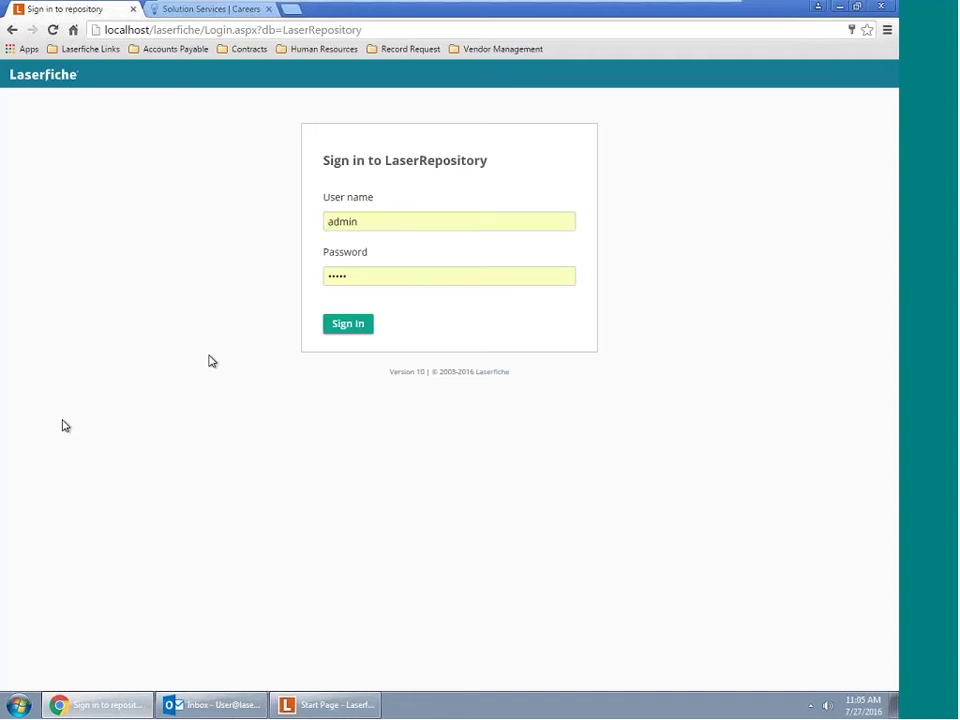
Sign in to LaserRepository to see its nine top-level folders and record series
{"action": "left_click", "coordinate": [337, 326]}
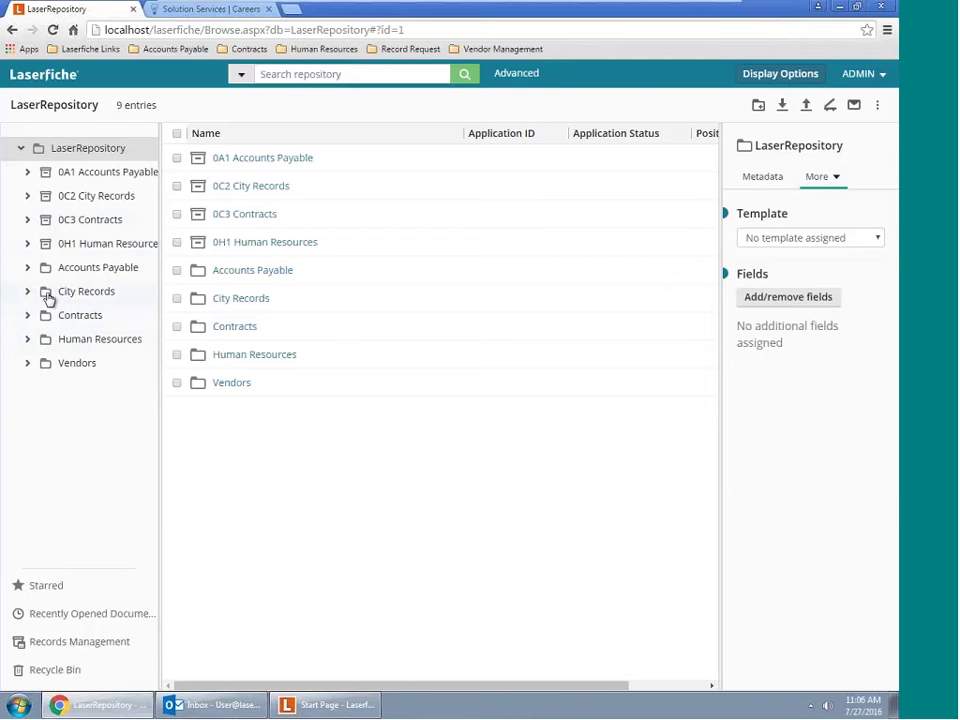
Go through Human Resources > Onboarding > 2. Under Consideration into the 04 Offer Made applicant folder
{"action": "left_click", "coordinate": [28, 292]}
{"action": "left_click", "coordinate": [29, 295]}
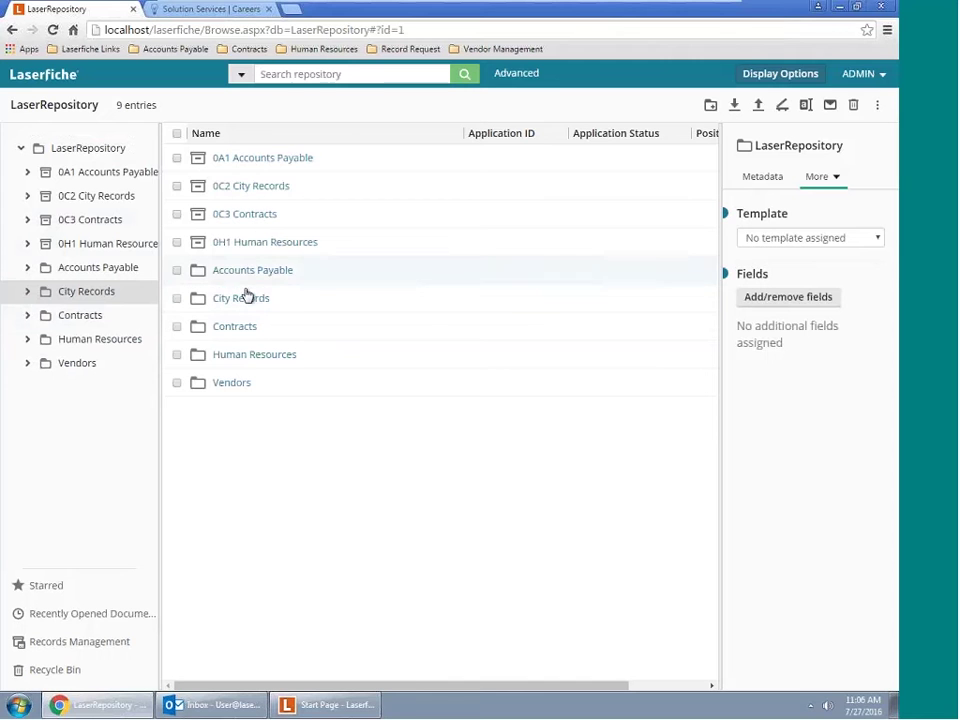
{"action": "left_click", "coordinate": [305, 74]}
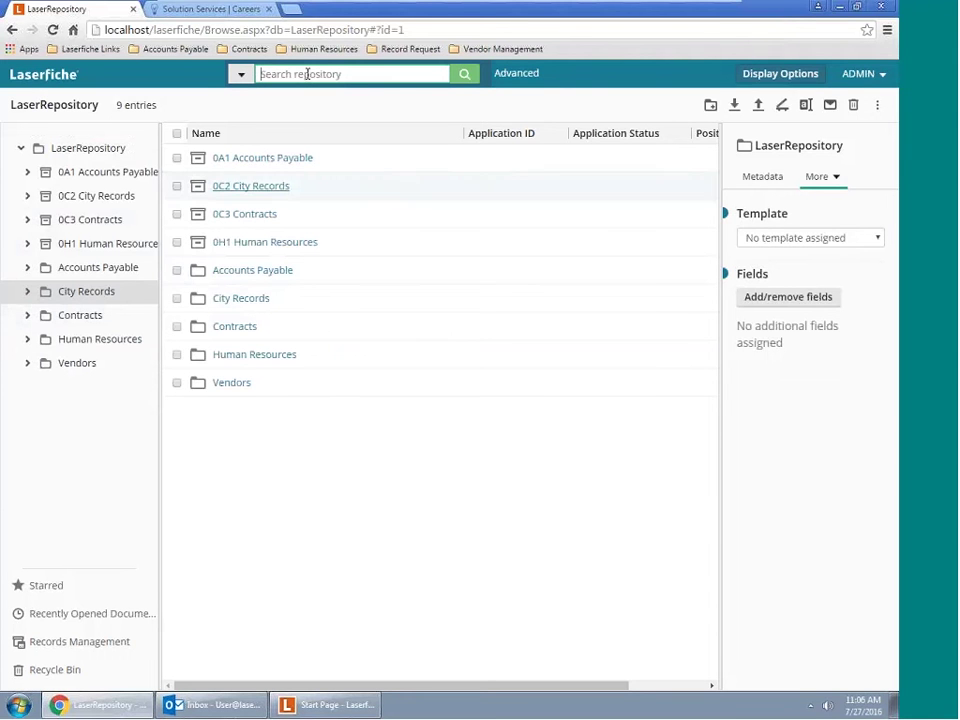
{"action": "left_click", "coordinate": [92, 341]}
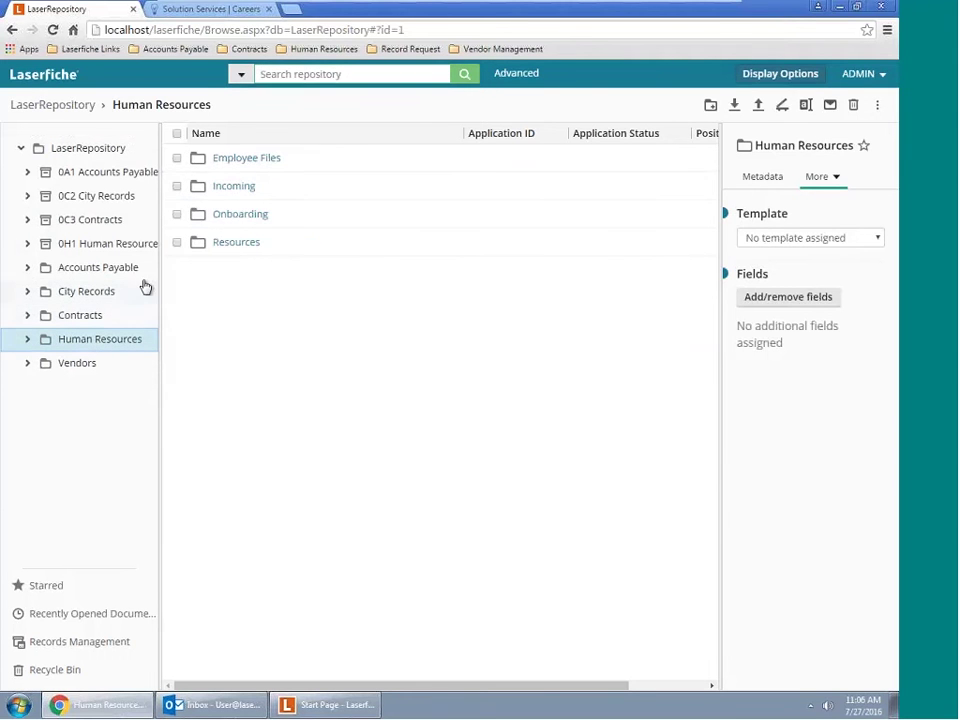
{"action": "left_click", "coordinate": [241, 221]}
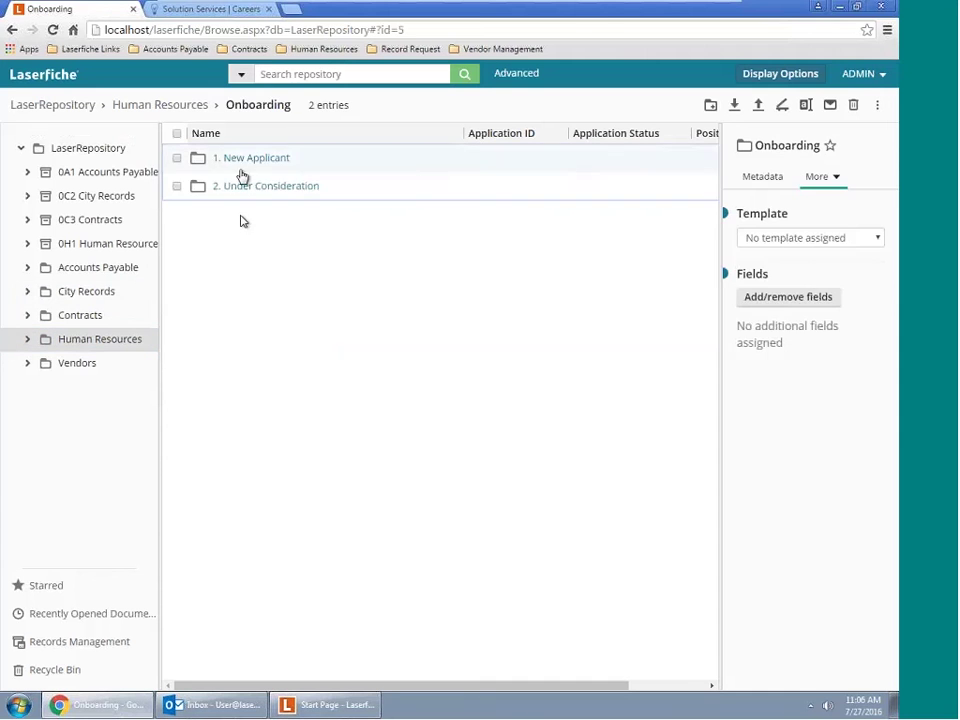
{"action": "left_click", "coordinate": [253, 188]}
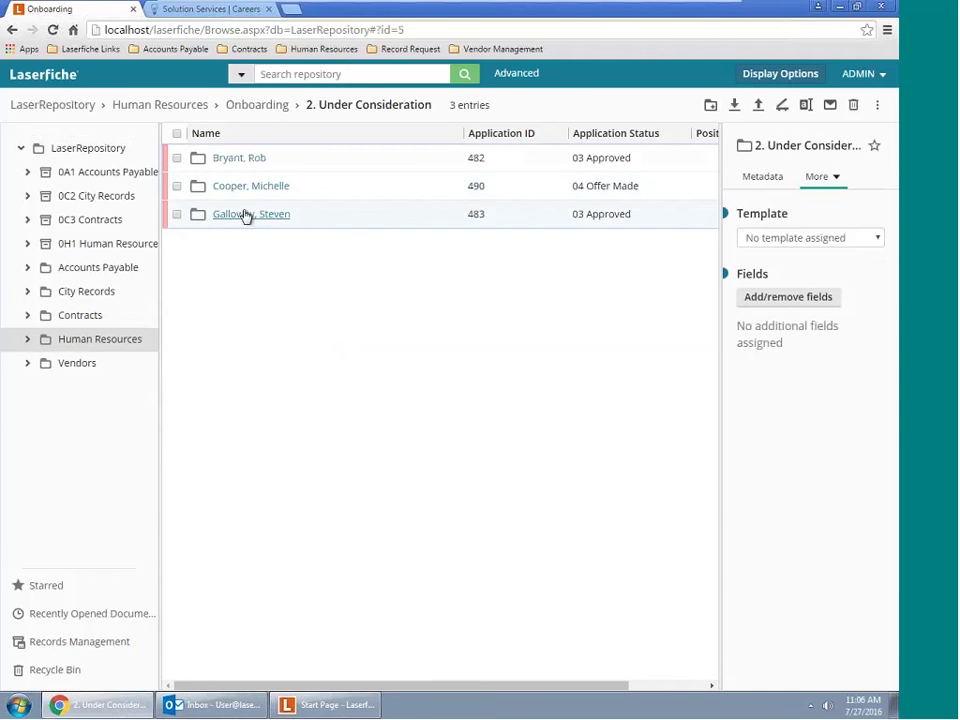
{"action": "left_click", "coordinate": [242, 197]}
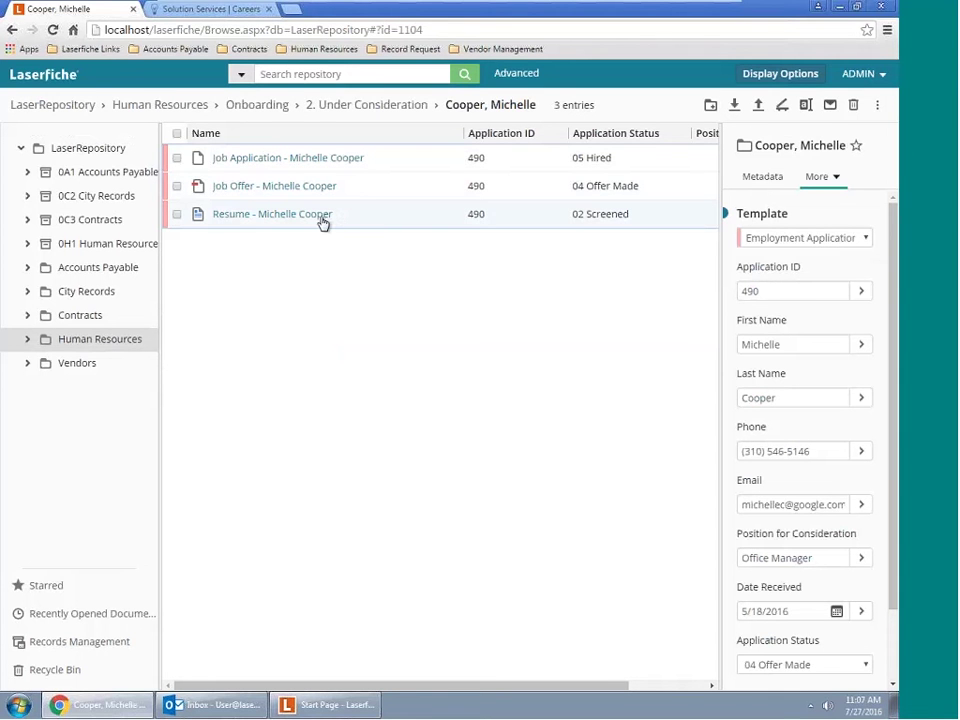
Open the Job Application and highlight the desired position, Office Manager
{"action": "left_click", "coordinate": [240, 160]}
{"action": "left_click", "coordinate": [242, 160]}
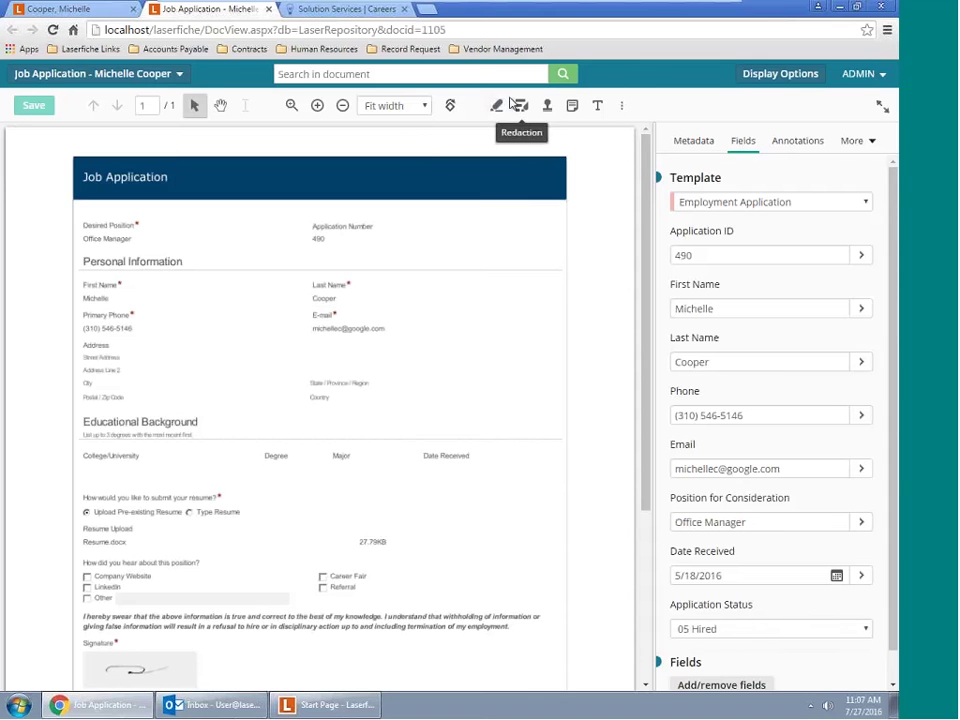
{"action": "left_click", "coordinate": [504, 108]}
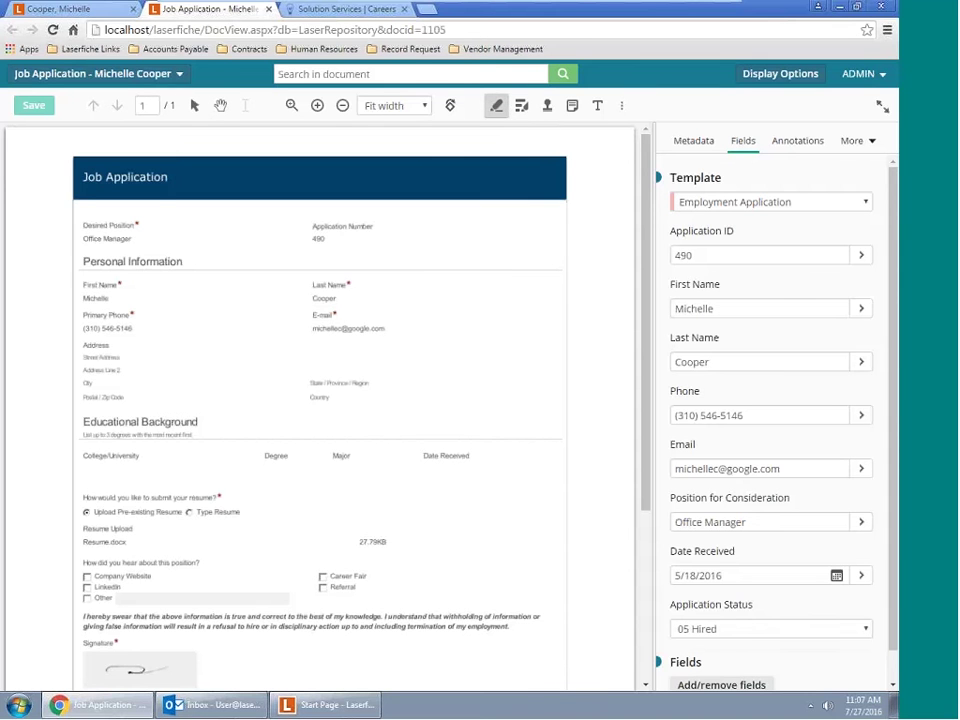
{"action": "left_click_drag", "start_coordinate": [81, 225], "coordinate": [141, 237]}
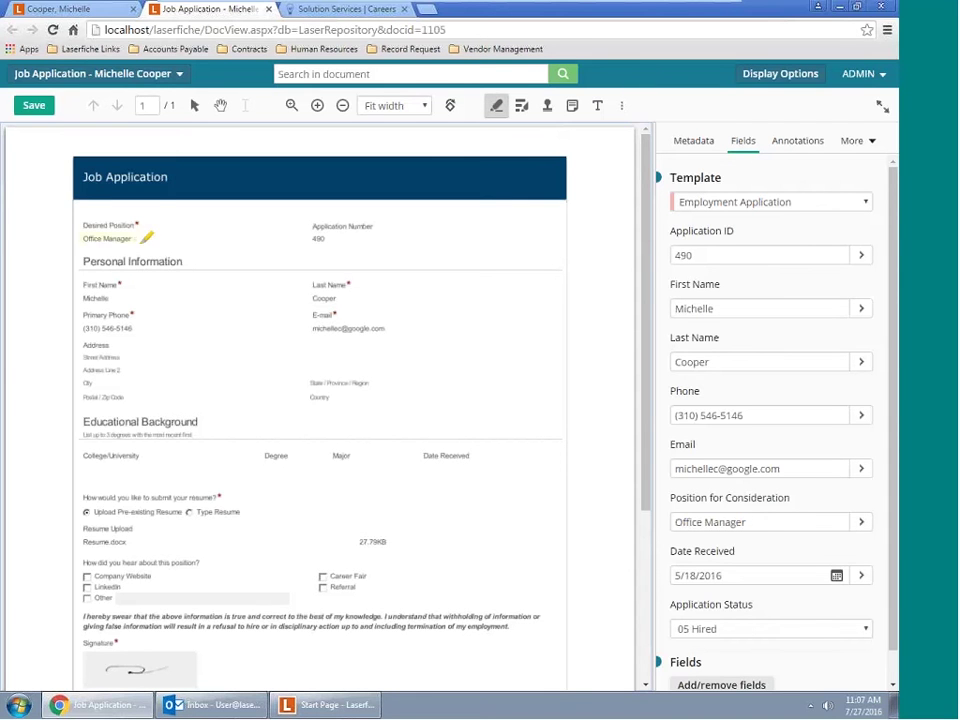
Highlight the applicant's first and last names and redact their phone number
{"action": "left_click", "coordinate": [85, 297]}
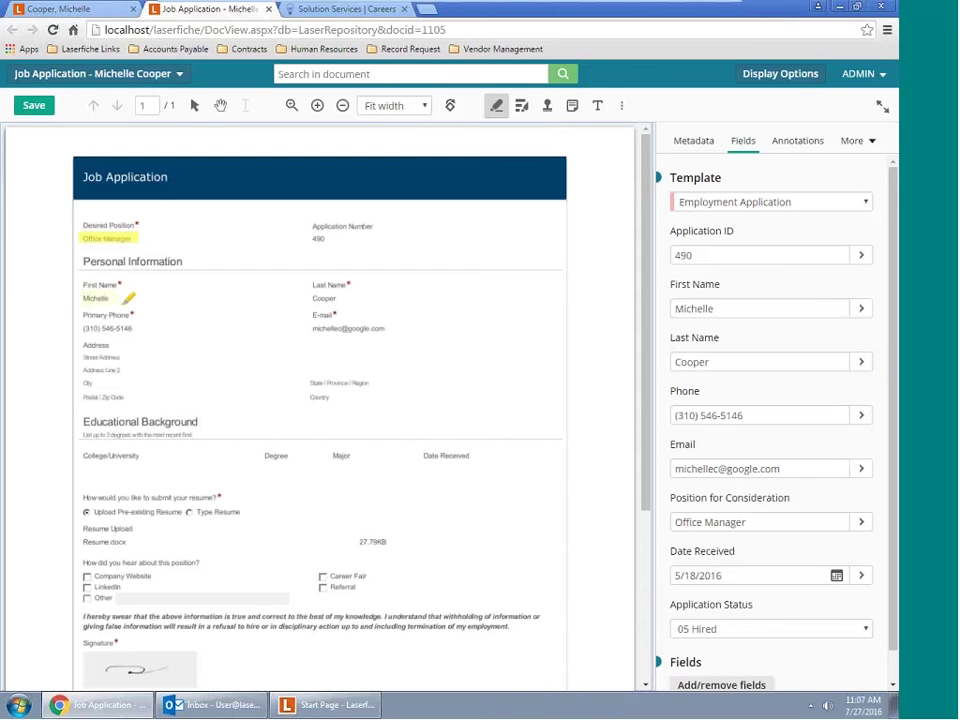
{"action": "left_click_drag", "start_coordinate": [128, 297], "coordinate": [83, 298]}
{"action": "left_click_drag", "start_coordinate": [312, 298], "coordinate": [350, 299]}
{"action": "left_click", "coordinate": [521, 105]}
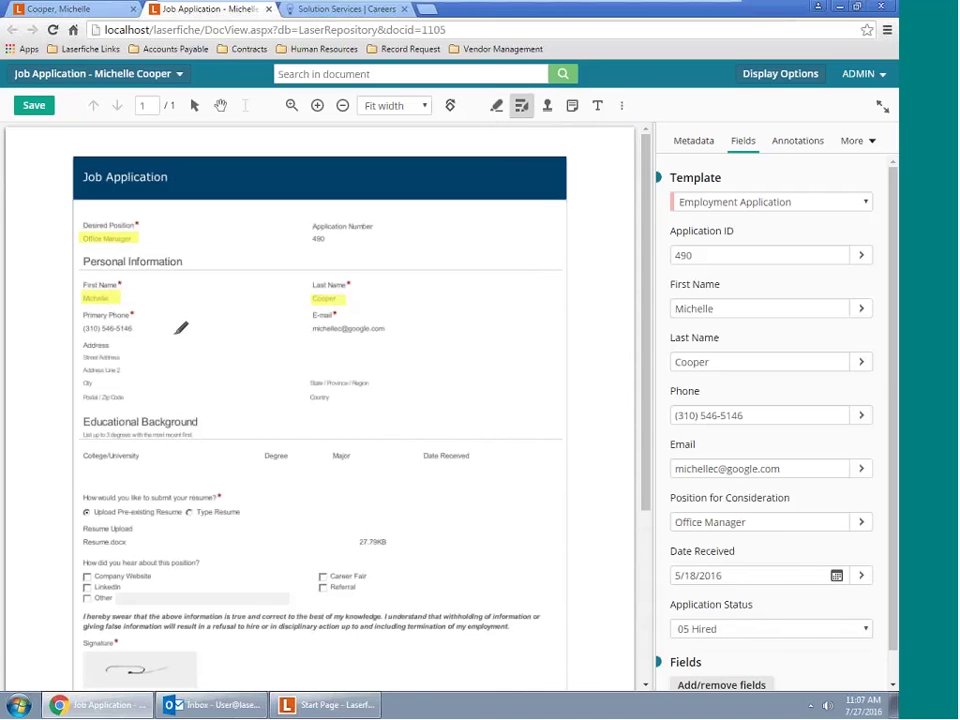
{"action": "left_click_drag", "start_coordinate": [78, 322], "coordinate": [145, 334]}
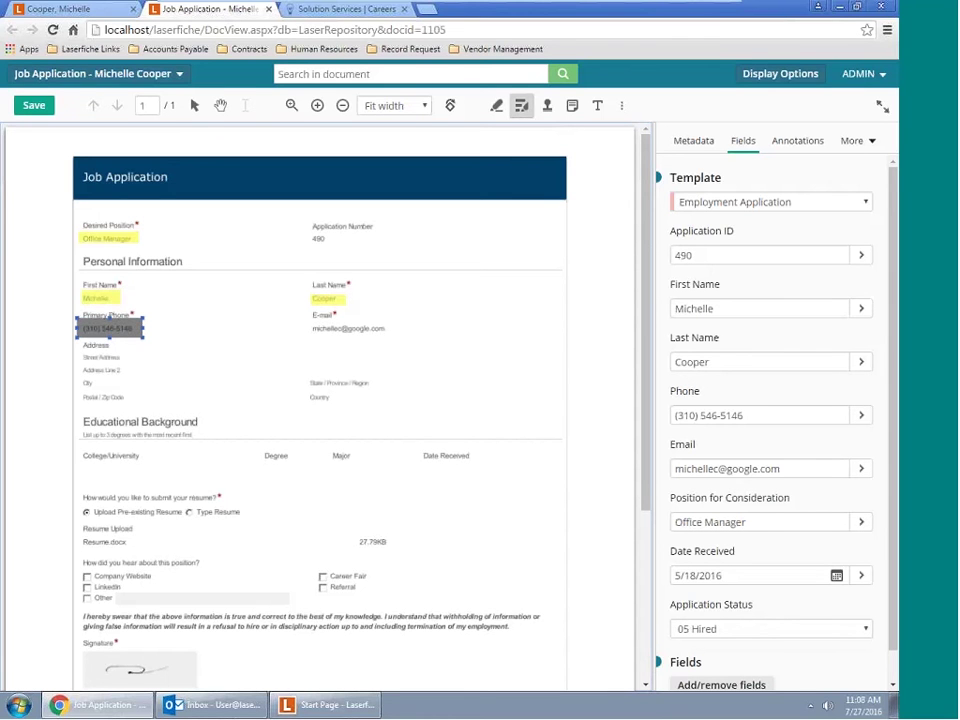
Add a 'Please Review' sticky note next to the applicant's last name on the application
{"action": "left_click", "coordinate": [572, 105]}
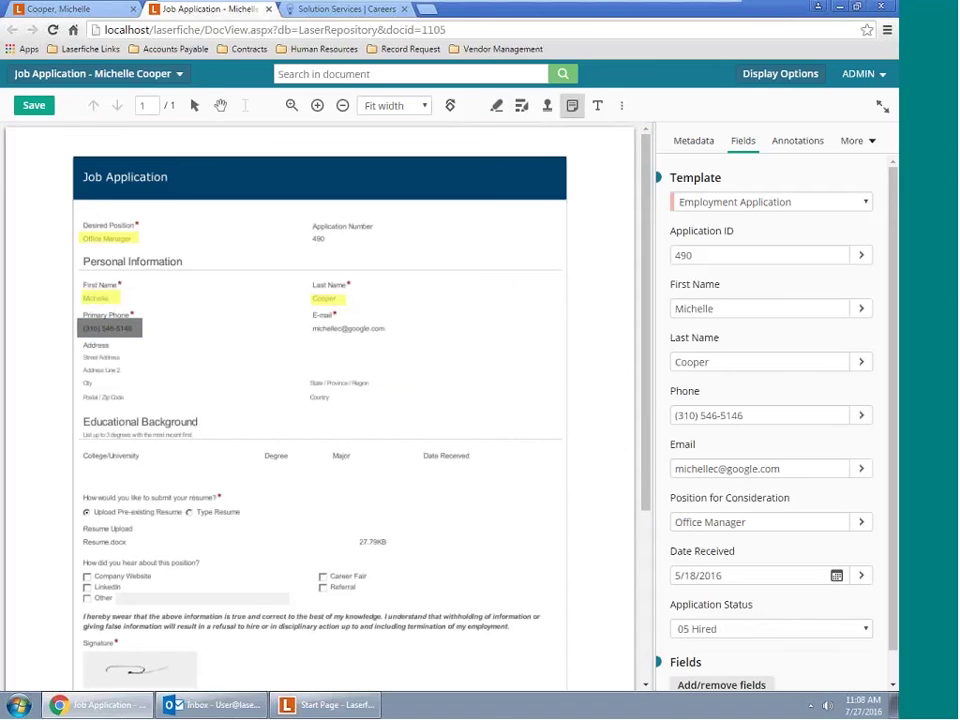
{"action": "left_click", "coordinate": [497, 292]}
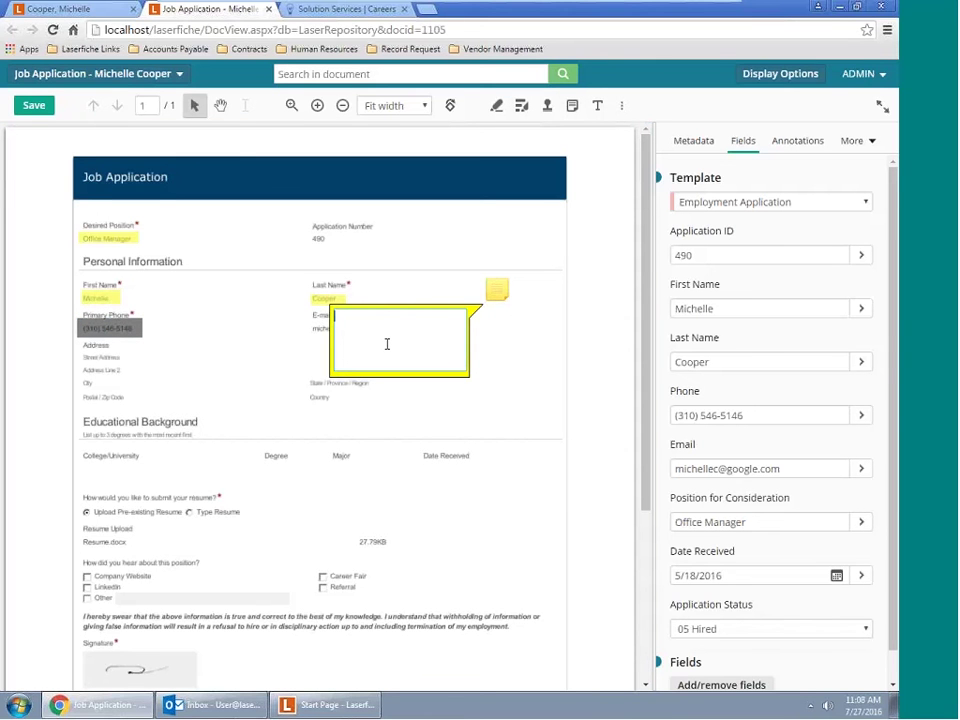
{"action": "type", "text": "Please Review"}
{"action": "left_click", "coordinate": [602, 386]}
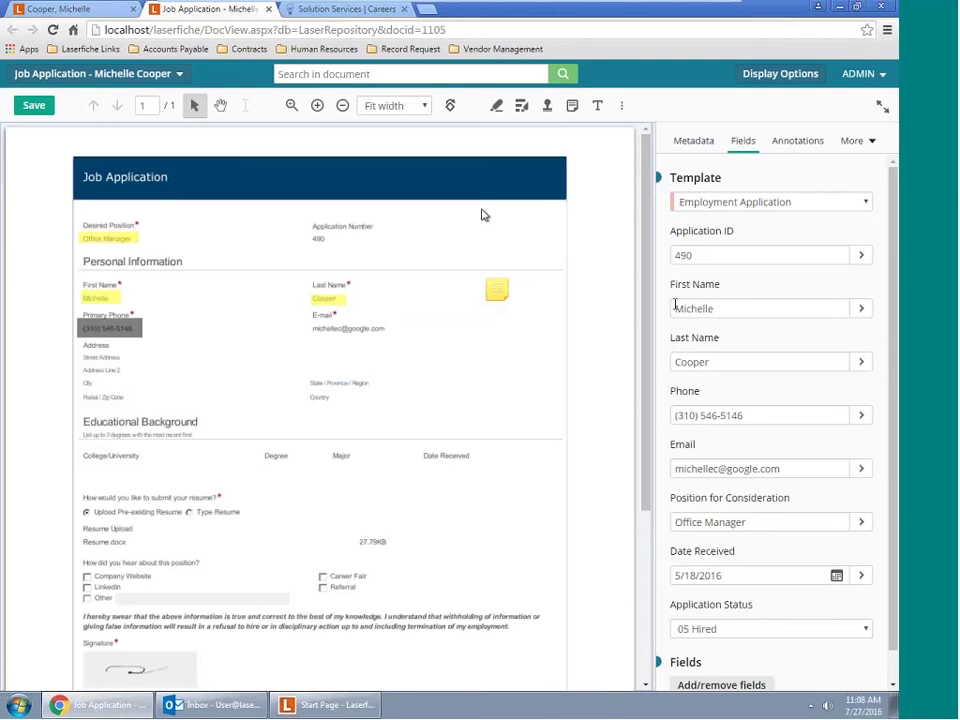
Keep the Employment Application template and view the terminated HR Onboarding - BP process history
{"action": "left_click", "coordinate": [855, 203]}
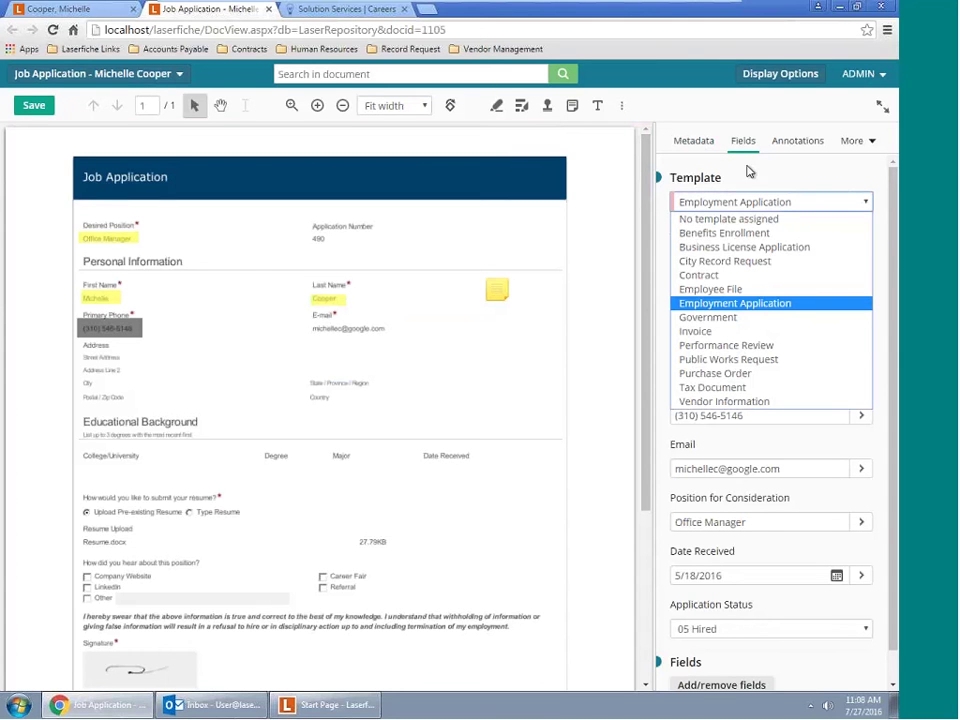
{"action": "left_click", "coordinate": [766, 304]}
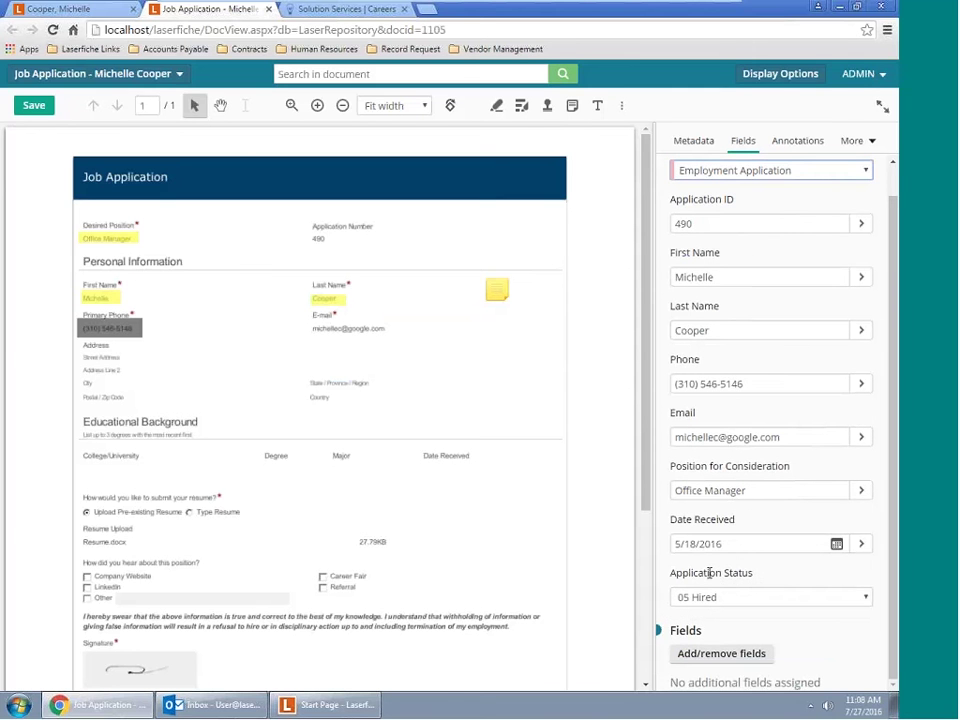
{"action": "scroll", "coordinate": [708, 560], "scroll_direction": "up", "scroll_amount": 1}
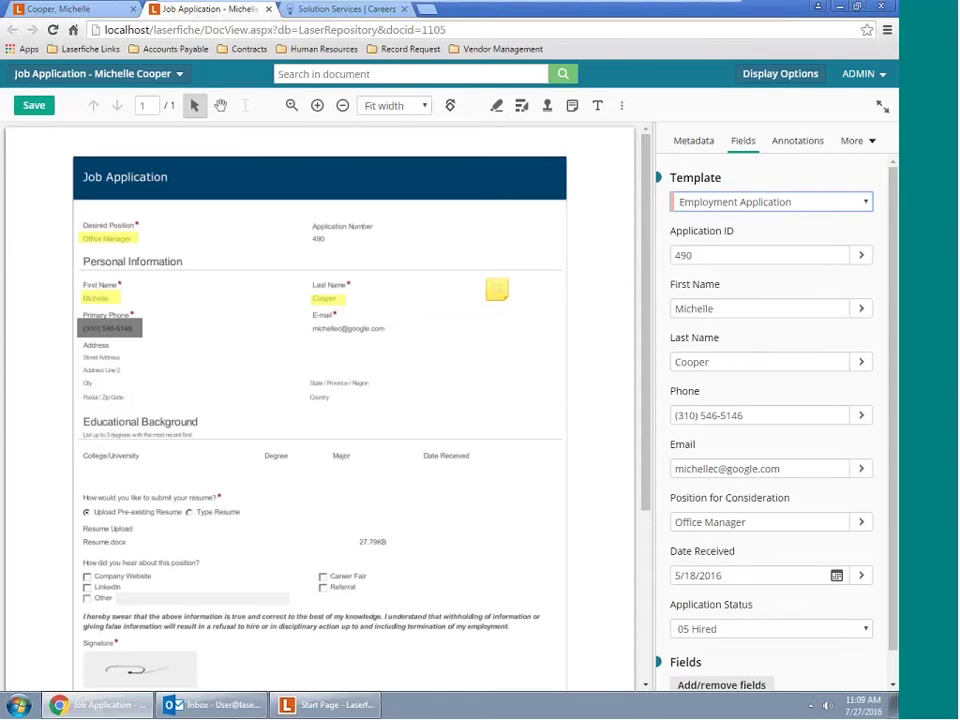
{"action": "left_click", "coordinate": [853, 143]}
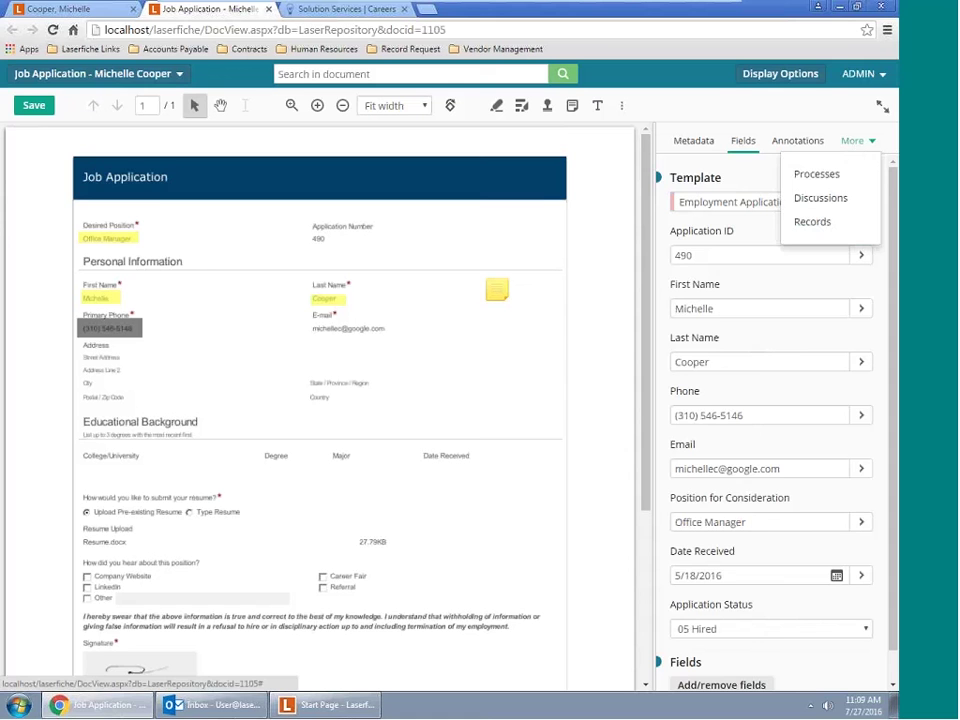
{"action": "left_click", "coordinate": [829, 178]}
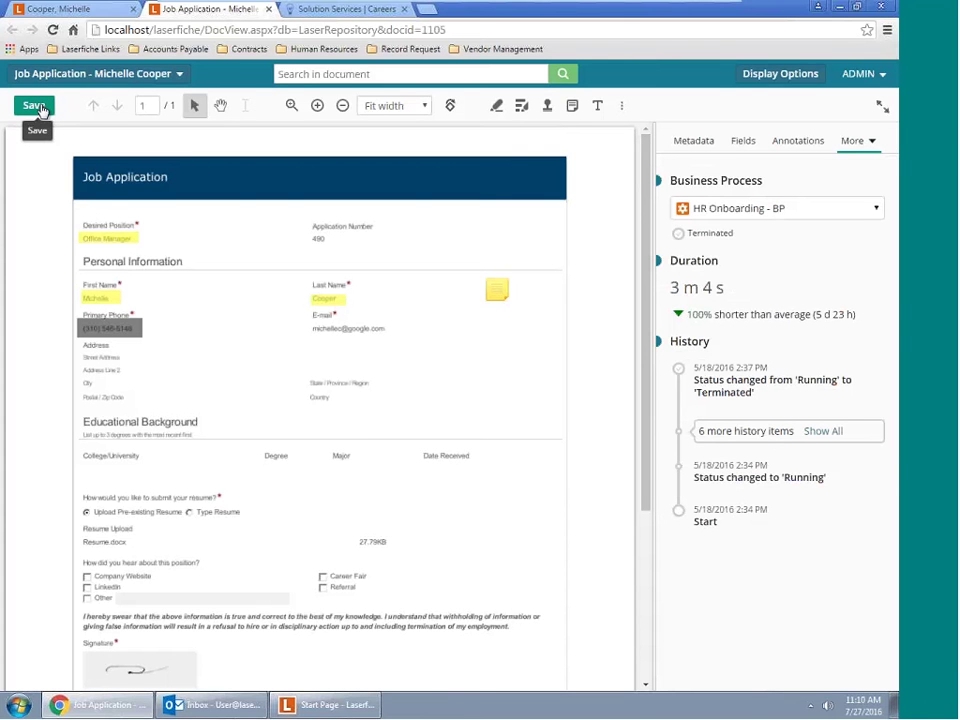
Save the application's annotations, close it, and snap the browser to the right half
{"action": "left_click", "coordinate": [40, 108]}
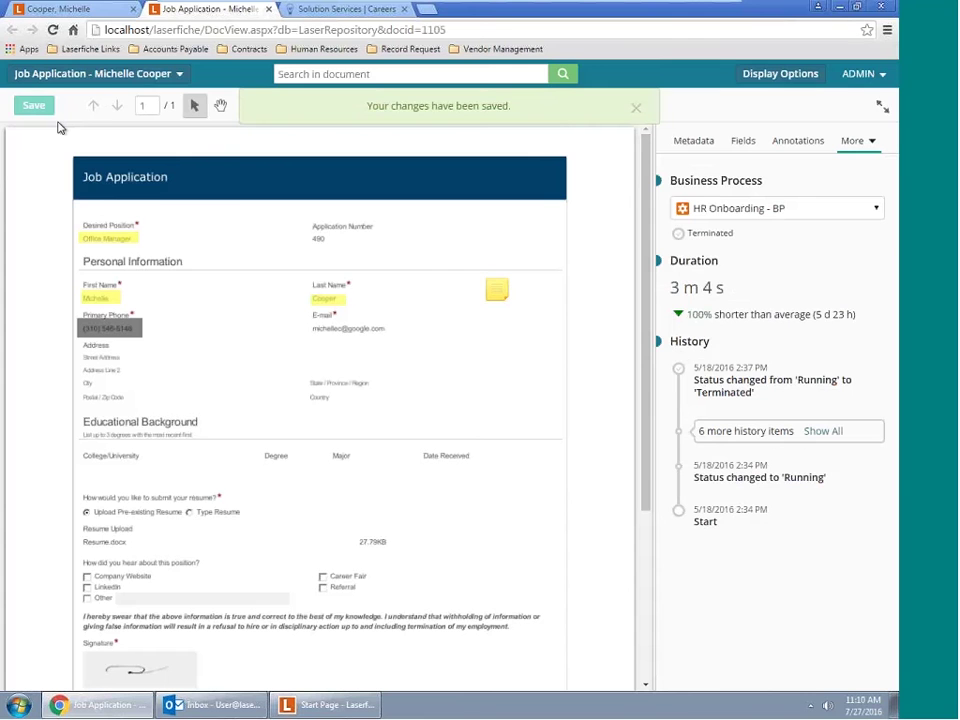
{"action": "left_click", "coordinate": [268, 10]}
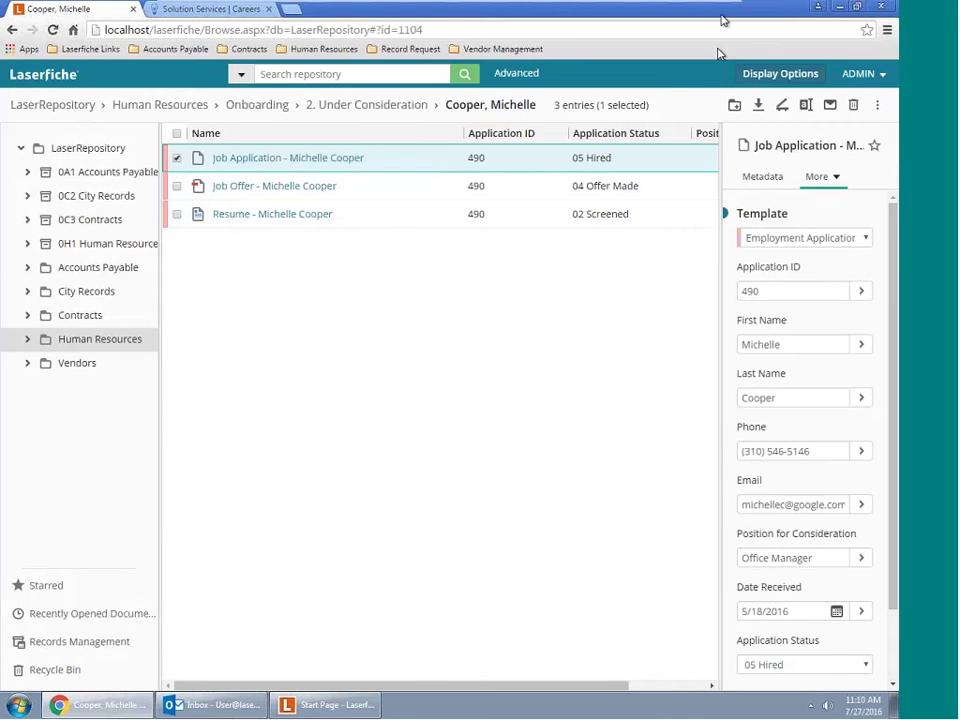
{"action": "key", "text": "super+Right"}
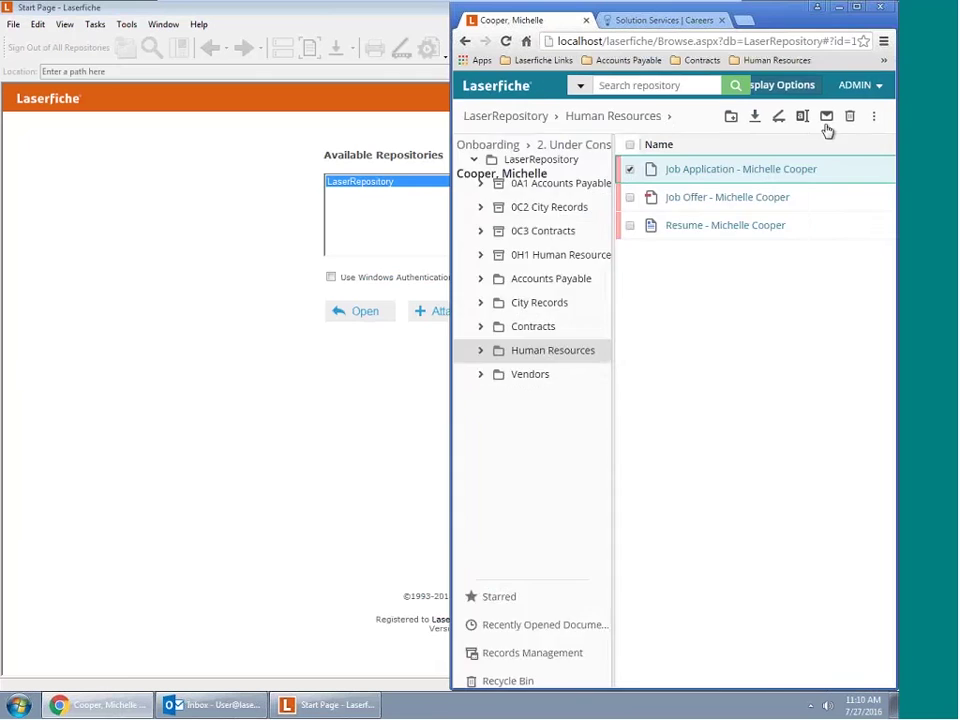
{"action": "left_click", "coordinate": [313, 18]}
{"action": "double_click", "coordinate": [313, 18]}
{"action": "left_click", "coordinate": [832, 8]}
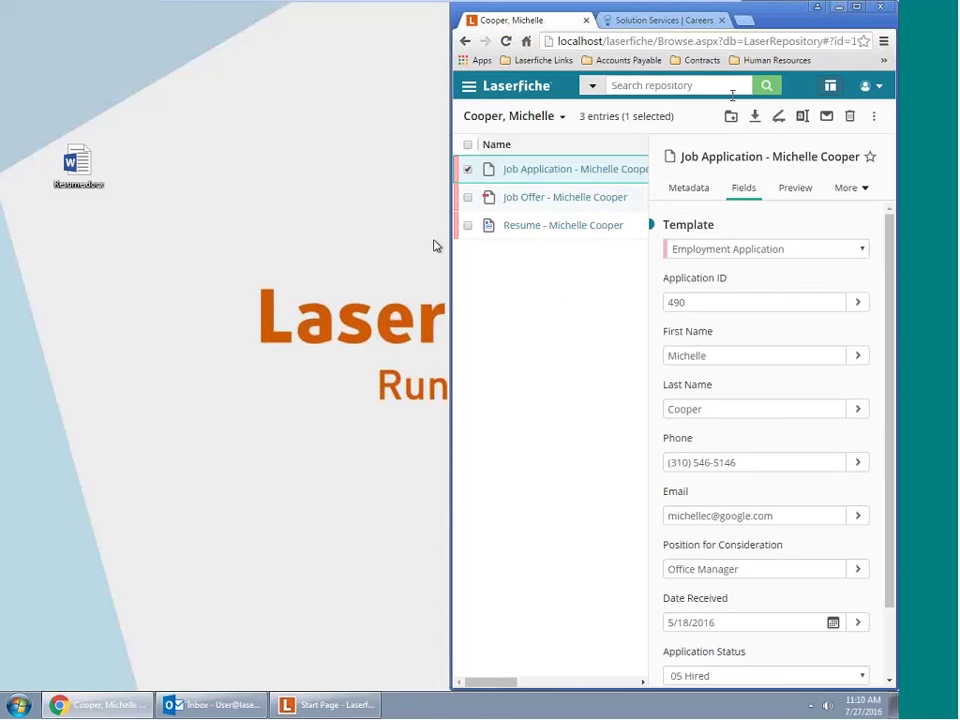
Return to 2. Under Consideration and drag Resume.docx from the desktop into it
{"action": "left_click_drag", "start_coordinate": [451, 240], "coordinate": [172, 340]}
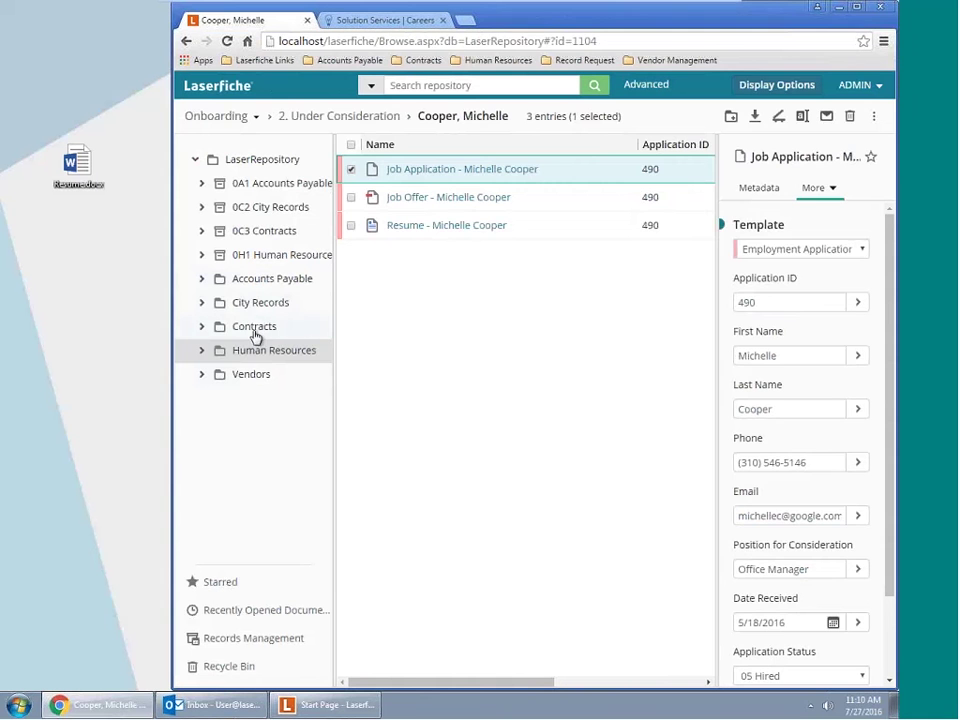
{"action": "left_click", "coordinate": [343, 118]}
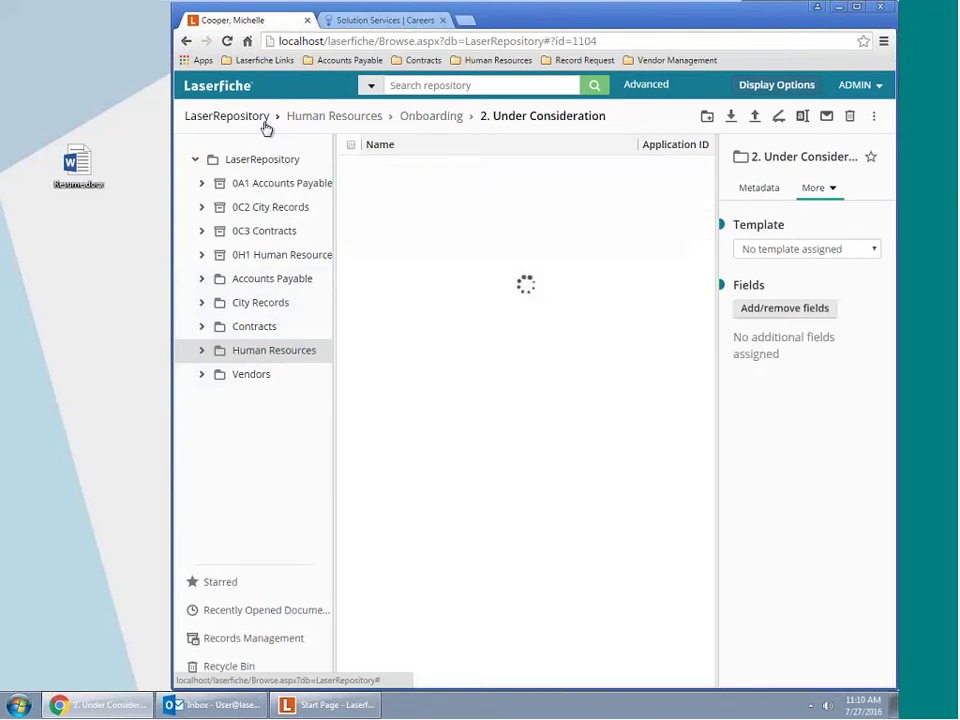
{"action": "left_click_drag", "start_coordinate": [78, 165], "coordinate": [399, 306]}
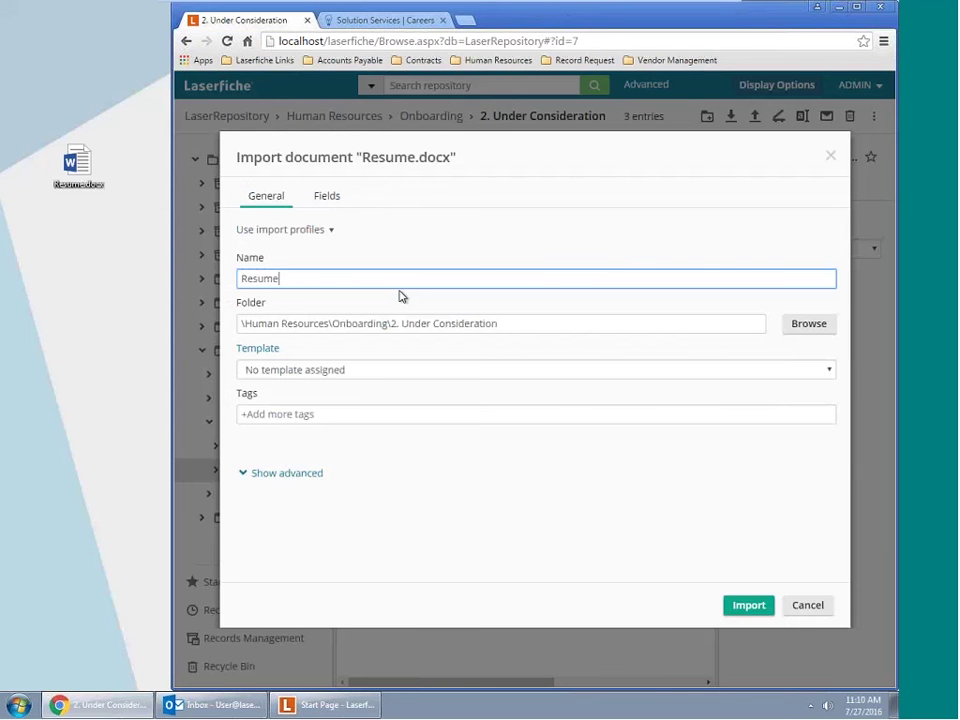
Assign the Employment Application template to Resume and import it into 2. Under Consideration
{"action": "left_click", "coordinate": [328, 194]}
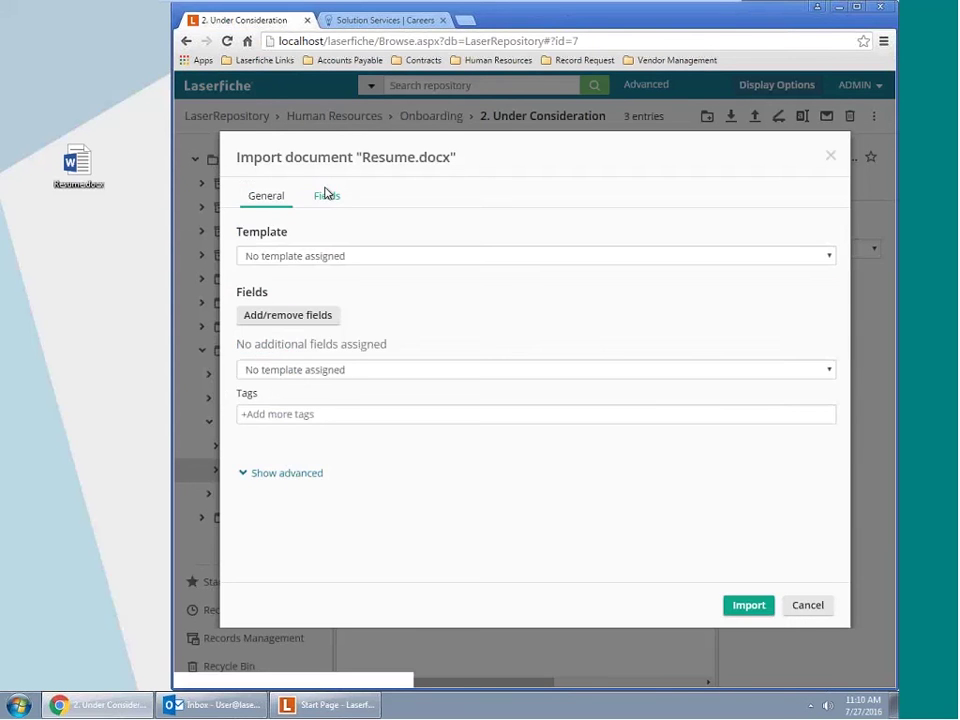
{"action": "left_click", "coordinate": [350, 257]}
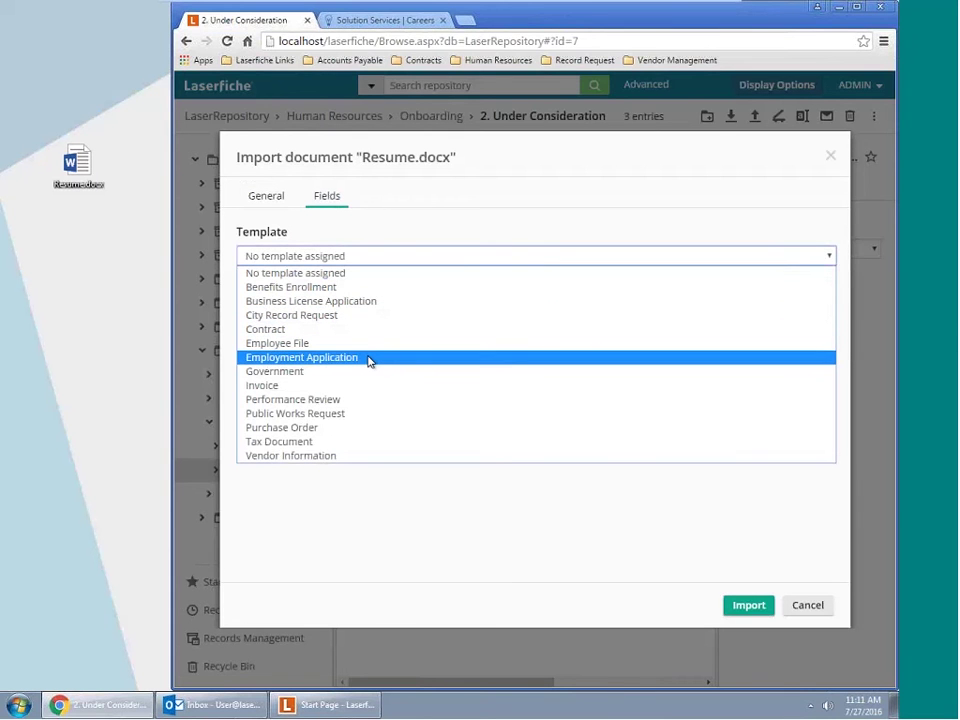
{"action": "left_click", "coordinate": [368, 360]}
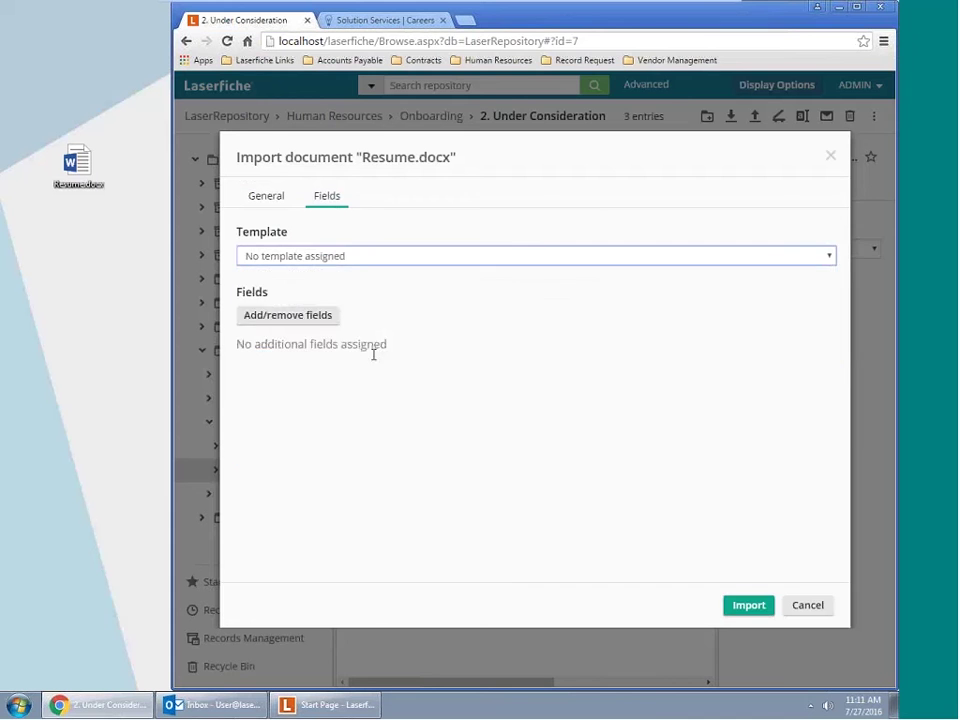
{"action": "left_click", "coordinate": [324, 305]}
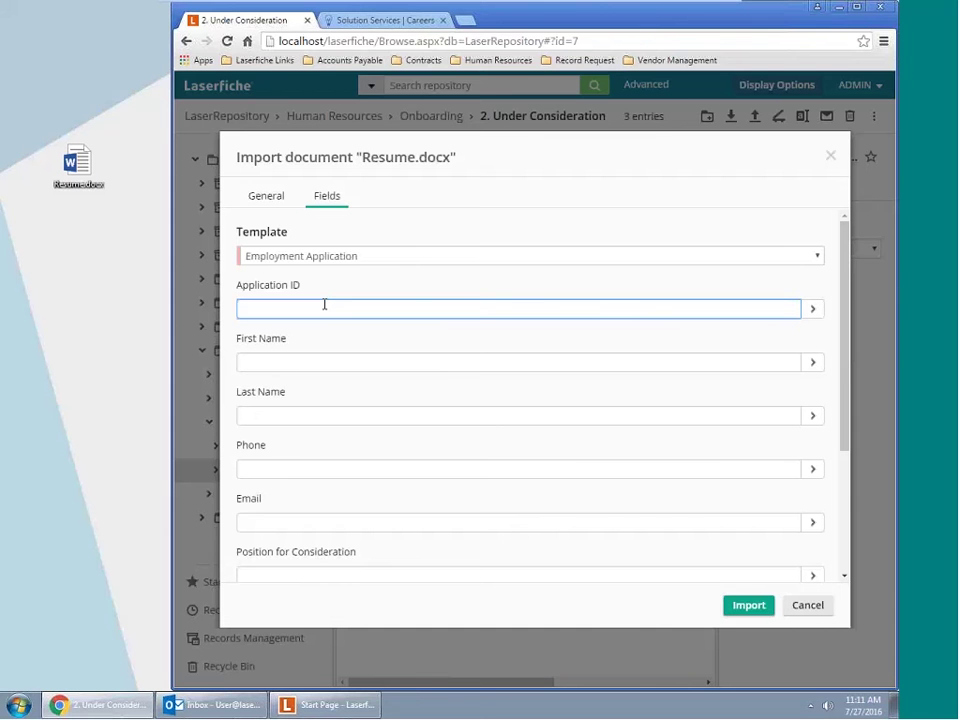
{"action": "scroll", "coordinate": [364, 422], "scroll_direction": "down", "scroll_amount": 3}
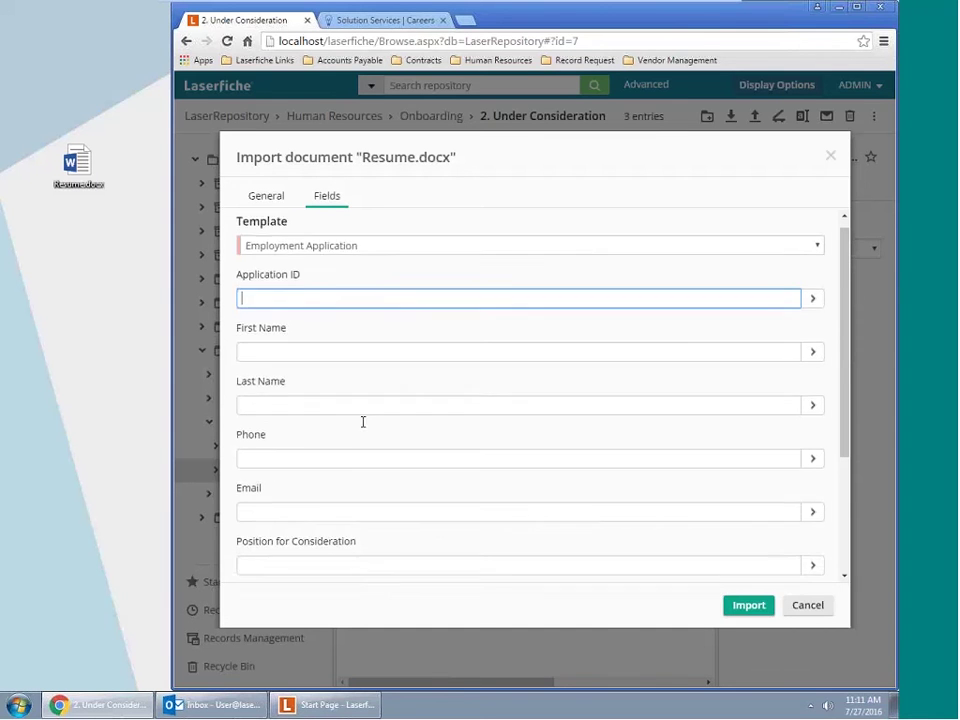
{"action": "scroll", "coordinate": [363, 421], "scroll_direction": "down", "scroll_amount": 1}
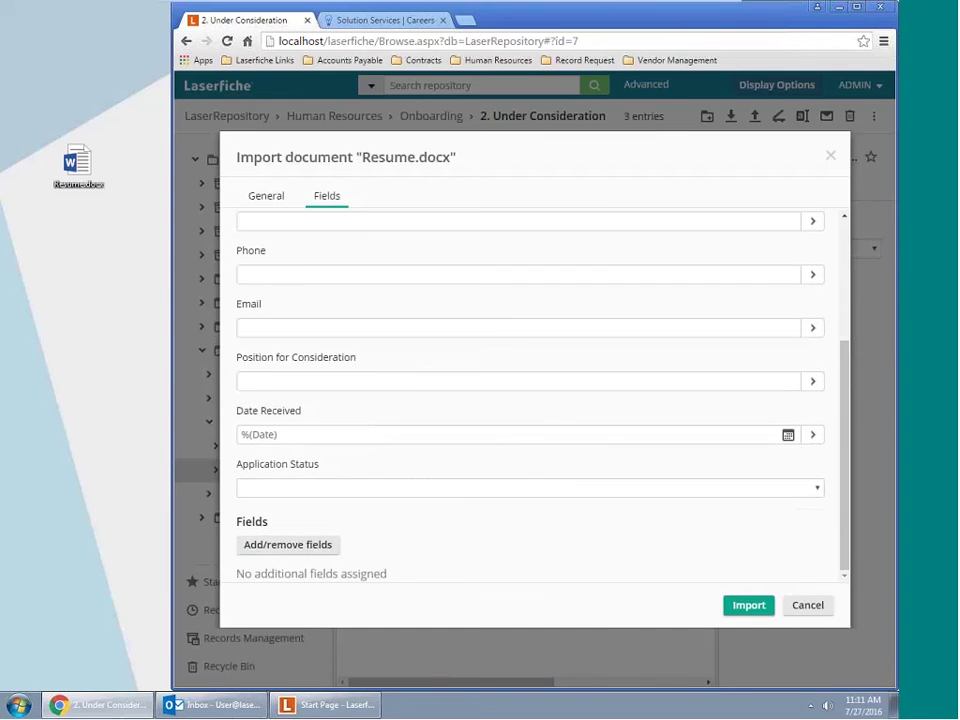
{"action": "left_click", "coordinate": [746, 606]}
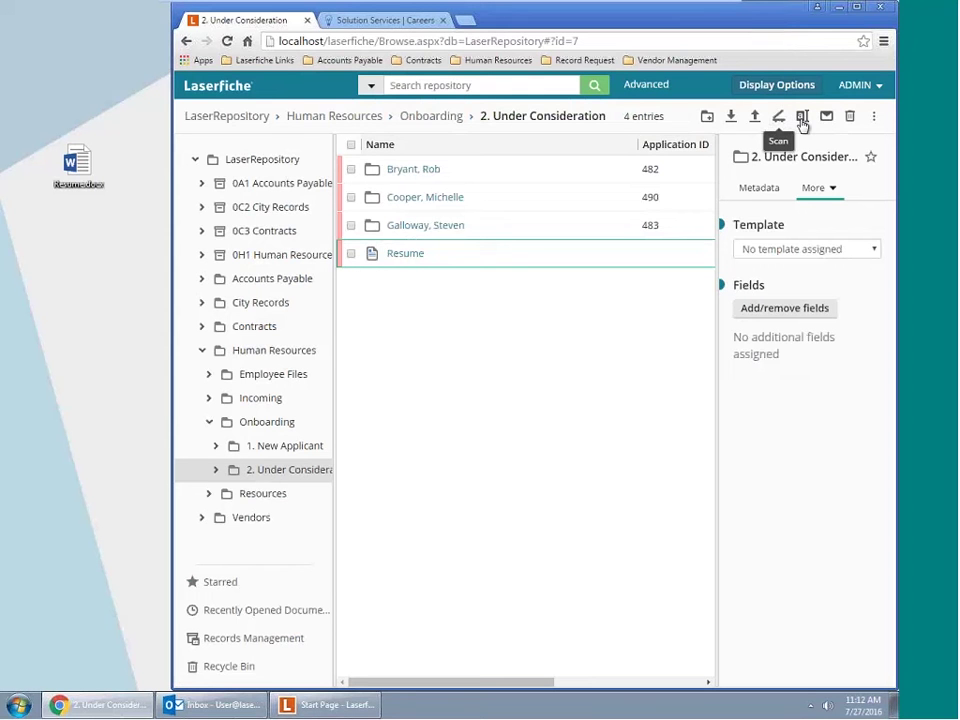
Launch Quick Fields from the Start menu and open the HR Applications session
{"action": "left_click", "coordinate": [313, 708]}
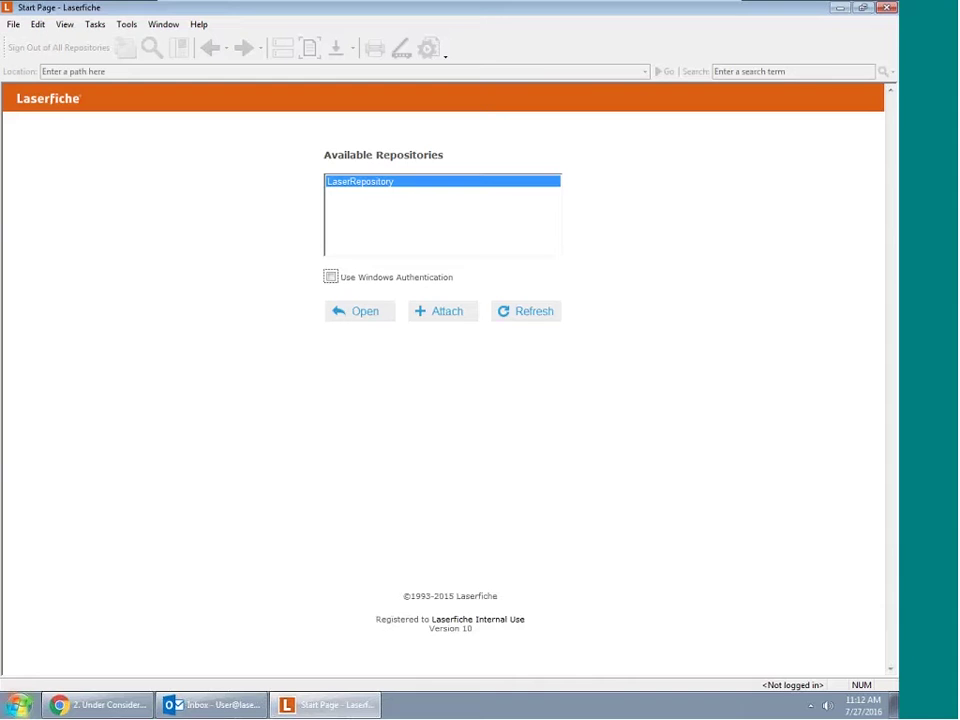
{"action": "left_click", "coordinate": [18, 708]}
{"action": "left_click", "coordinate": [70, 462]}
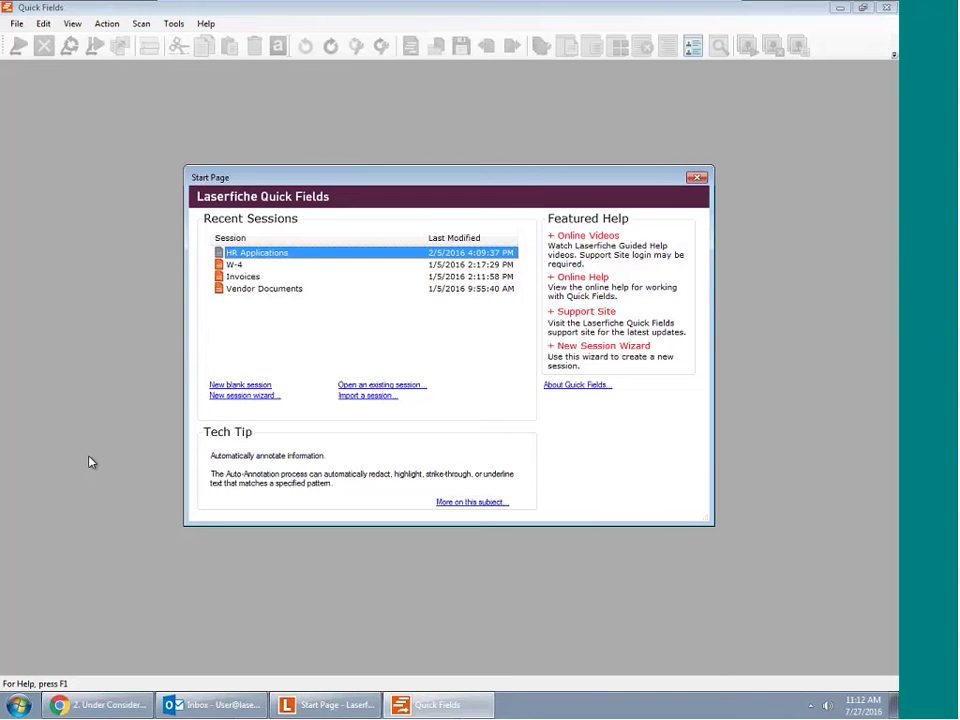
{"action": "double_click", "coordinate": [266, 255]}
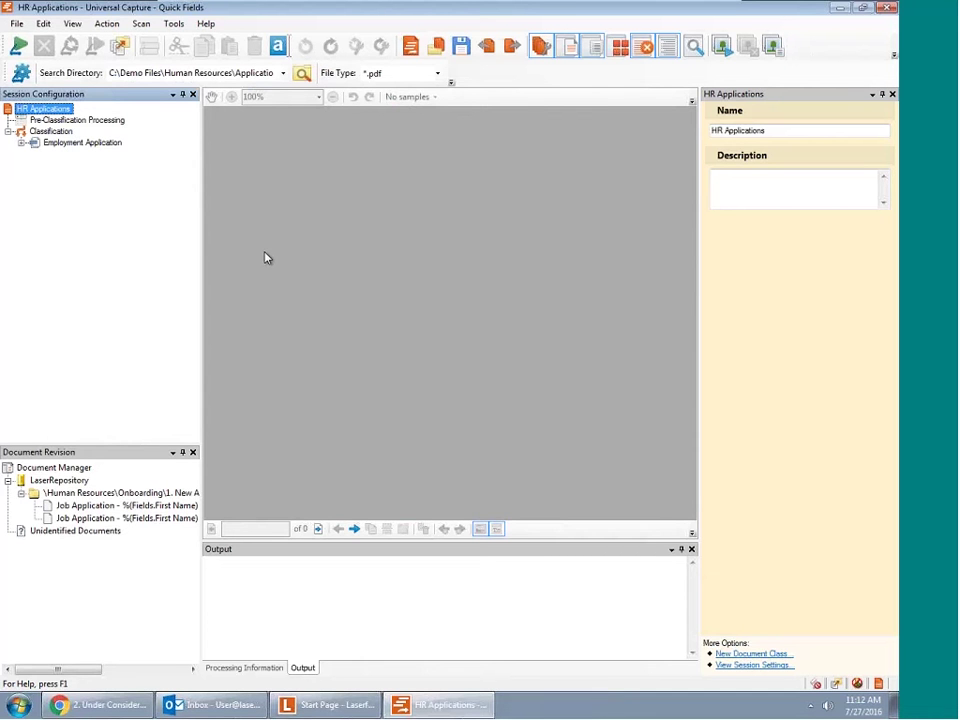
Run the session to capture the applications, then inspect a Job Application's extracted fields
{"action": "left_click", "coordinate": [19, 47]}
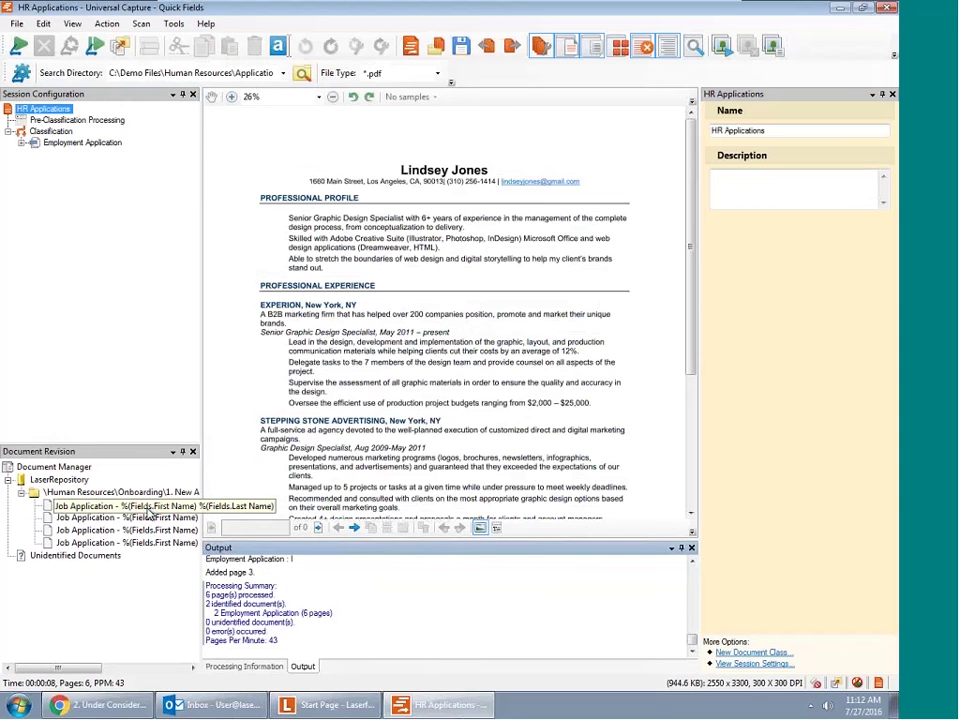
{"action": "left_click", "coordinate": [135, 528]}
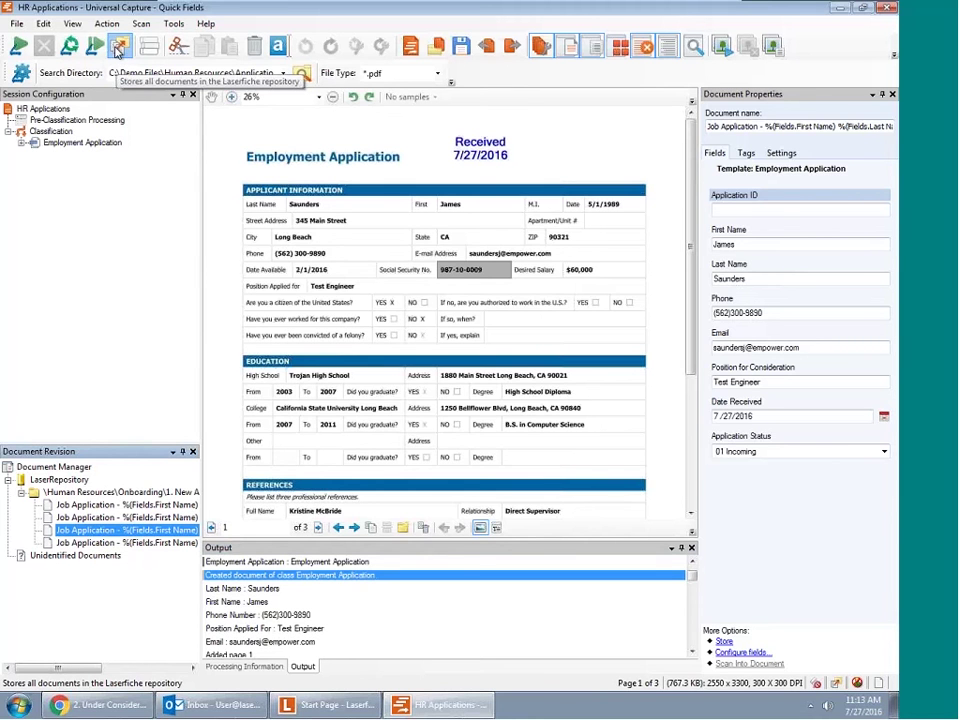
Store all four Employment Applications (12 pages) and return to the web client in Chrome
{"action": "left_click", "coordinate": [119, 47]}
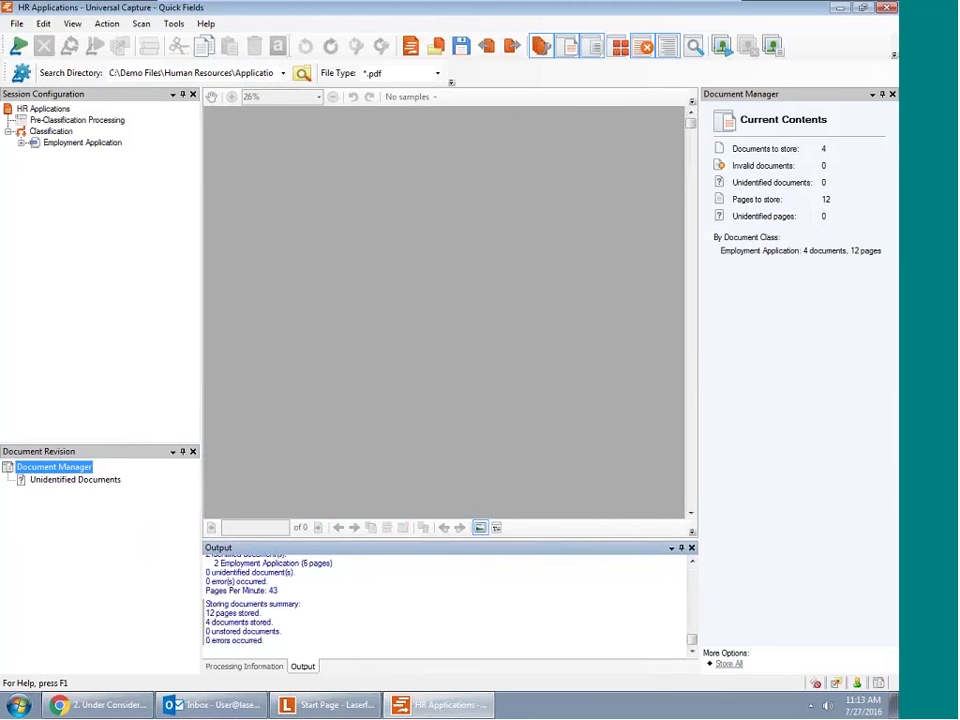
{"action": "left_click", "coordinate": [96, 706]}
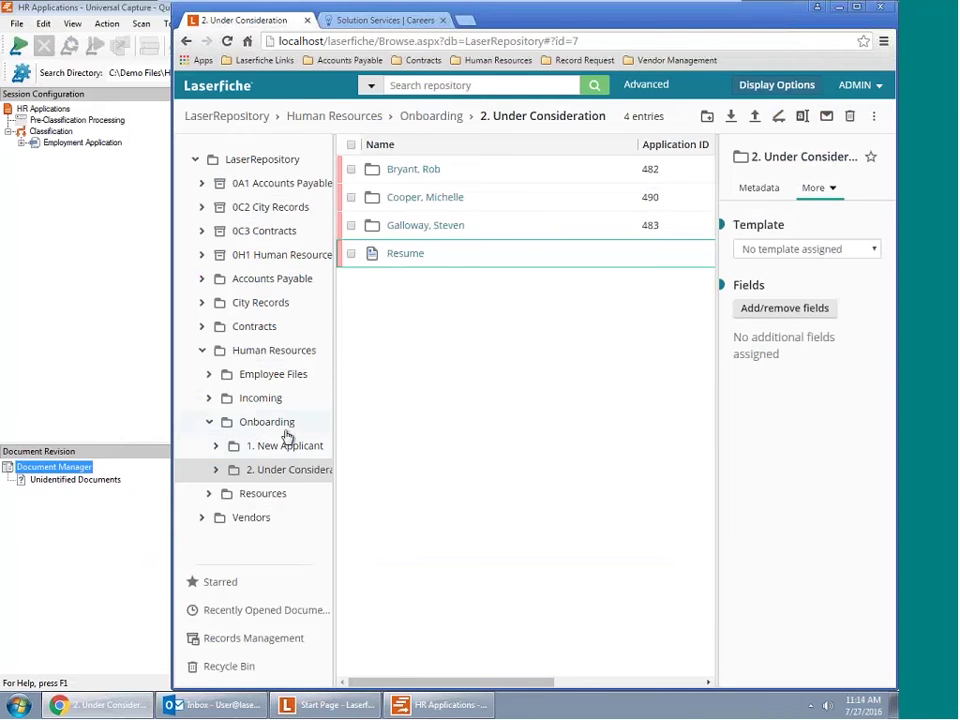
Maximize the browser so status columns show, then bring up the quick search options
{"action": "left_click", "coordinate": [858, 8]}
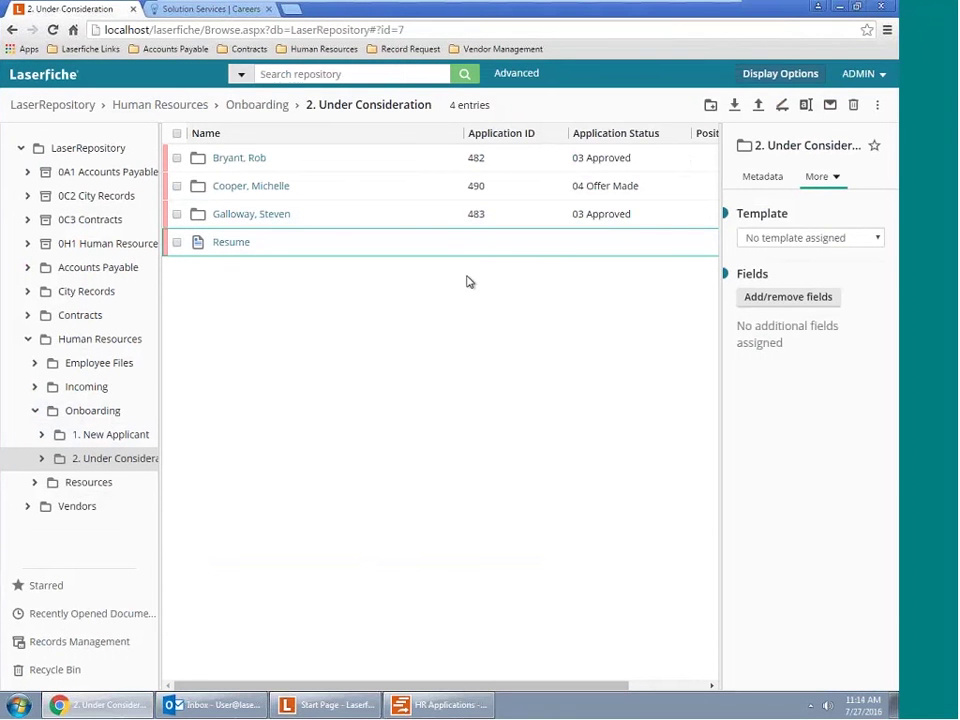
{"action": "left_click", "coordinate": [363, 76]}
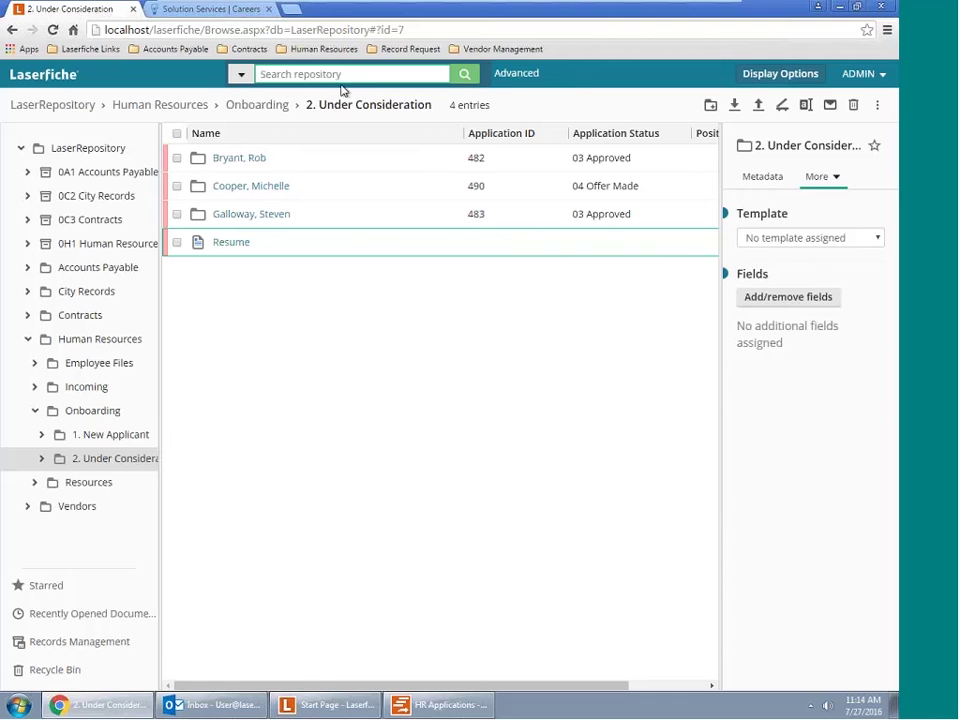
{"action": "left_click", "coordinate": [241, 75]}
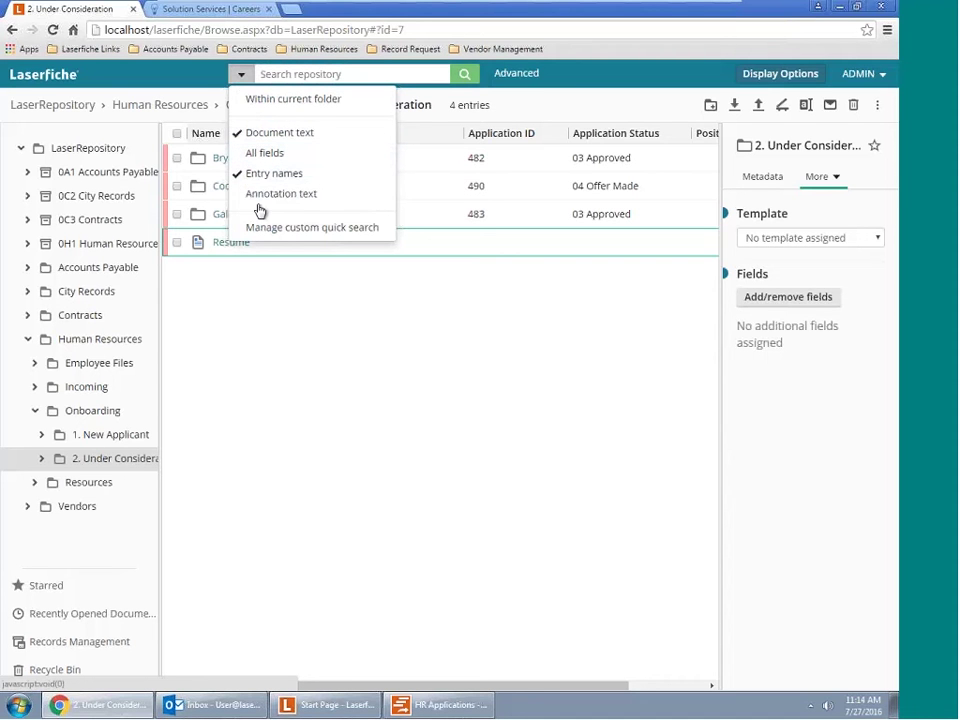
Search annotation text instead of document text for 'please review'
{"action": "left_click", "coordinate": [250, 196]}
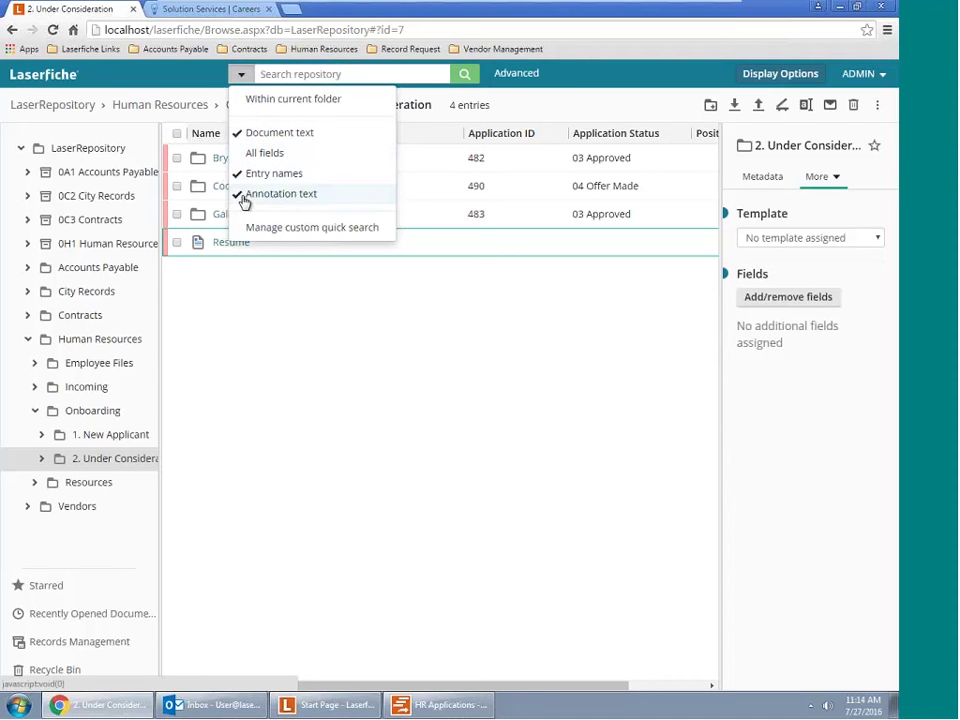
{"action": "left_click", "coordinate": [248, 133]}
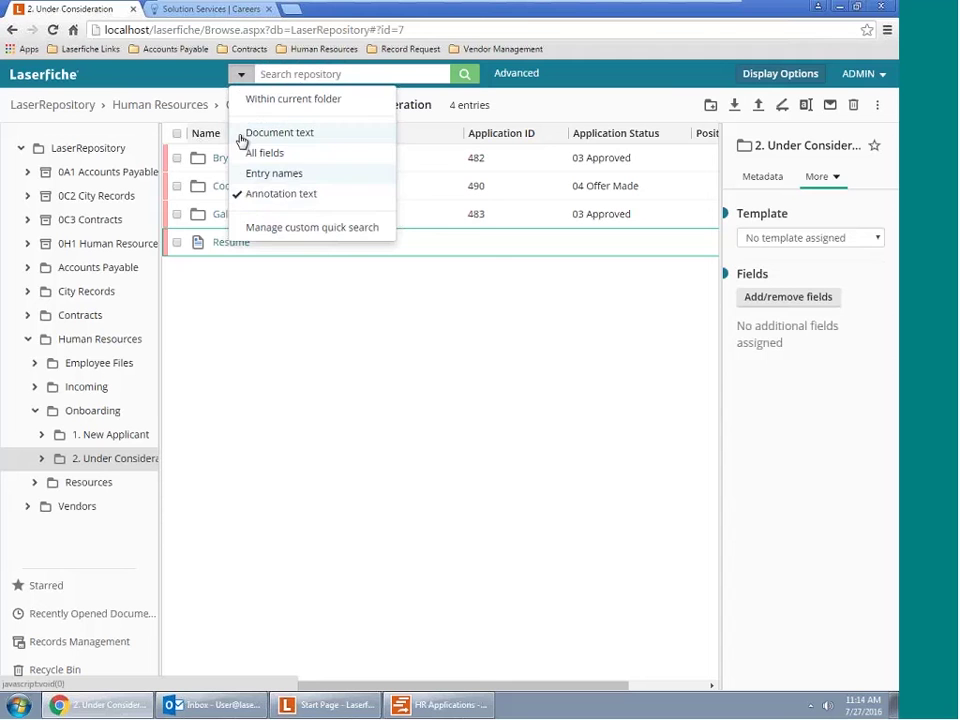
{"action": "left_click", "coordinate": [342, 73]}
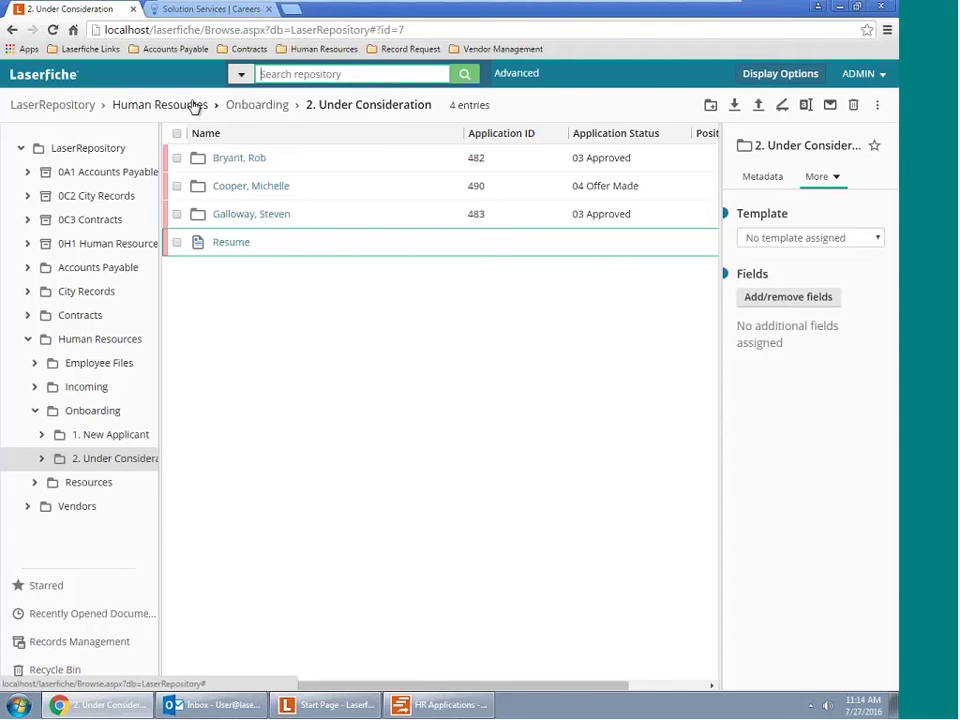
{"action": "type", "text": "please review"}
{"action": "key", "text": "Return"}
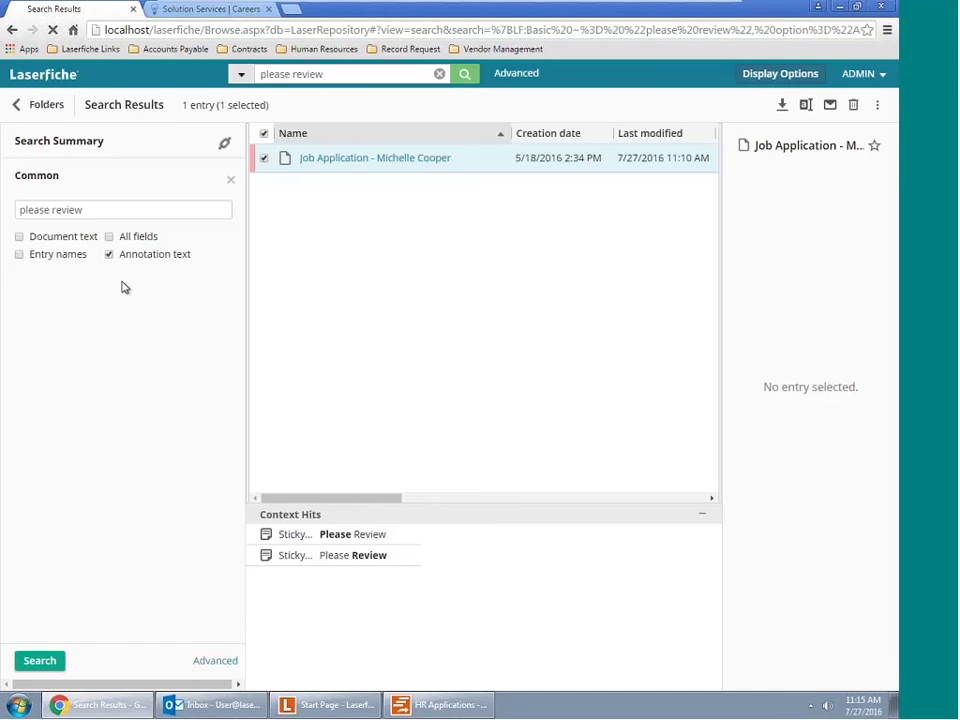
Open the matching job application, view its Please Review sticky note, then go back
{"action": "left_click", "coordinate": [375, 157]}
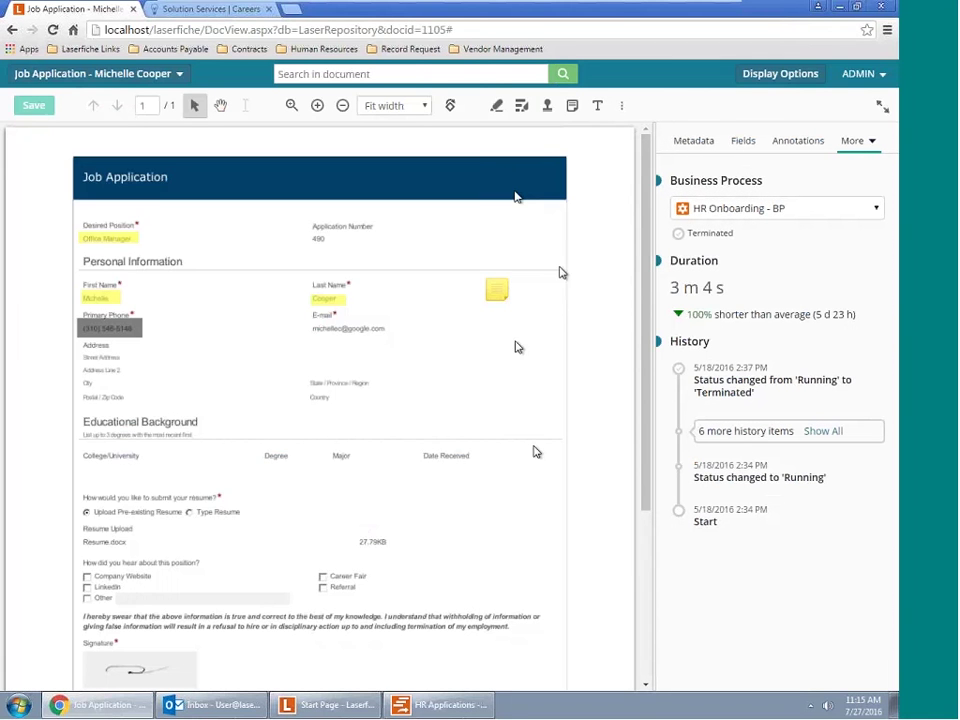
{"action": "left_click", "coordinate": [499, 293]}
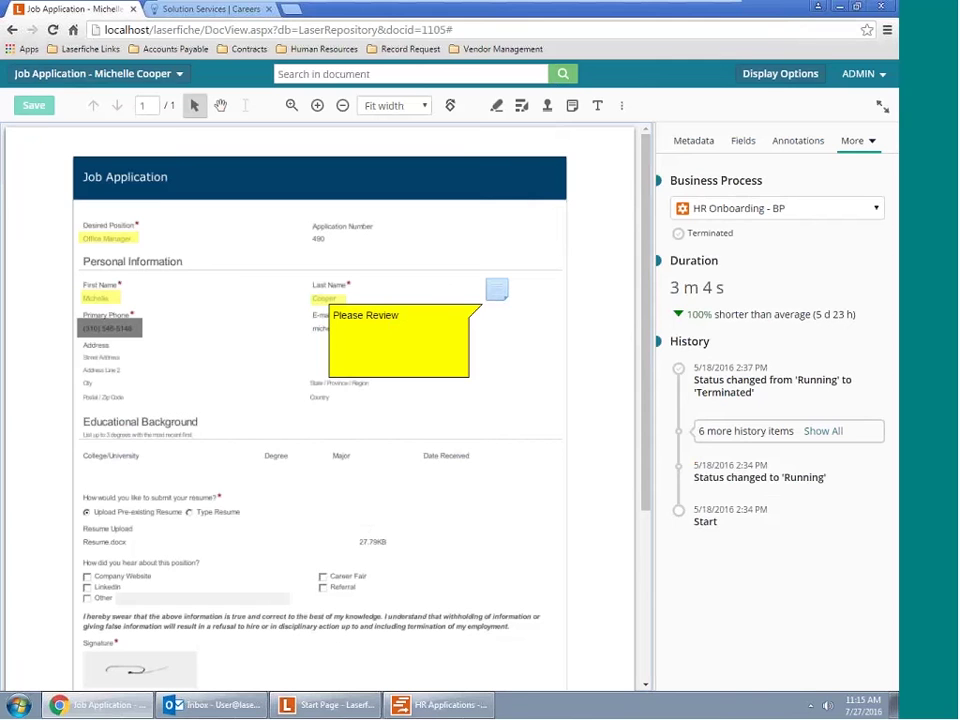
{"action": "left_click", "coordinate": [11, 30]}
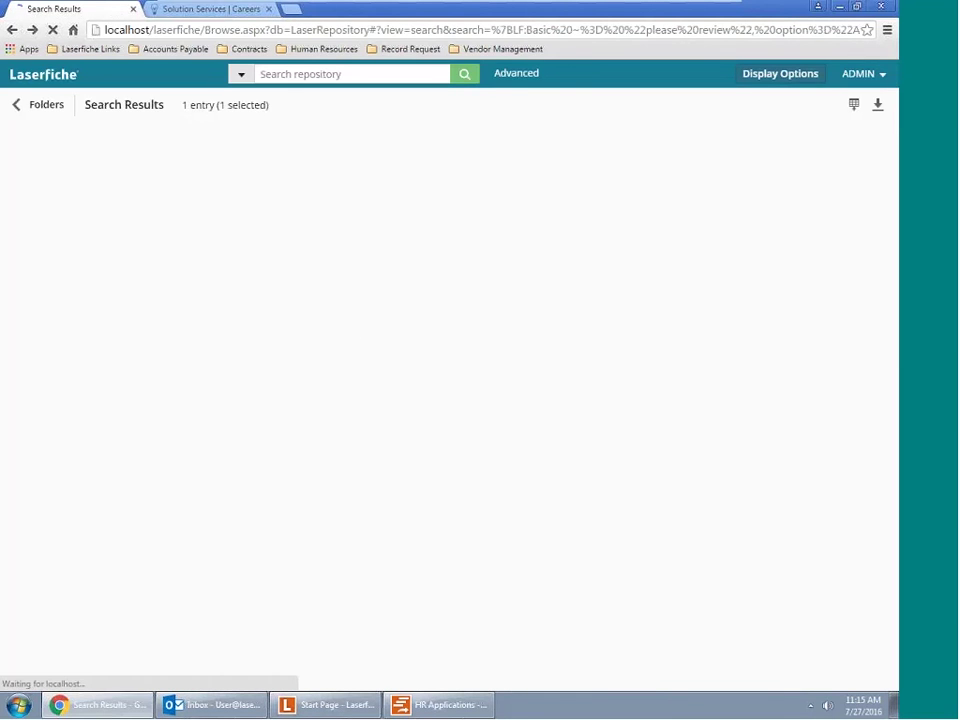
Return to the applicant's folder and bring up Advanced Search
{"action": "left_click", "coordinate": [12, 31]}
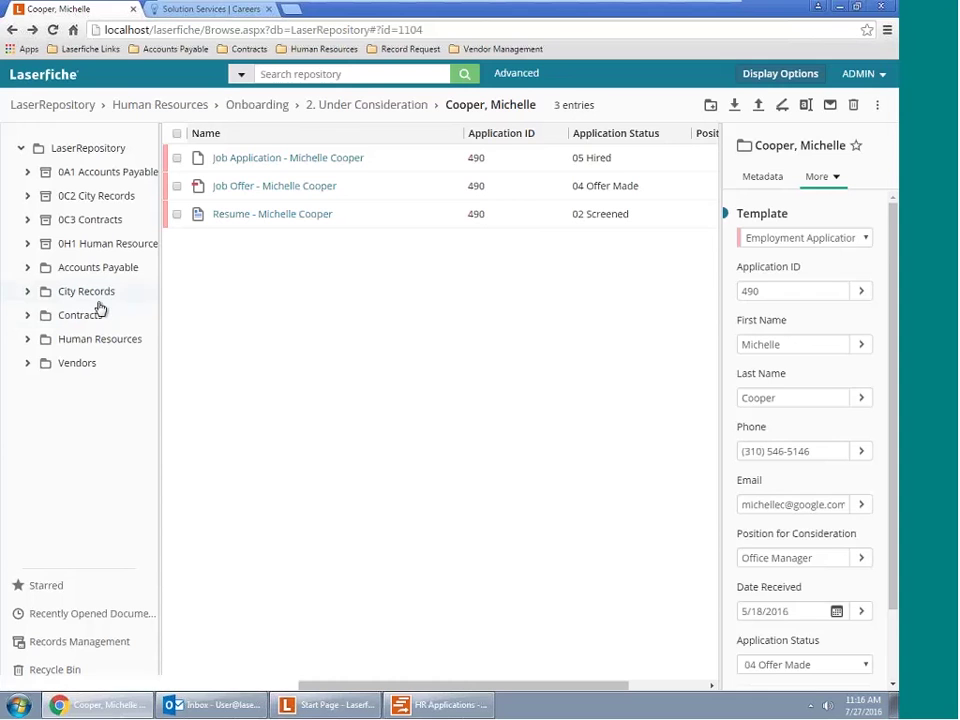
{"action": "left_click", "coordinate": [526, 75]}
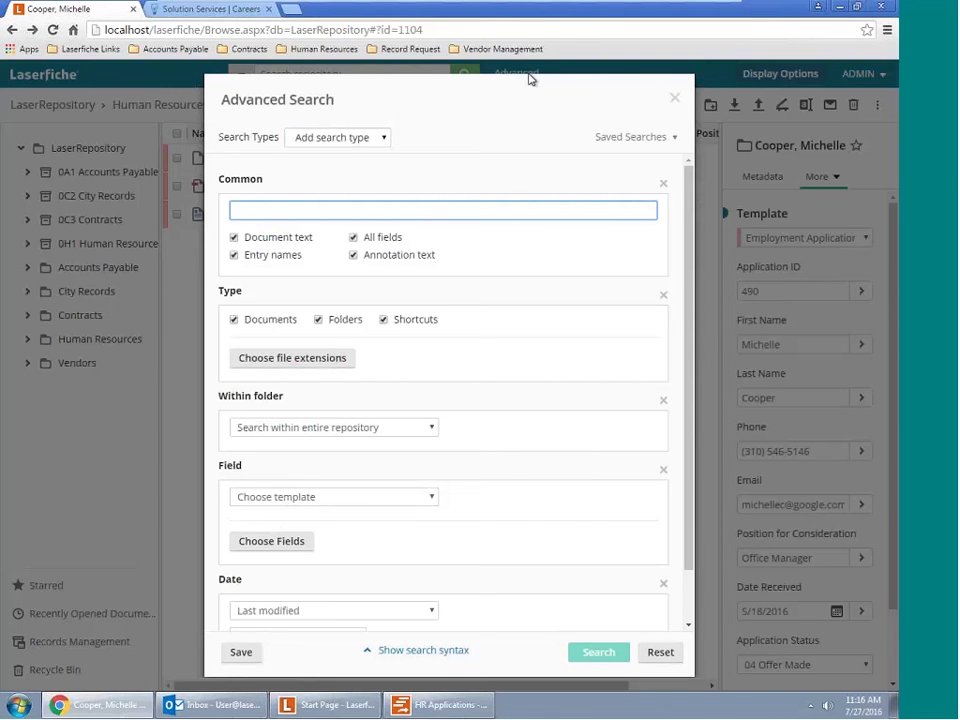
Set the date criterion to 'Created or last modified' with a Between range
{"action": "left_click", "coordinate": [362, 139]}
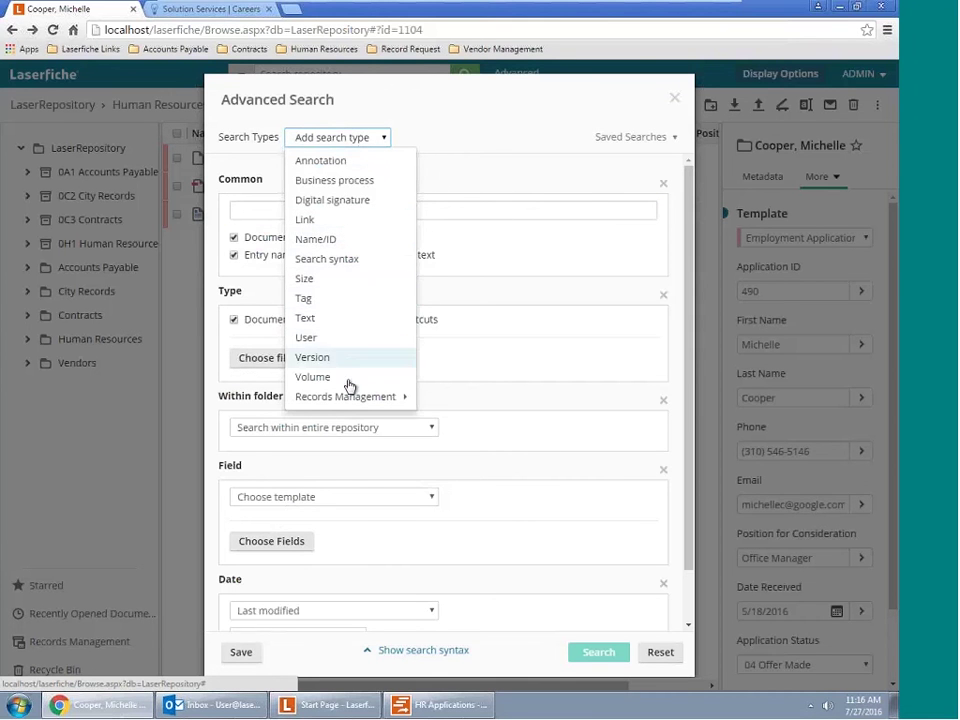
{"action": "left_click", "coordinate": [370, 570]}
{"action": "scroll", "coordinate": [371, 568], "scroll_direction": "down", "scroll_amount": 2}
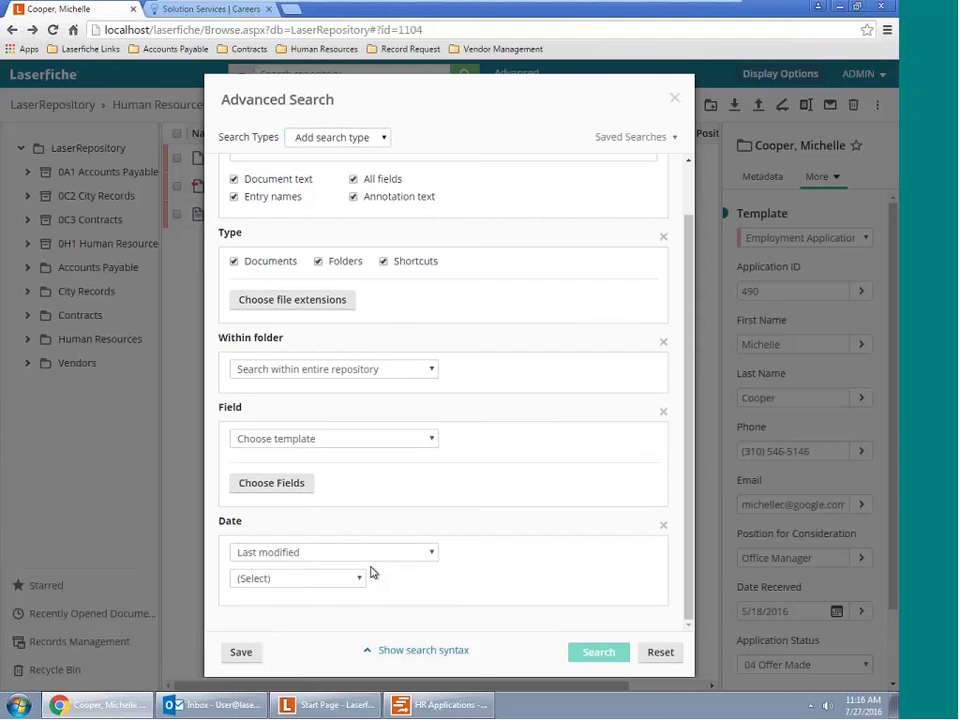
{"action": "left_click", "coordinate": [380, 555]}
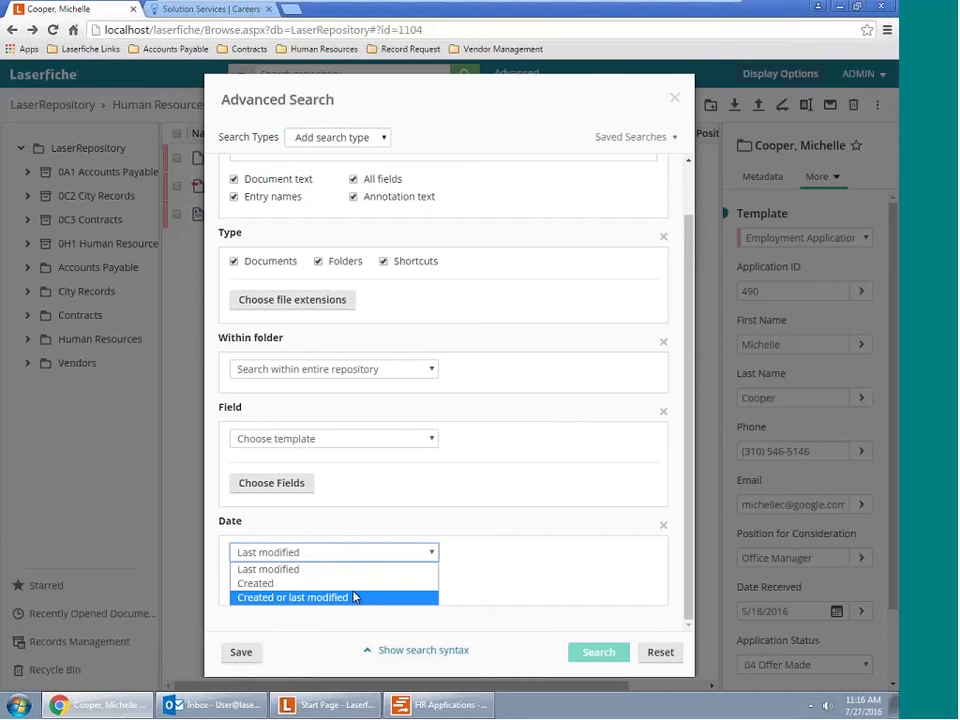
{"action": "left_click", "coordinate": [354, 598]}
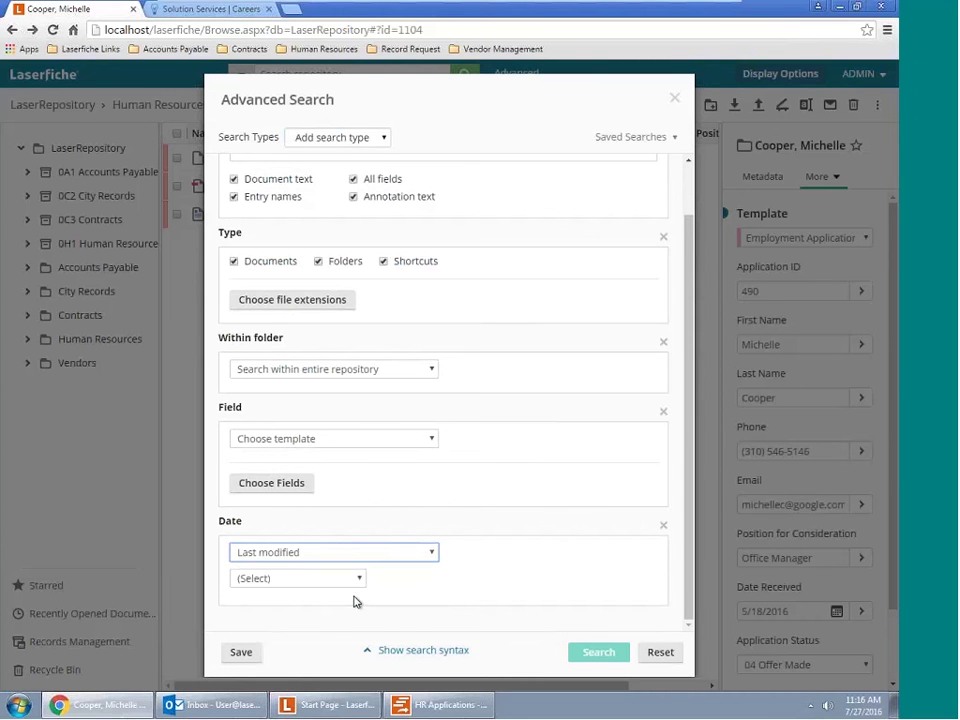
{"action": "left_click", "coordinate": [360, 577]}
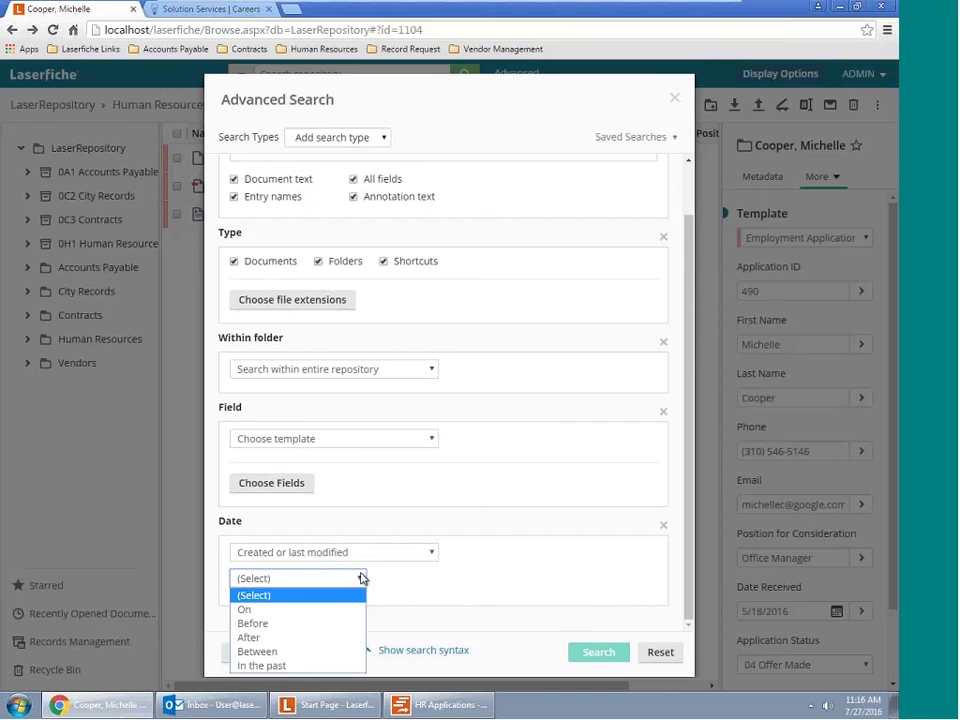
{"action": "left_click", "coordinate": [351, 650]}
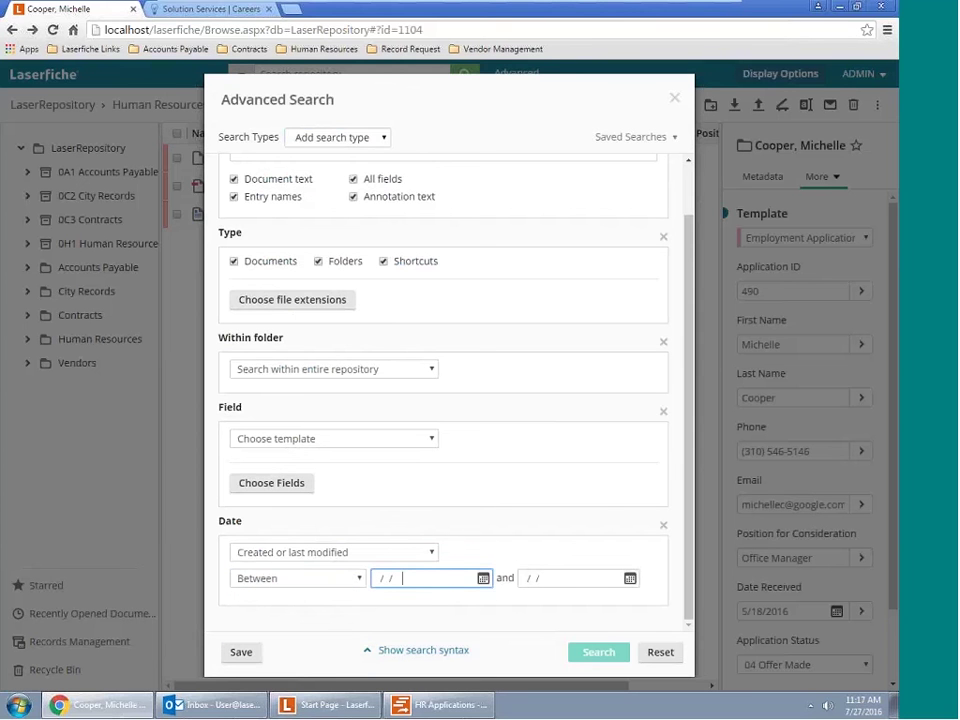
Pick 07/01/2016 to 07/31/2016 as the date range and run the search
{"action": "left_click", "coordinate": [483, 579]}
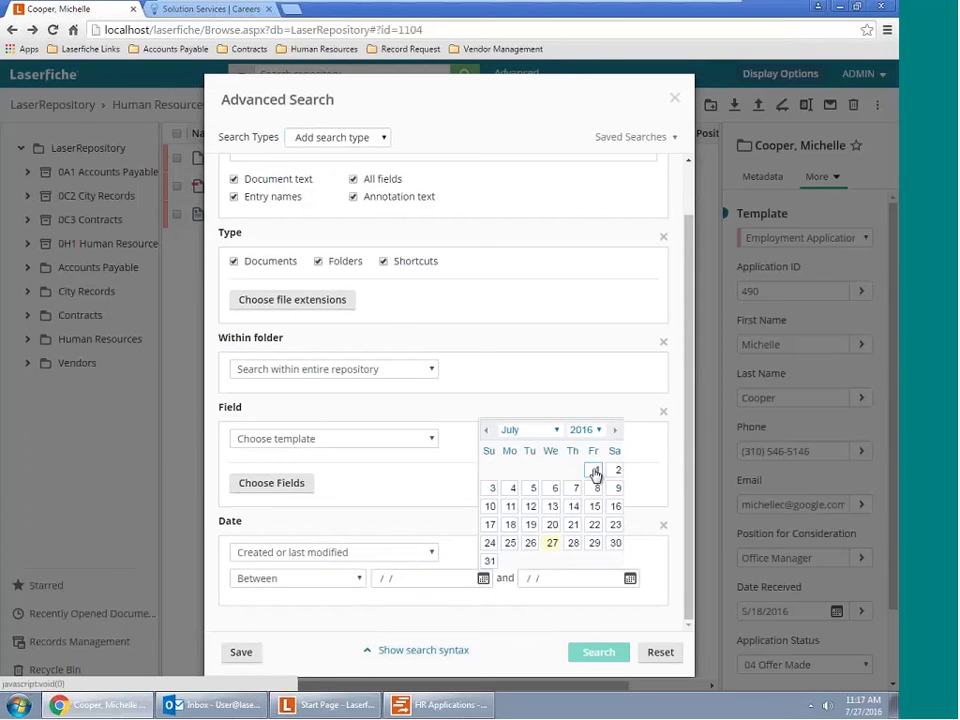
{"action": "left_click", "coordinate": [595, 470]}
{"action": "left_click", "coordinate": [630, 579]}
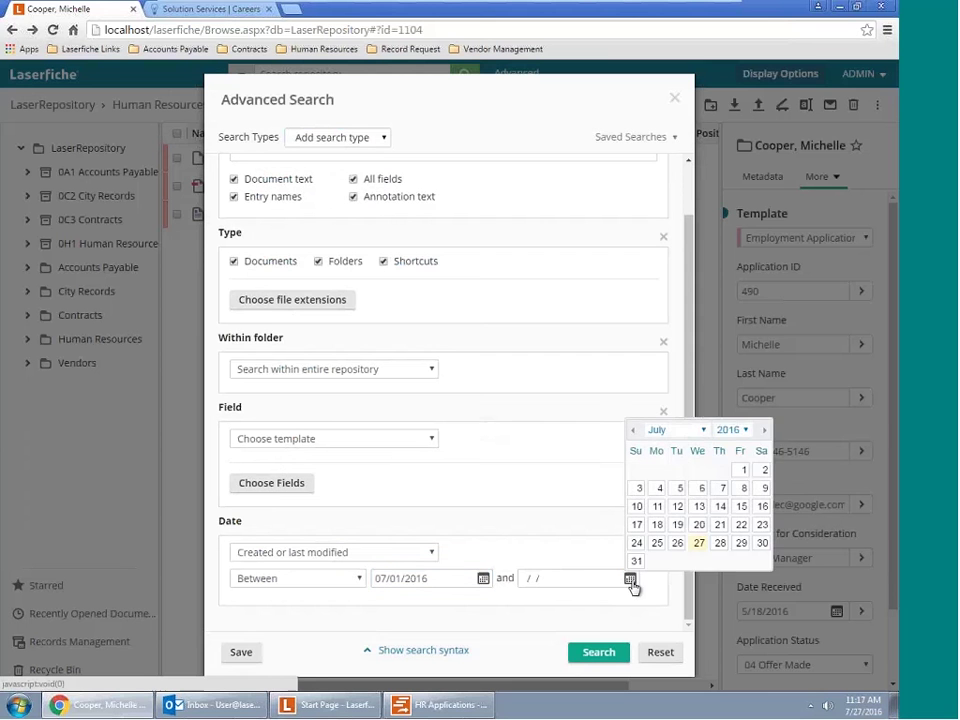
{"action": "left_click", "coordinate": [636, 561]}
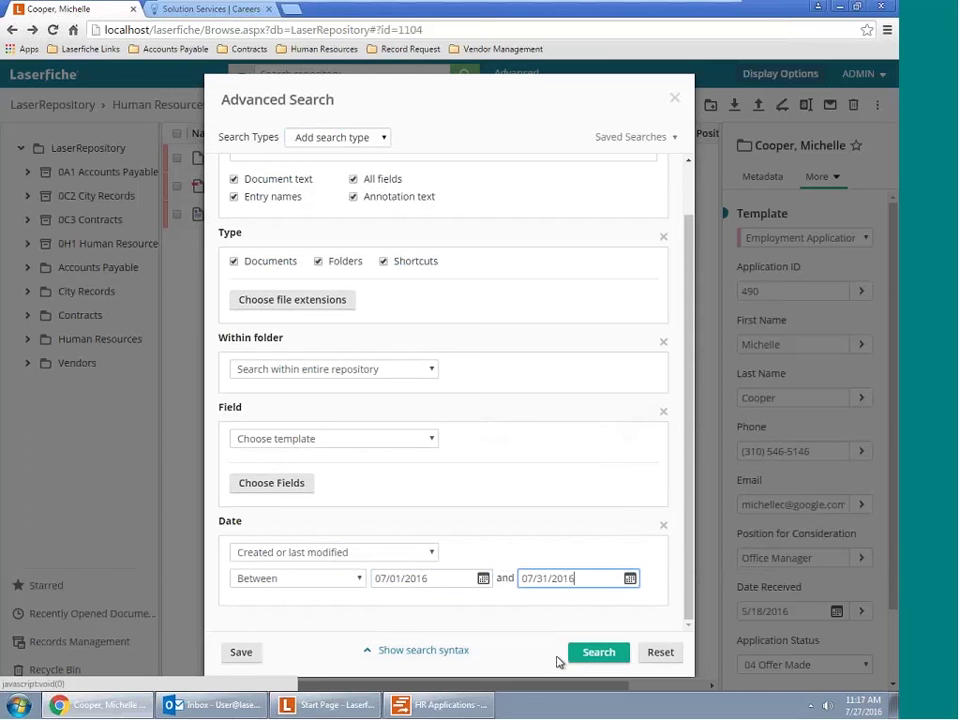
{"action": "left_click", "coordinate": [590, 655]}
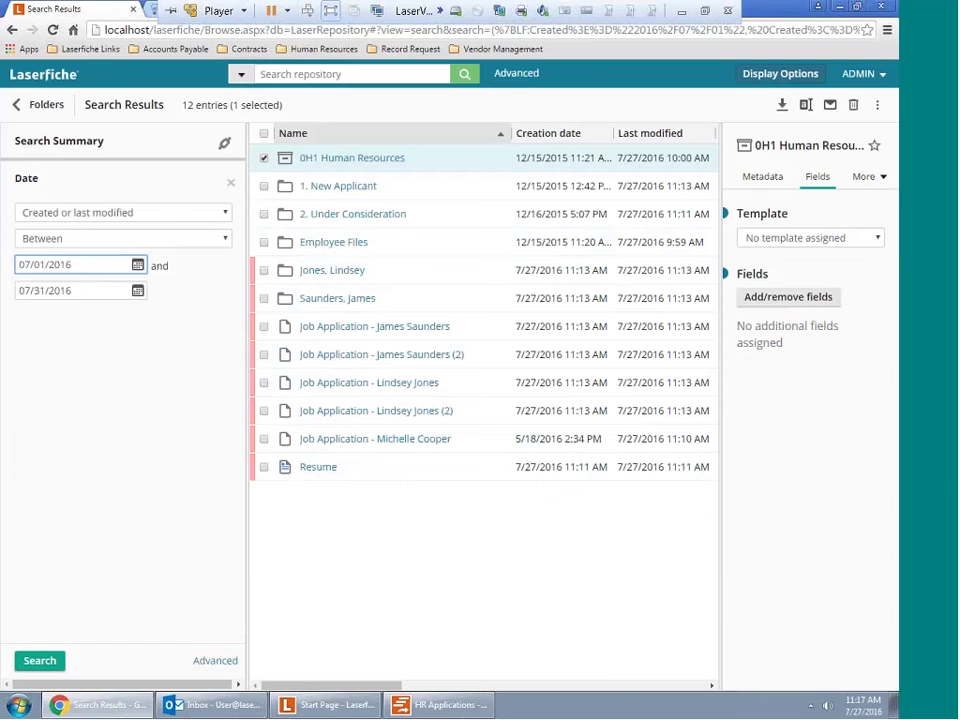
{"action": "left_click", "coordinate": [155, 10]}
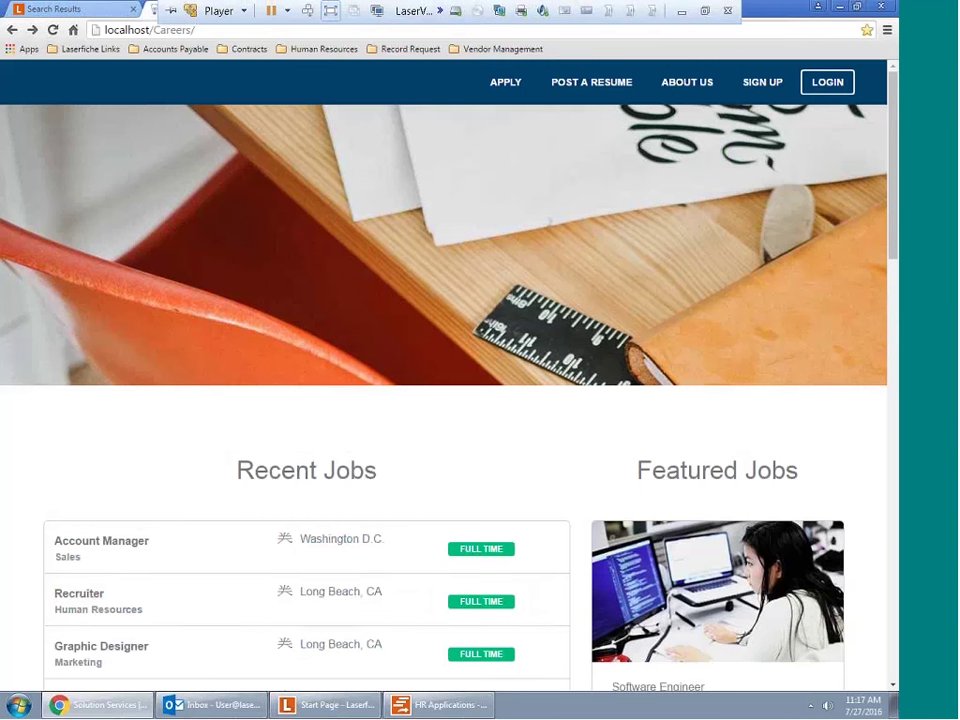
Start the application from the Full Time badge on the Account Manager row under Recent Jobs
{"action": "left_click", "coordinate": [498, 553]}
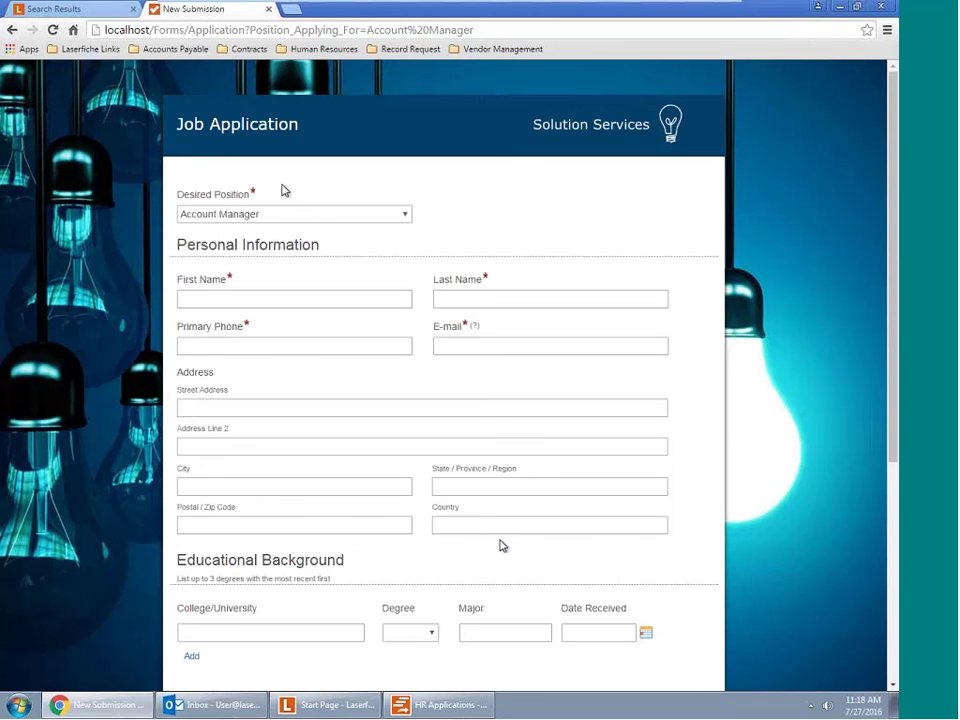
Keep Account Manager selected in the Desired Position dropdown of the Job Application form
{"action": "scroll", "coordinate": [306, 189], "scroll_direction": "down", "scroll_amount": 2}
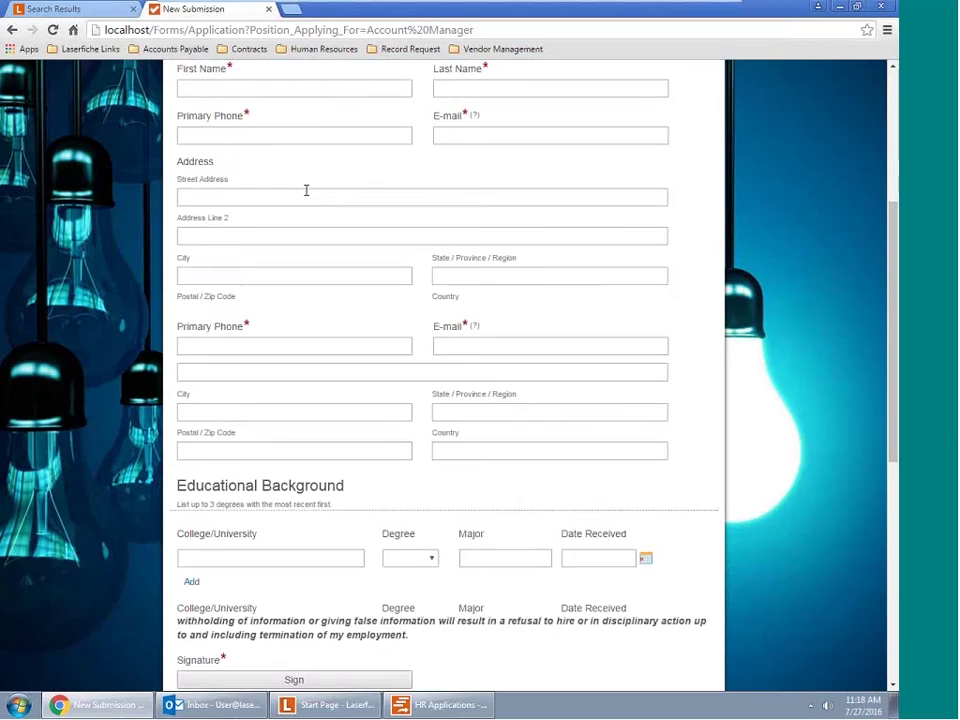
{"action": "scroll", "coordinate": [308, 200], "scroll_direction": "up", "scroll_amount": 2}
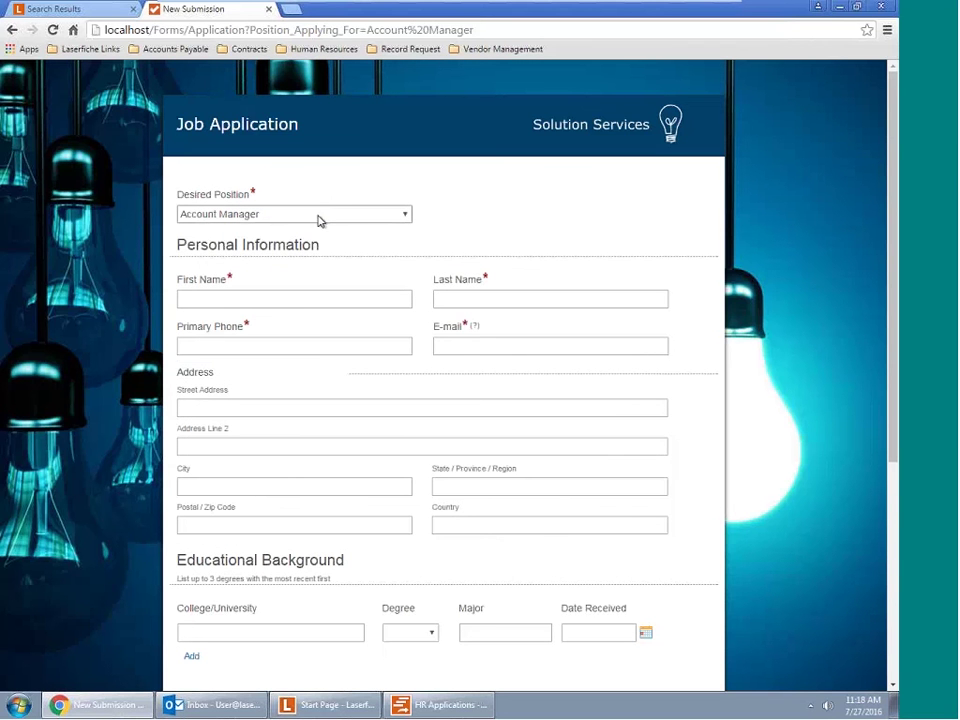
{"action": "left_click", "coordinate": [320, 218]}
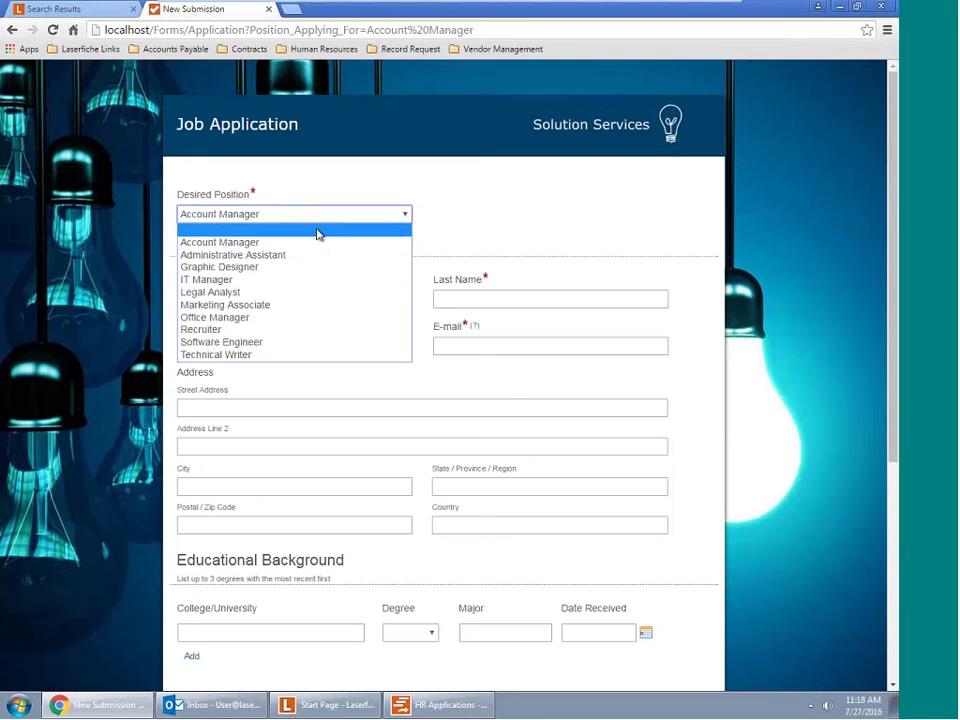
{"action": "left_click", "coordinate": [315, 243]}
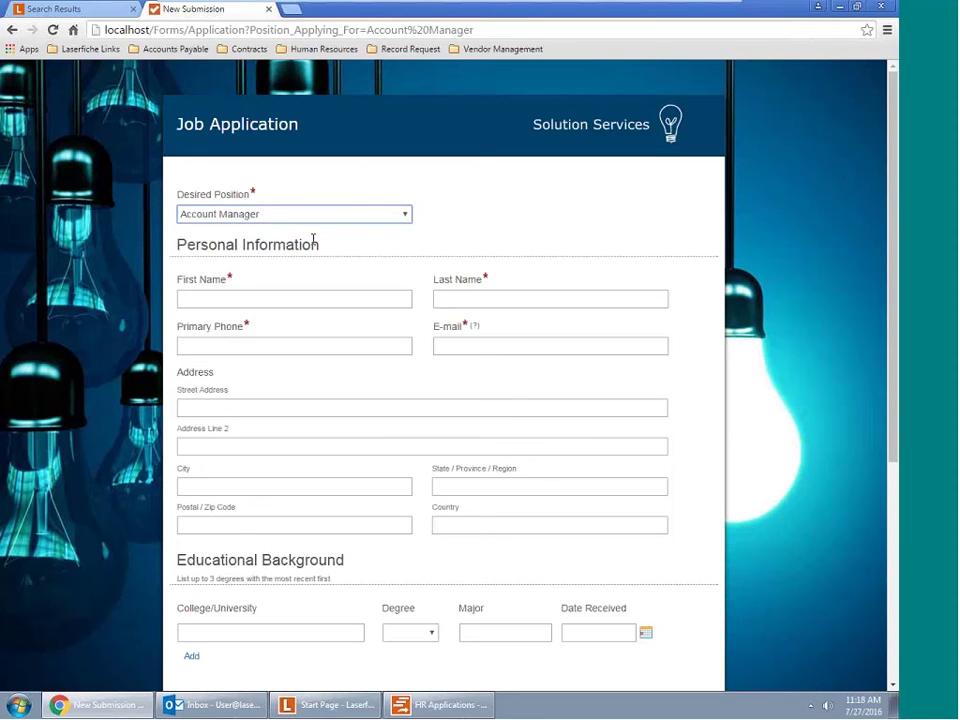
{"action": "left_click", "coordinate": [281, 300]}
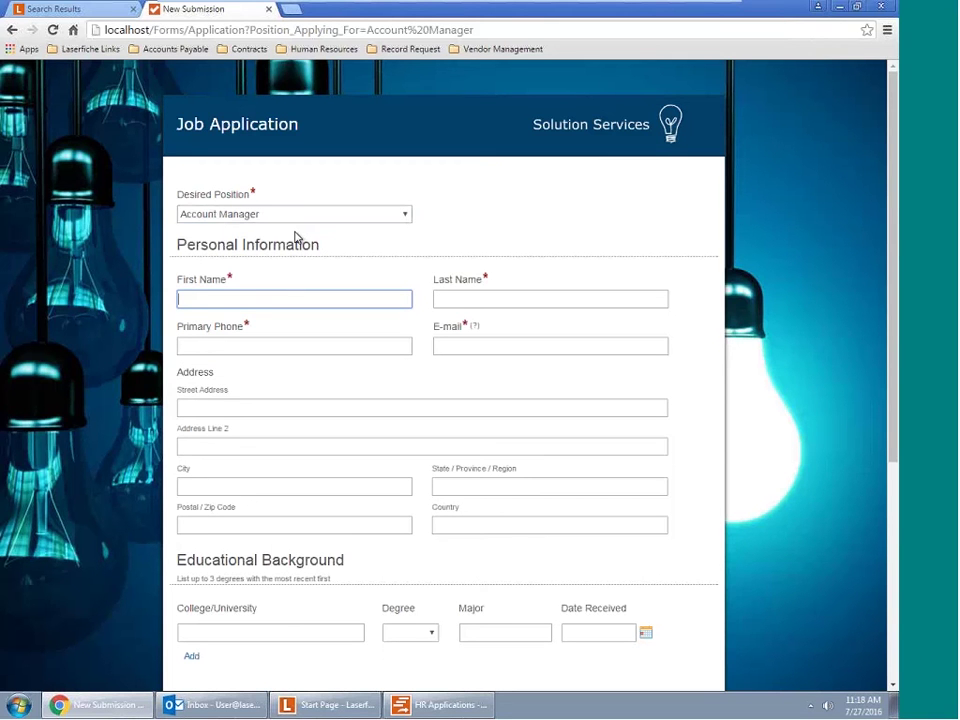
Enter the applicant's first and last name and a complete primary phone number
{"action": "left_click", "coordinate": [581, 301]}
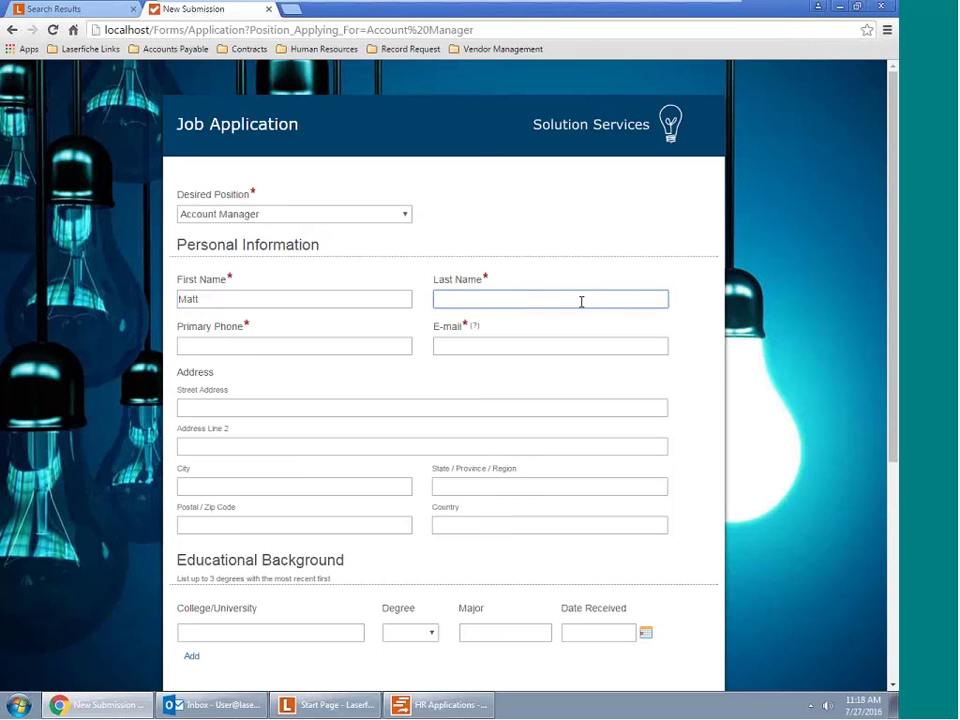
{"action": "left_click", "coordinate": [343, 344]}
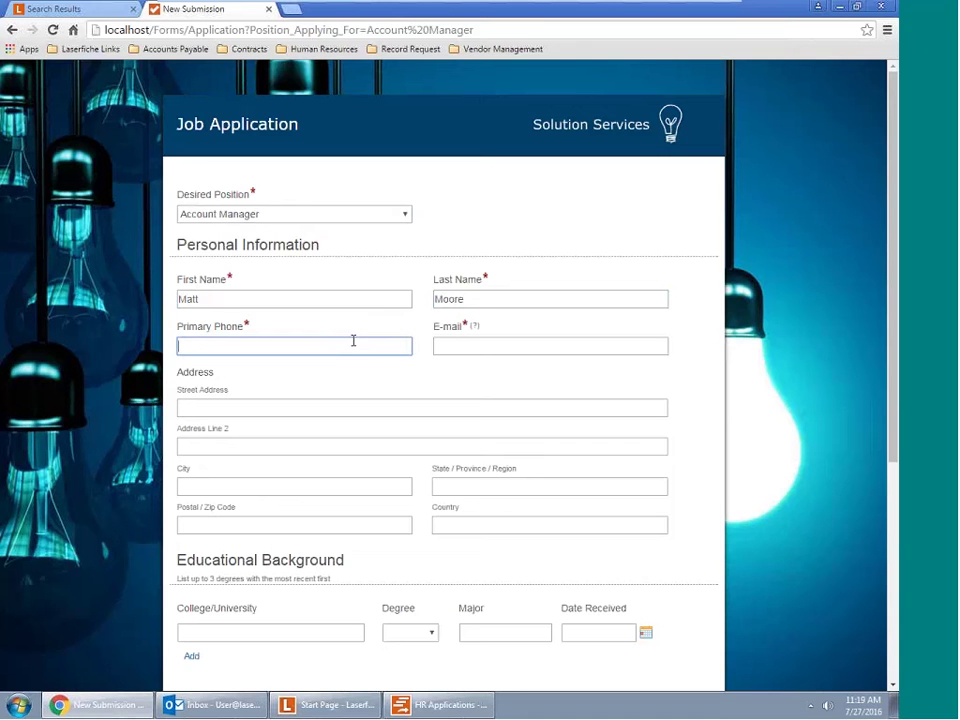
{"action": "type", "text": "(123) 456-7890"}
{"action": "key", "text": "BackSpace"}
{"action": "left_click", "coordinate": [309, 407]}
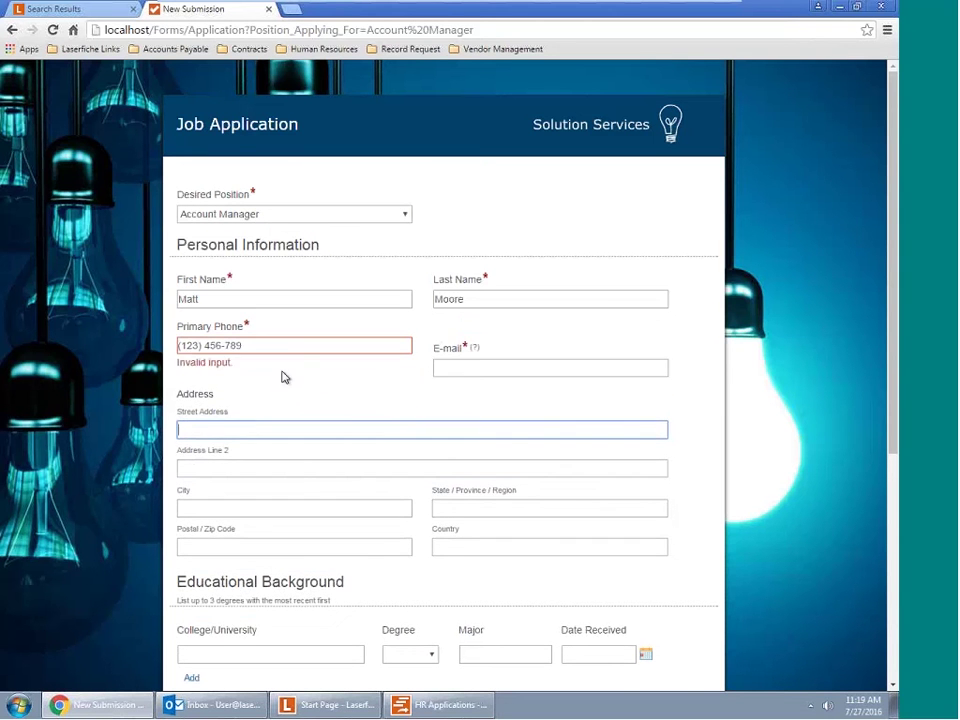
{"action": "left_click", "coordinate": [273, 341]}
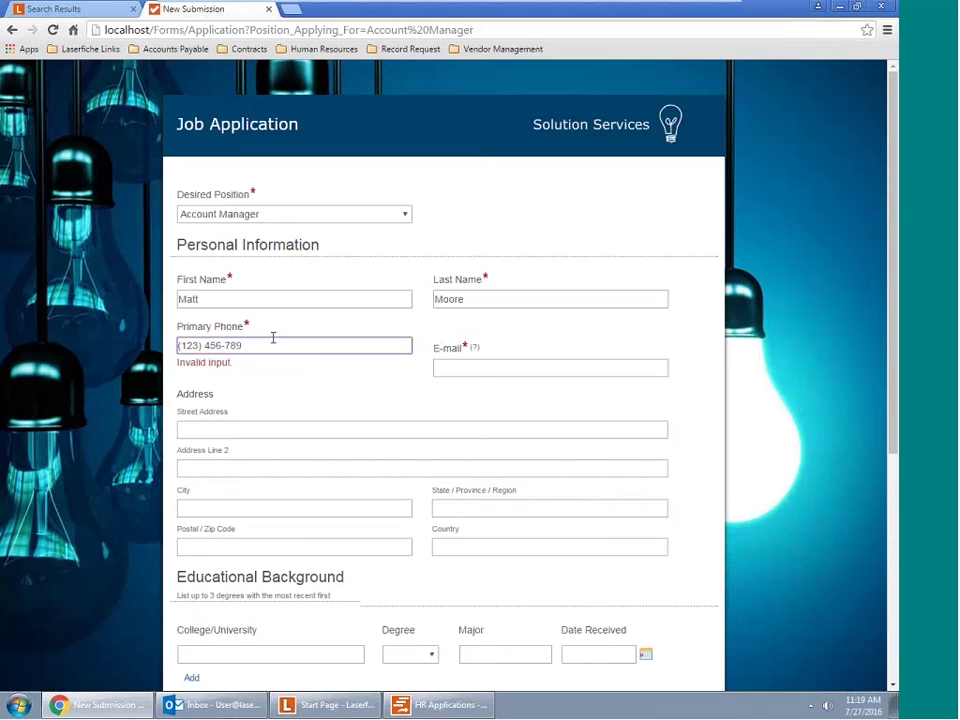
{"action": "type", "text": "0"}
Enter the applicant's e-mail address, restoring the missing @ so it validates
{"action": "left_click", "coordinate": [463, 342]}
{"action": "type", "text": "m"}
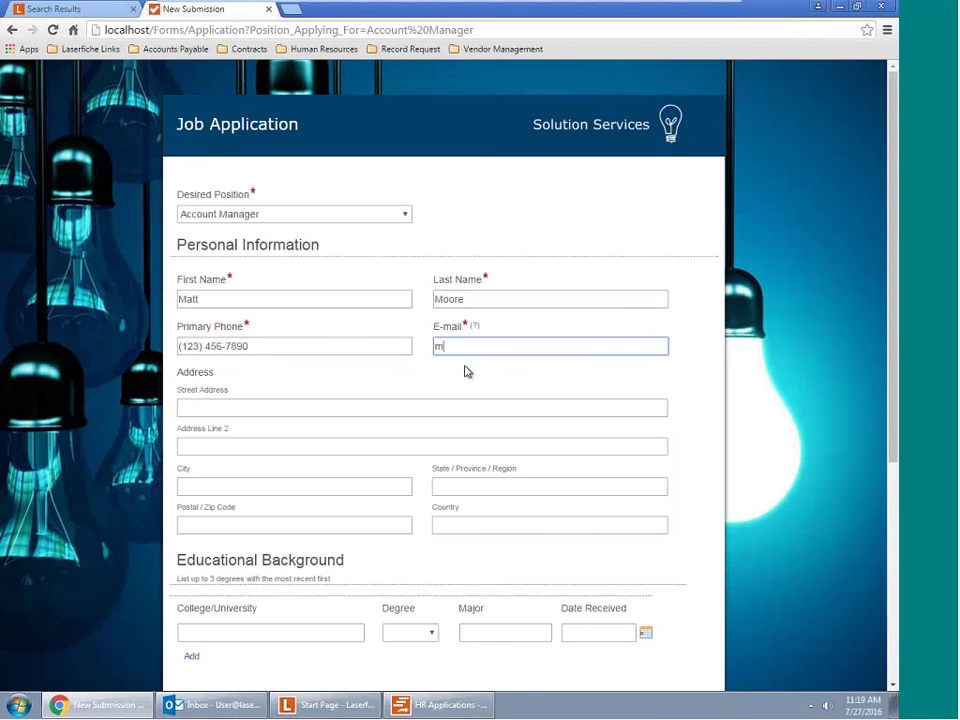
{"action": "type", "text": "@"}
{"action": "key", "text": "BackSpace"}
{"action": "type", "text": ".mail.com"}
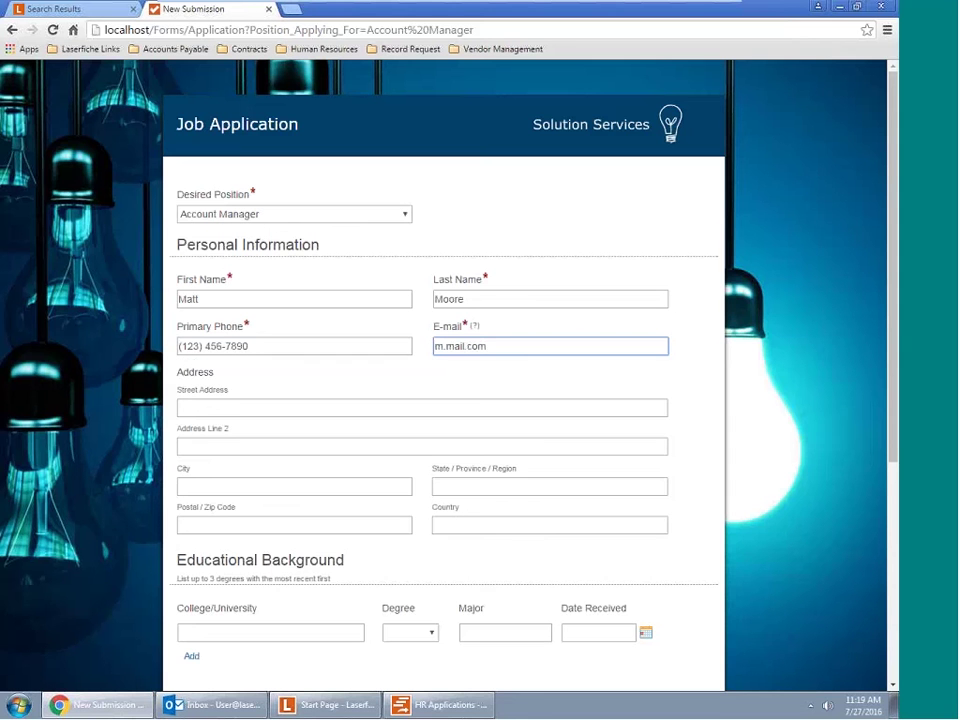
{"action": "left_click", "coordinate": [364, 406]}
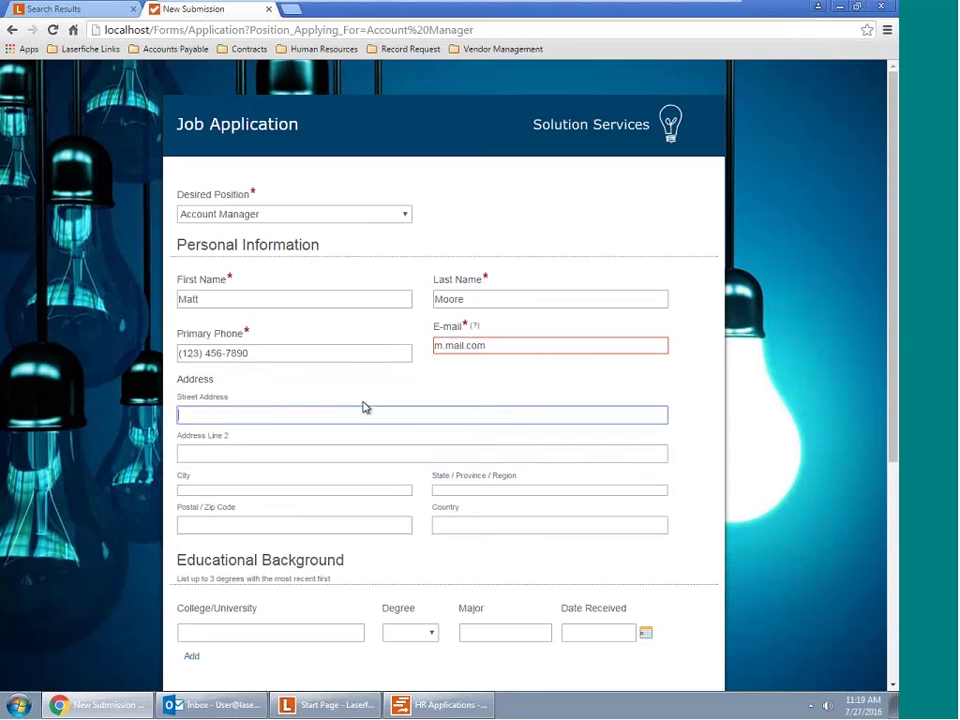
{"action": "left_click", "coordinate": [442, 345]}
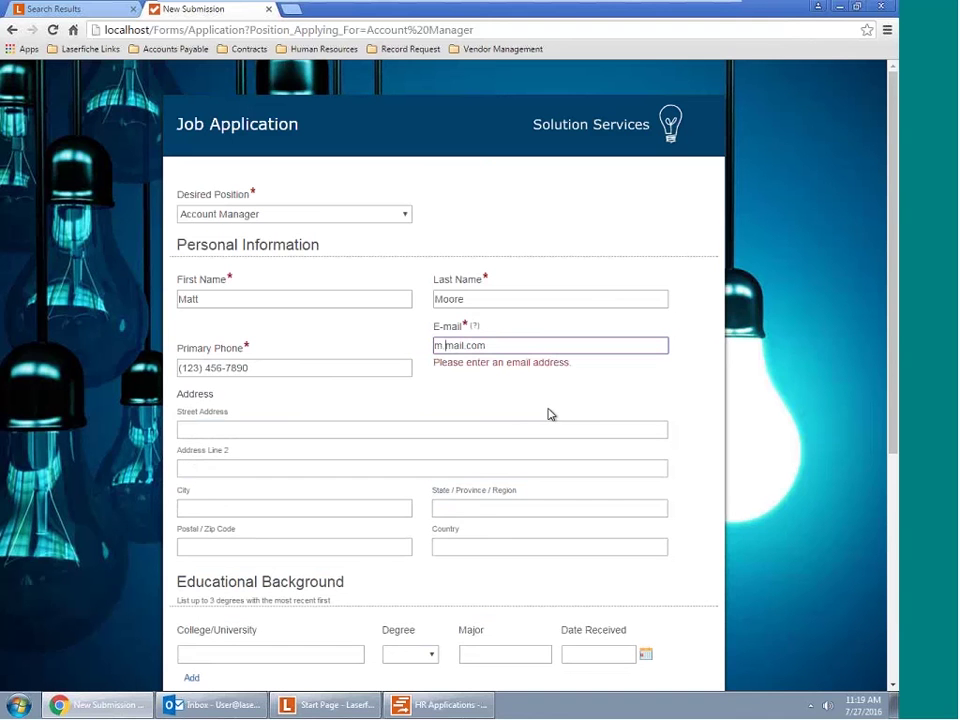
{"action": "type", "text": "@"}
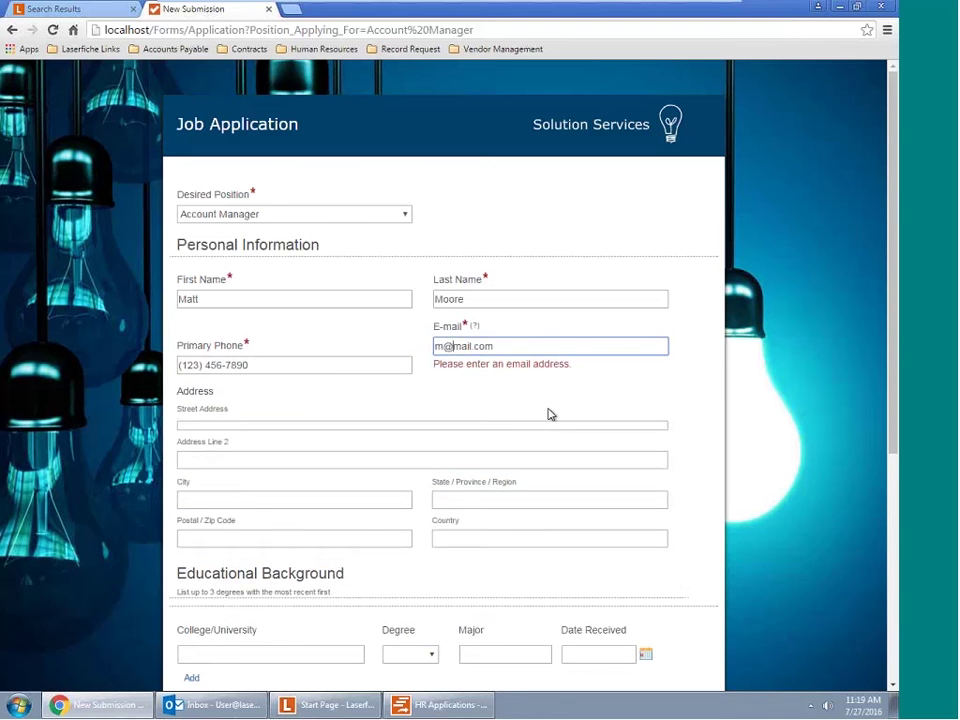
{"action": "left_click", "coordinate": [325, 408]}
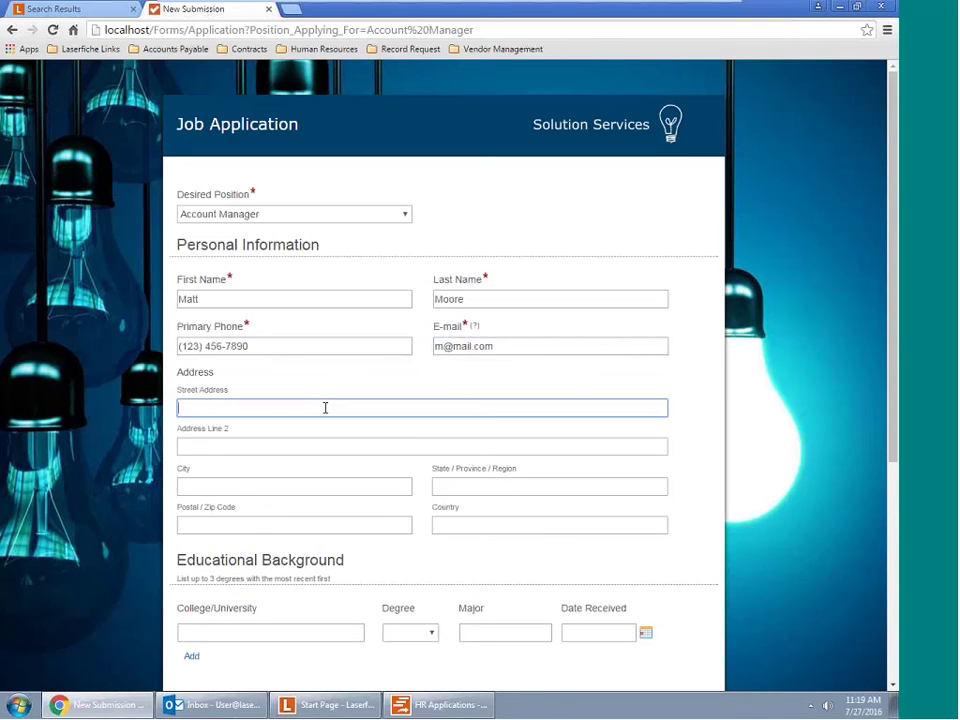
Enter the applicant's street address, city and province
{"action": "type", "text": "123 Main"}
{"action": "left_click", "coordinate": [223, 489]}
{"action": "type", "text": "Toronto"}
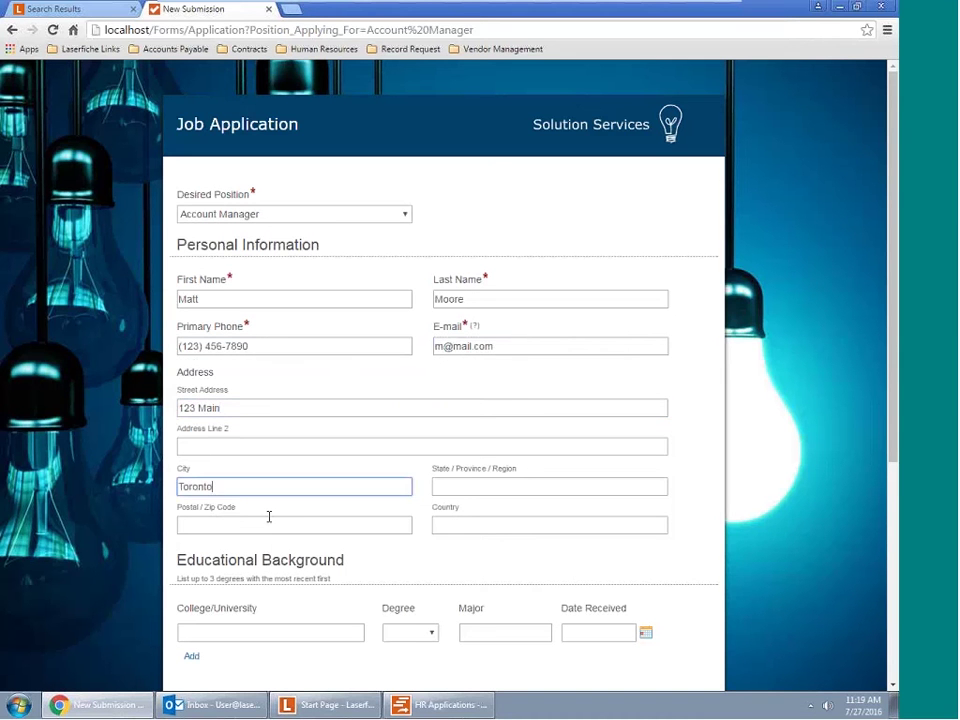
{"action": "left_click", "coordinate": [619, 494]}
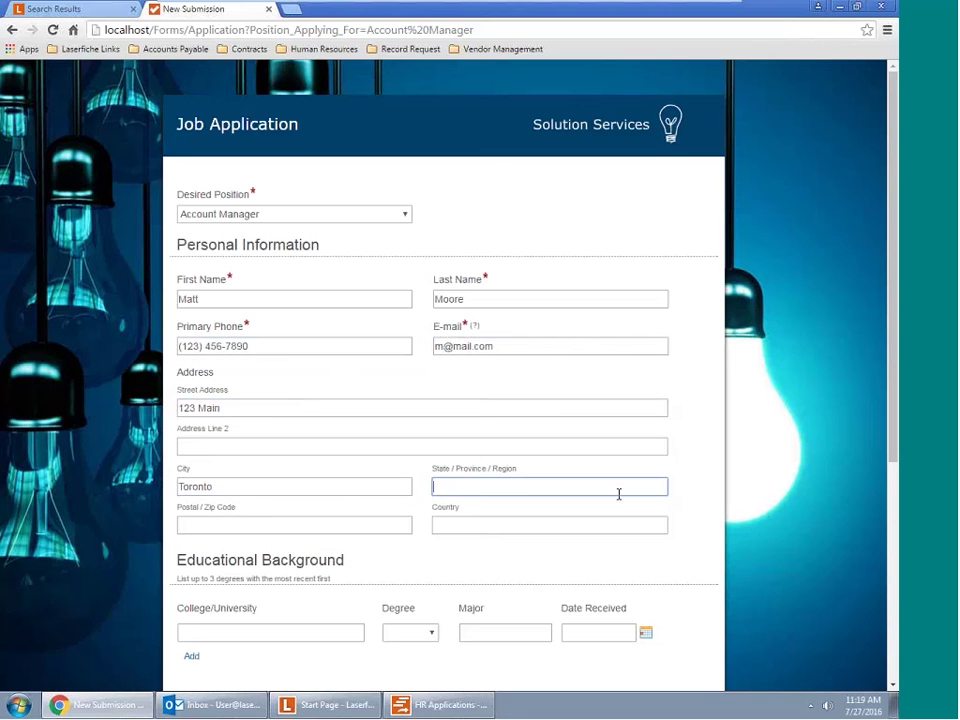
{"action": "type", "text": "P"}
{"action": "key", "text": "BackSpace"}
{"action": "type", "text": "Ontario"}
Add the applicant's postal code and set the country to Canada
{"action": "left_click", "coordinate": [409, 528]}
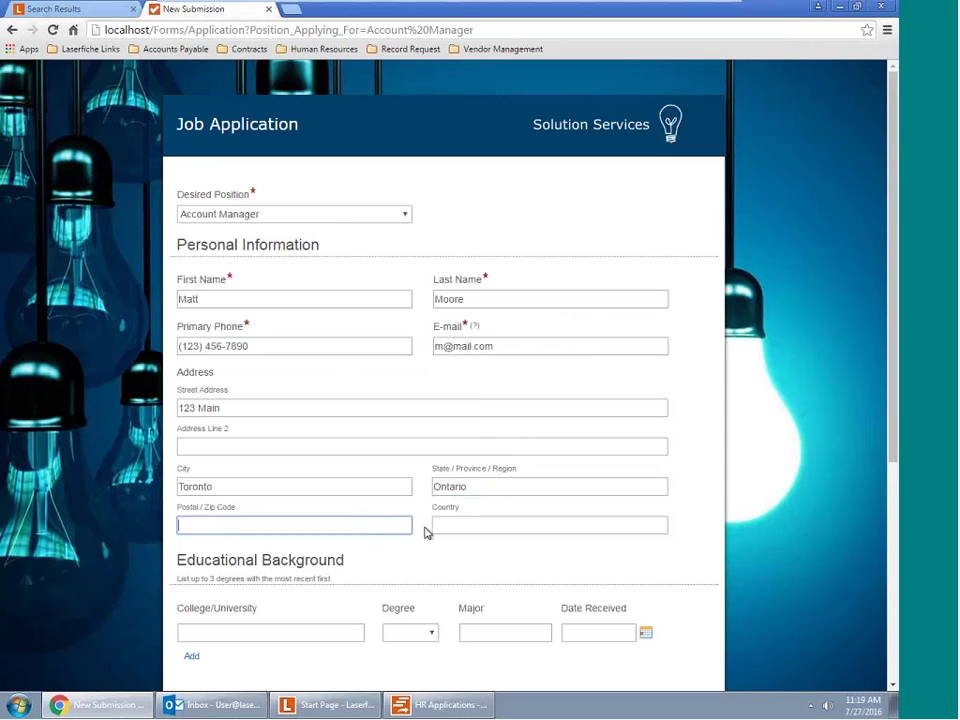
{"action": "type", "text": "L5N8H7"}
{"action": "left_click", "coordinate": [450, 530]}
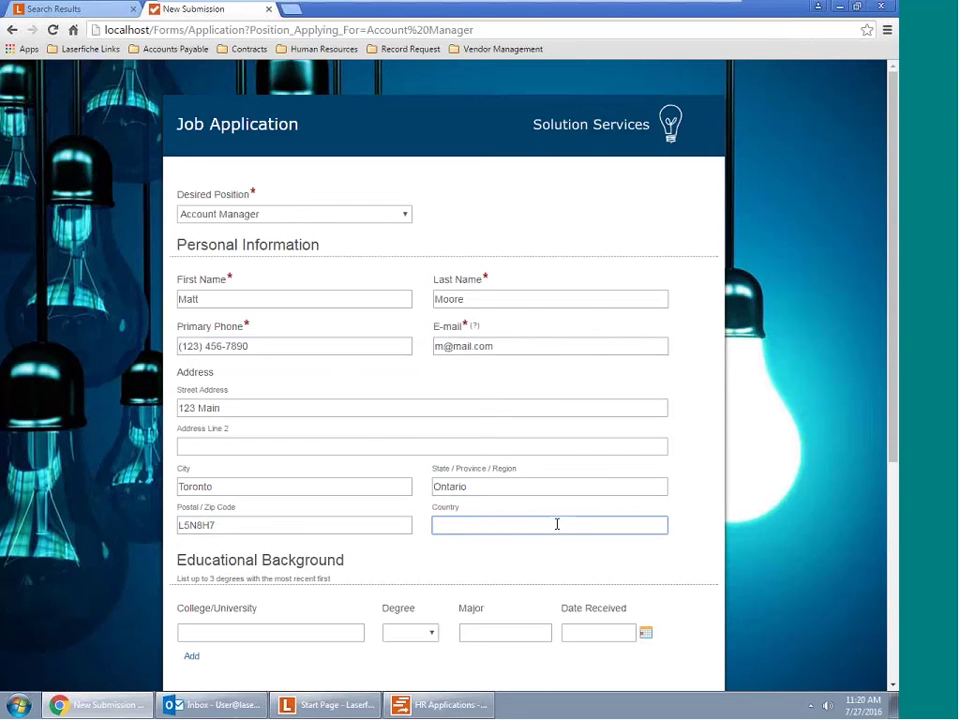
{"action": "type", "text": "Canada"}
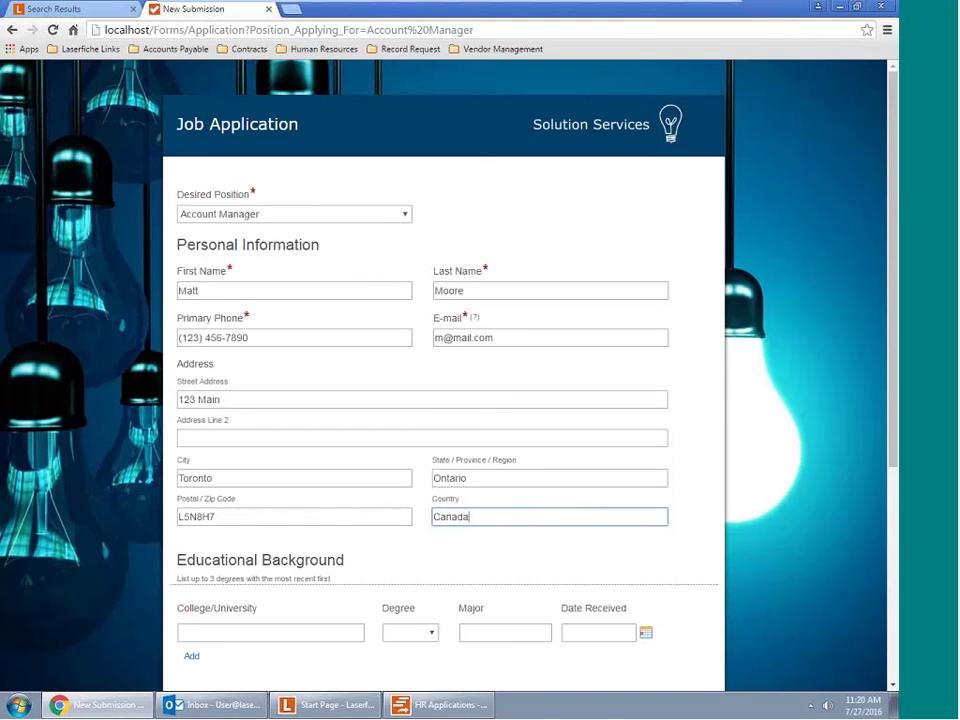
{"action": "scroll", "coordinate": [140, 520], "scroll_direction": "down", "scroll_amount": 3}
Record a University of Toronto AS degree in Business received 7/6/2016
{"action": "left_click", "coordinate": [291, 493]}
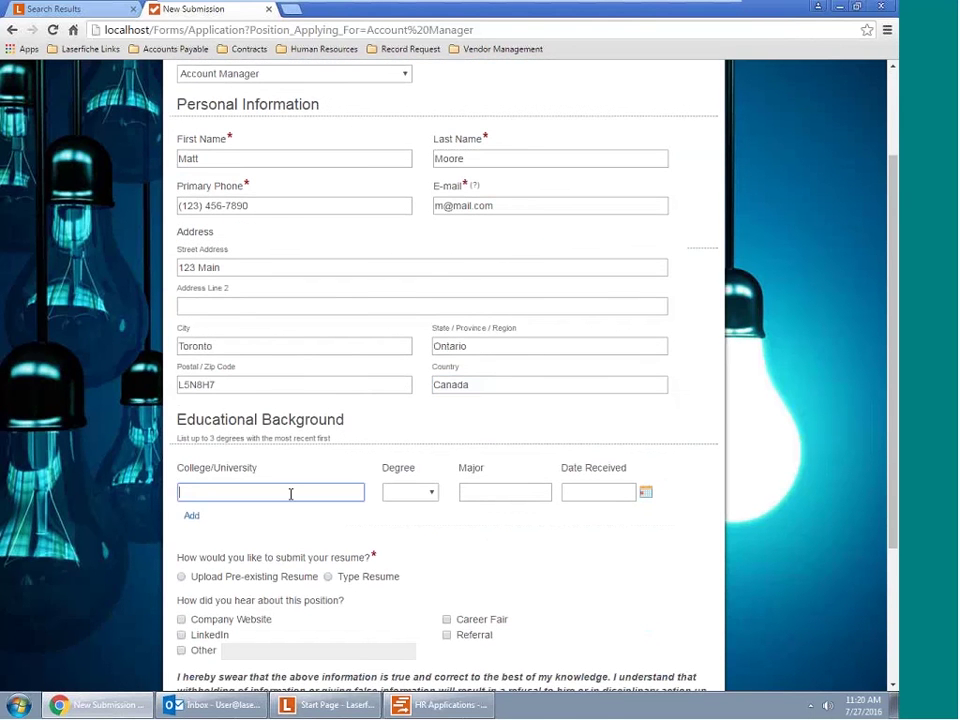
{"action": "type", "text": "University of Toronto"}
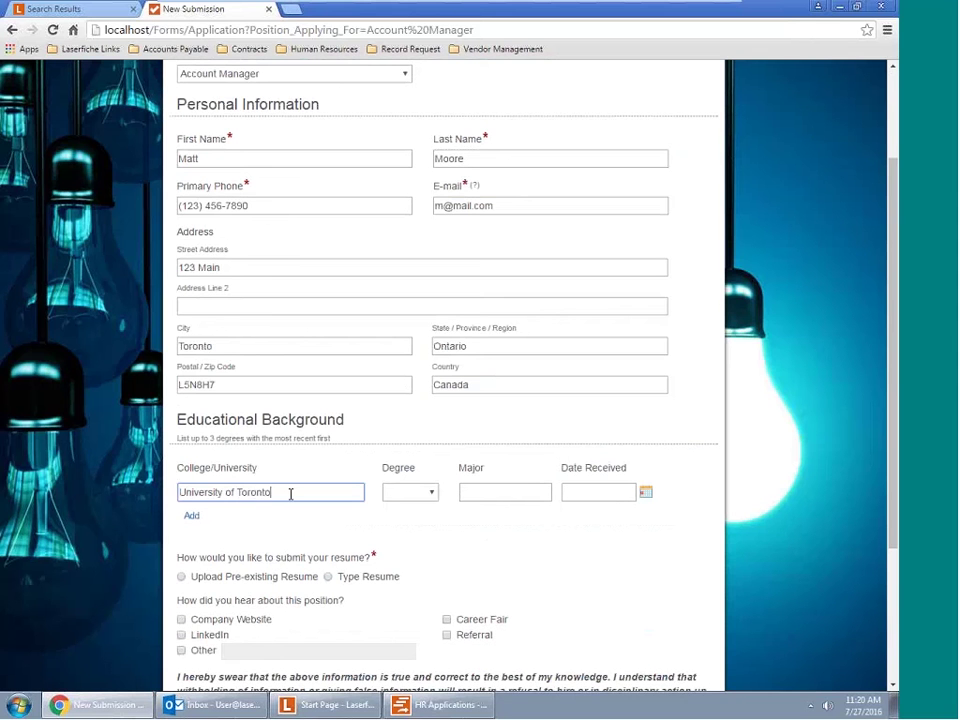
{"action": "left_click", "coordinate": [400, 492]}
{"action": "left_click", "coordinate": [393, 540]}
{"action": "left_click", "coordinate": [499, 493]}
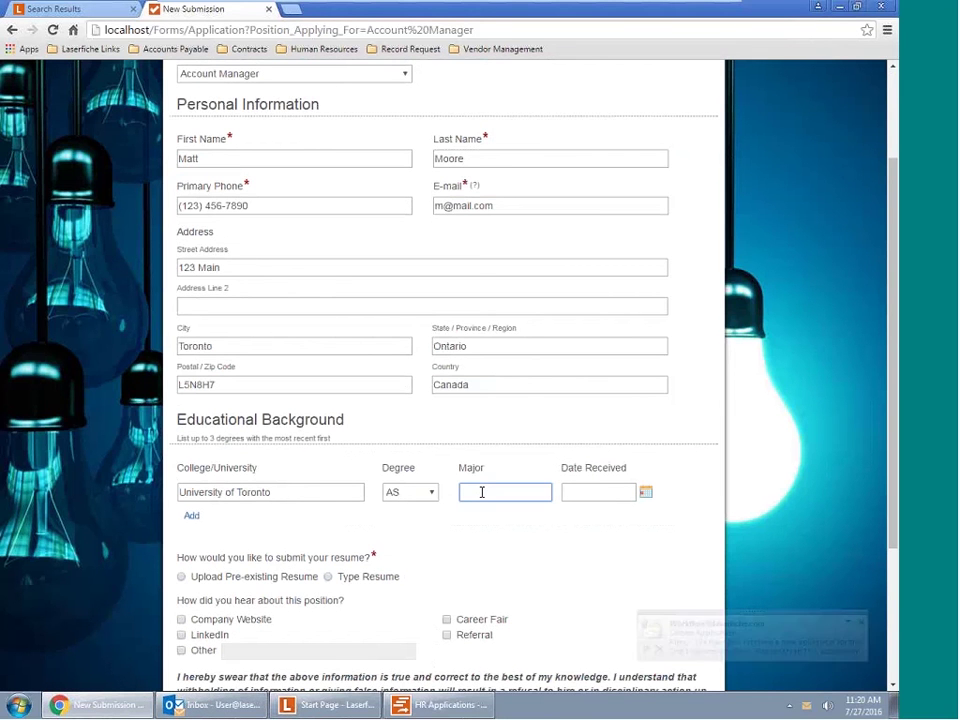
{"action": "left_click", "coordinate": [482, 492]}
{"action": "type", "text": "Business"}
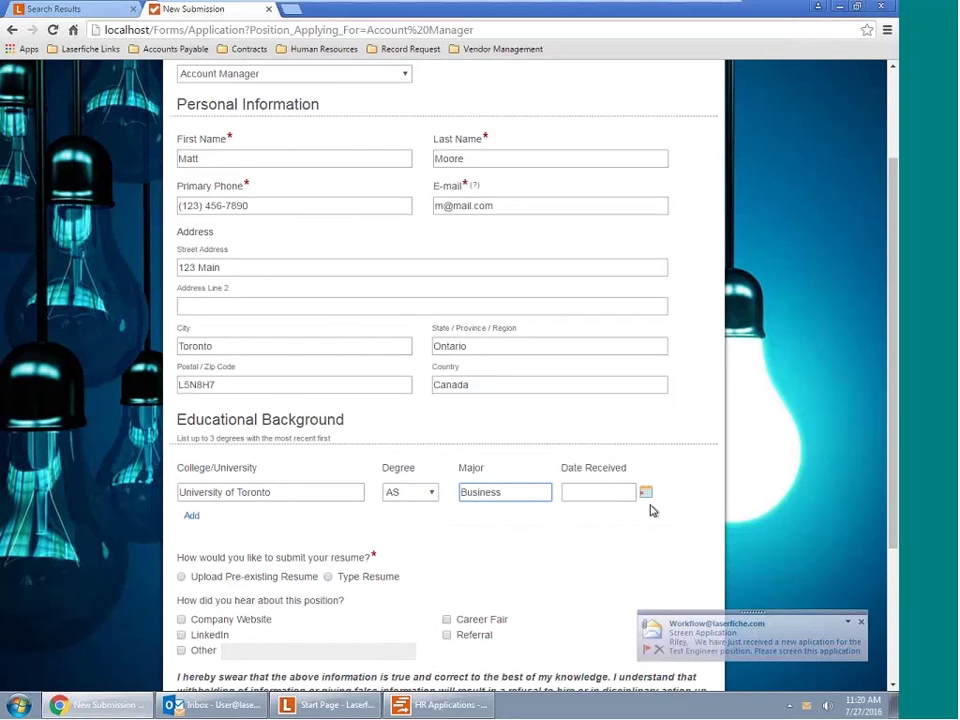
{"action": "left_click", "coordinate": [646, 493]}
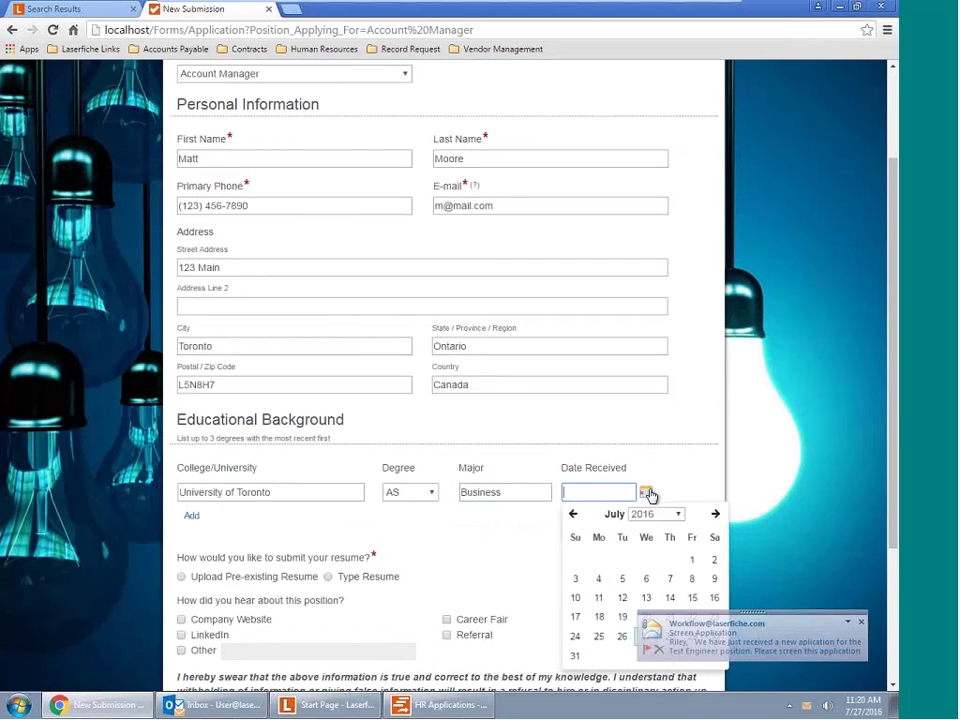
{"action": "left_click", "coordinate": [644, 580]}
Select Upload Pre-existing Resume as the resume submission method
{"action": "scroll", "coordinate": [189, 552], "scroll_direction": "down", "scroll_amount": 1}
{"action": "scroll", "coordinate": [189, 552], "scroll_direction": "down", "scroll_amount": 2}
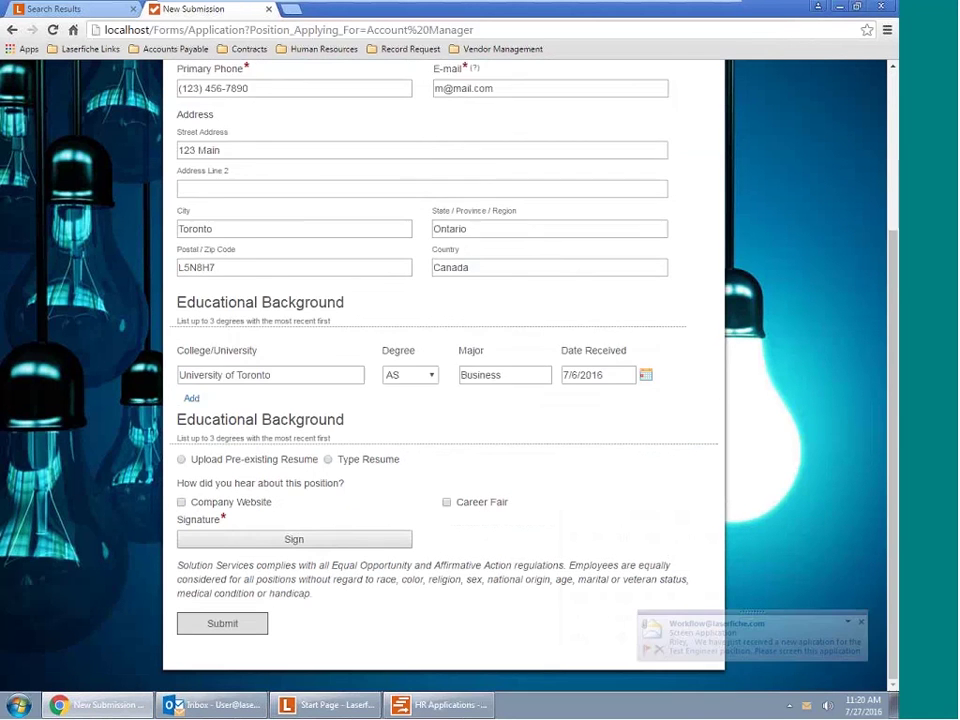
{"action": "left_click", "coordinate": [182, 366]}
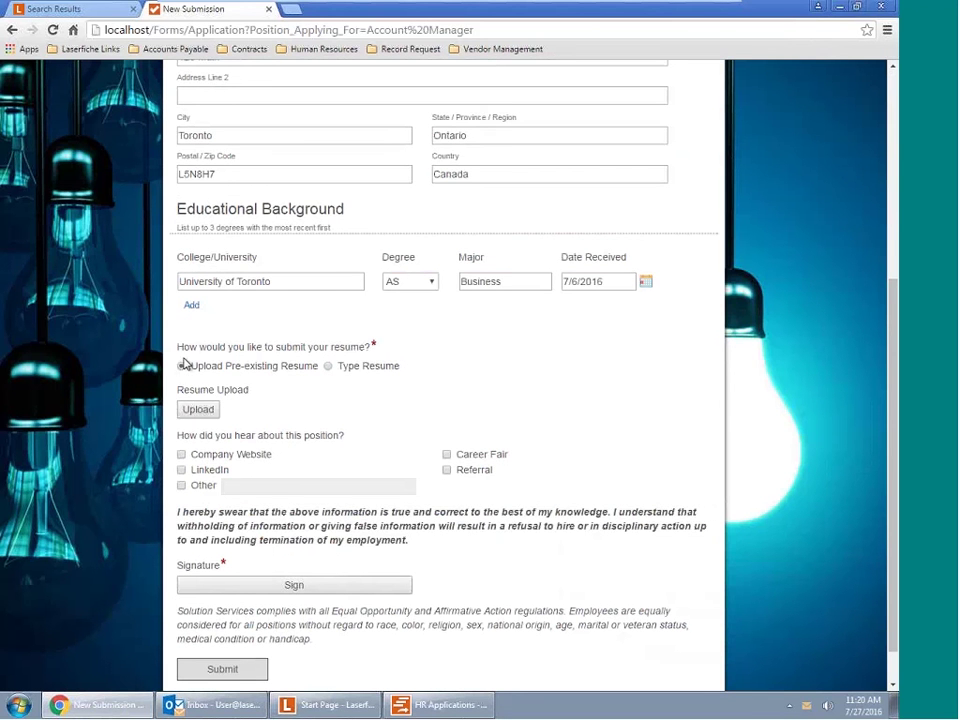
Attach Cover Letter.docx as the resume upload and tick LinkedIn as the referral source
{"action": "left_click", "coordinate": [196, 411]}
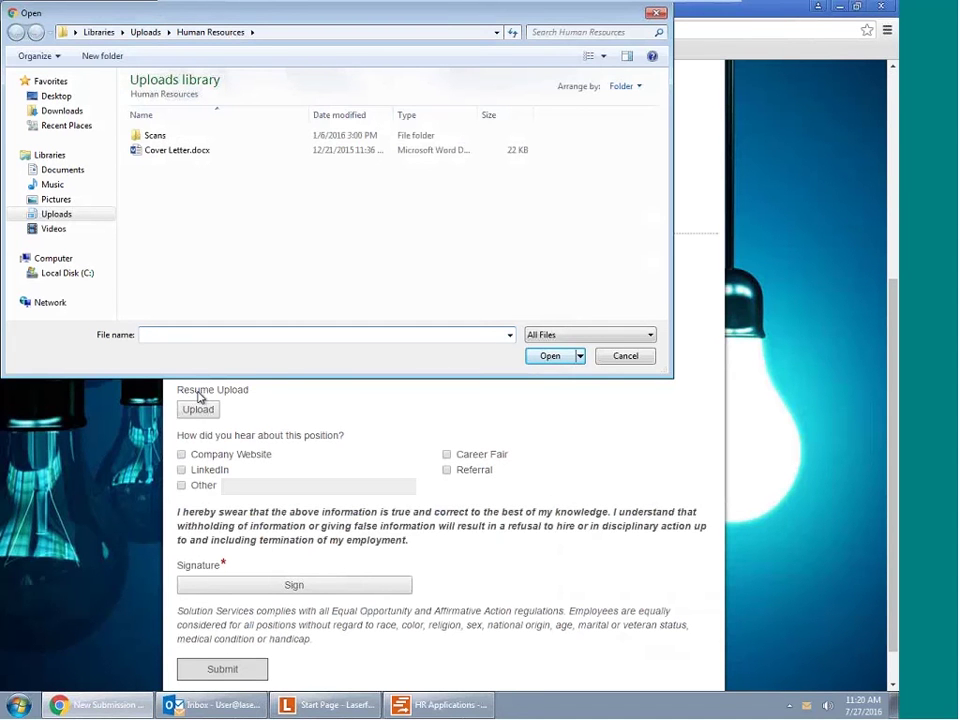
{"action": "double_click", "coordinate": [170, 152]}
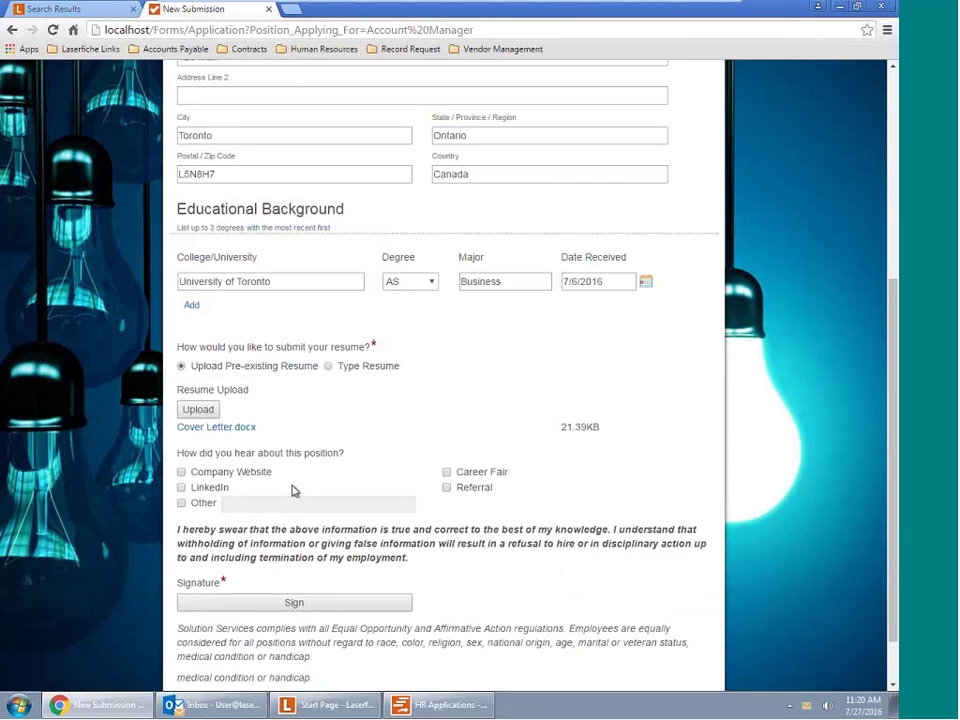
{"action": "scroll", "coordinate": [293, 490], "scroll_direction": "down", "scroll_amount": 1}
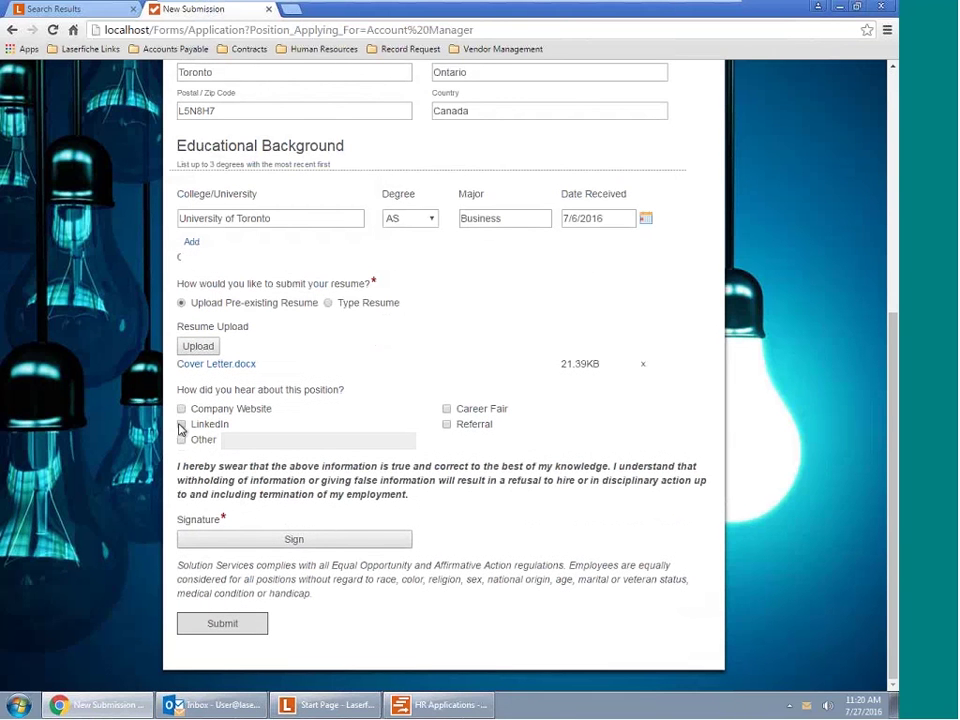
{"action": "left_click", "coordinate": [181, 426]}
Sign the application with the signer's name and a hand-drawn signature, then submit it
{"action": "left_click", "coordinate": [286, 544]}
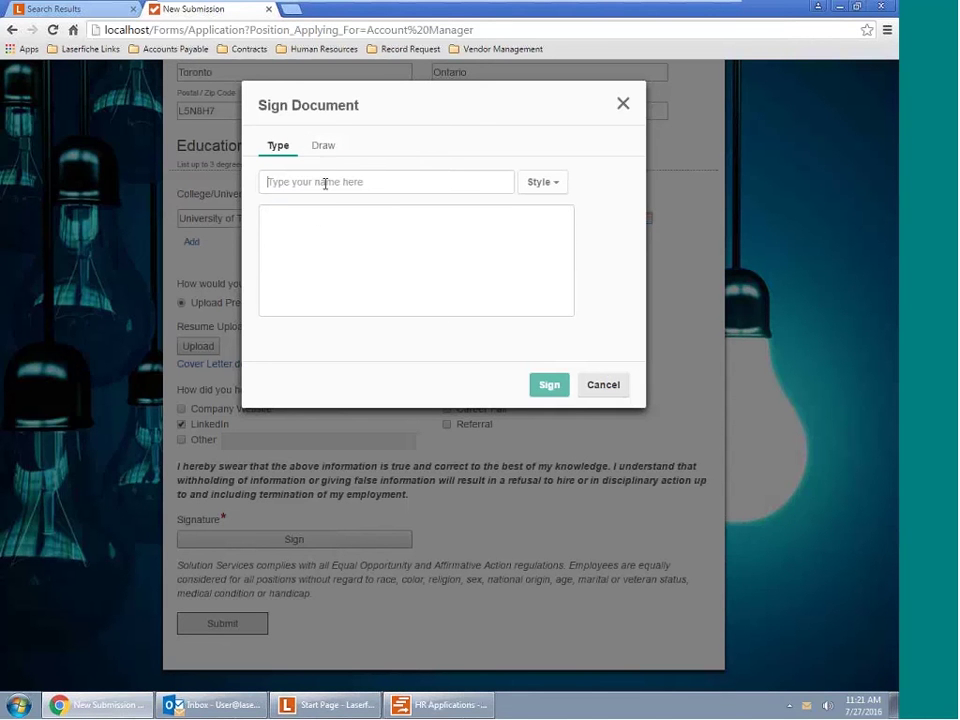
{"action": "left_click", "coordinate": [285, 185]}
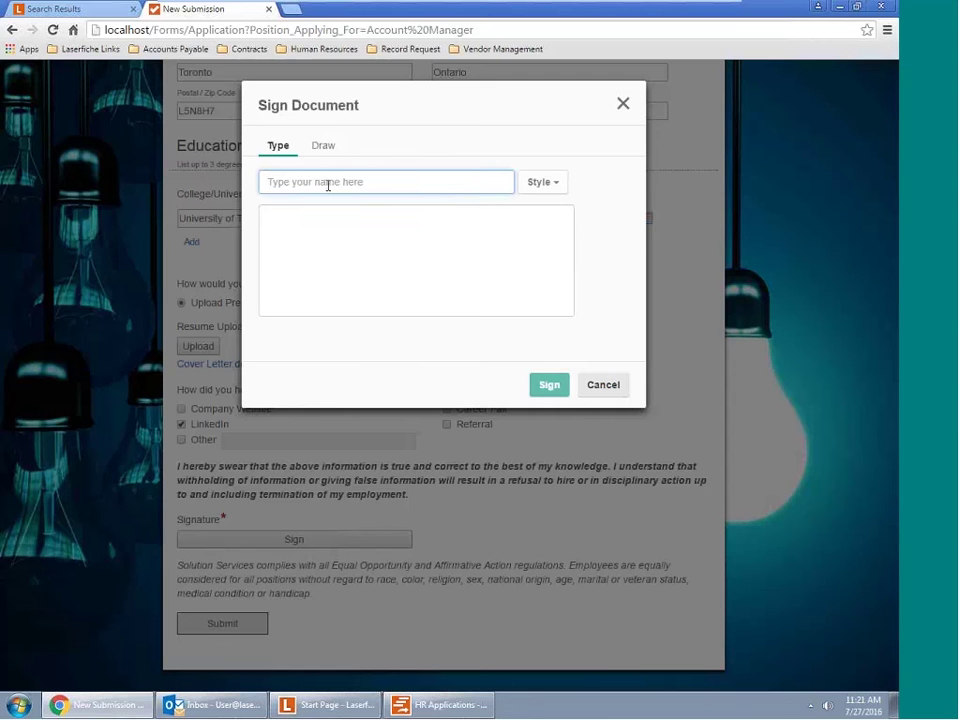
{"action": "type", "text": "Matt"}
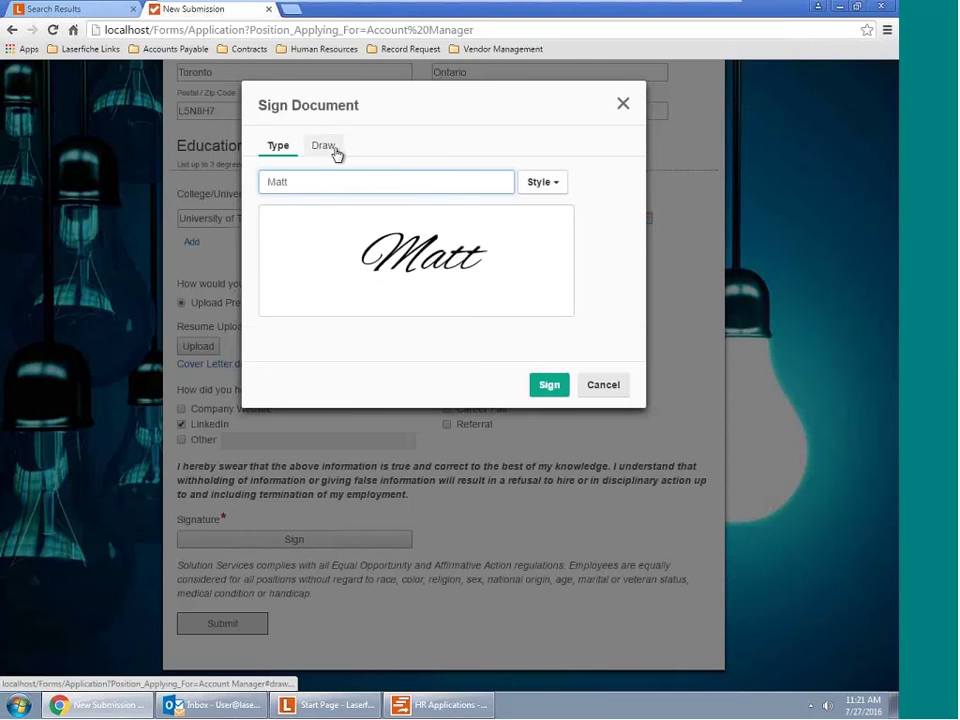
{"action": "left_click", "coordinate": [335, 148]}
{"action": "mouse_move", "coordinate": [284, 259]}
{"action": "left_mouse_down"}
{"action": "mouse_move", "coordinate": [309, 225]}
{"action": "mouse_move", "coordinate": [424, 245]}
{"action": "left_mouse_up"}
{"action": "left_click", "coordinate": [558, 342]}
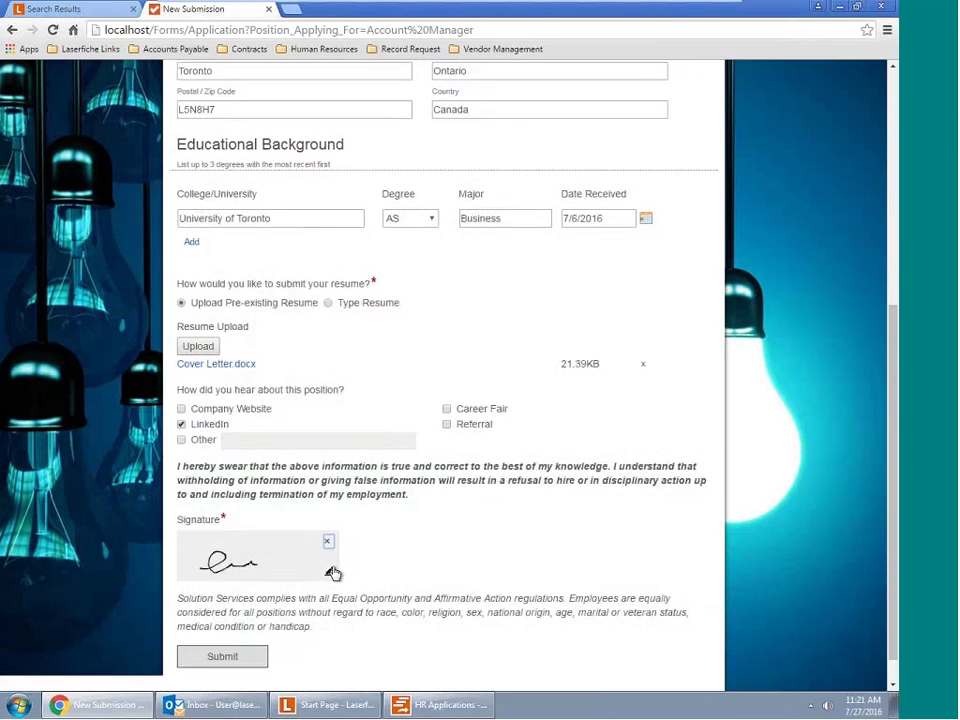
{"action": "scroll", "coordinate": [332, 574], "scroll_direction": "down", "scroll_amount": 1}
{"action": "left_click", "coordinate": [213, 626]}
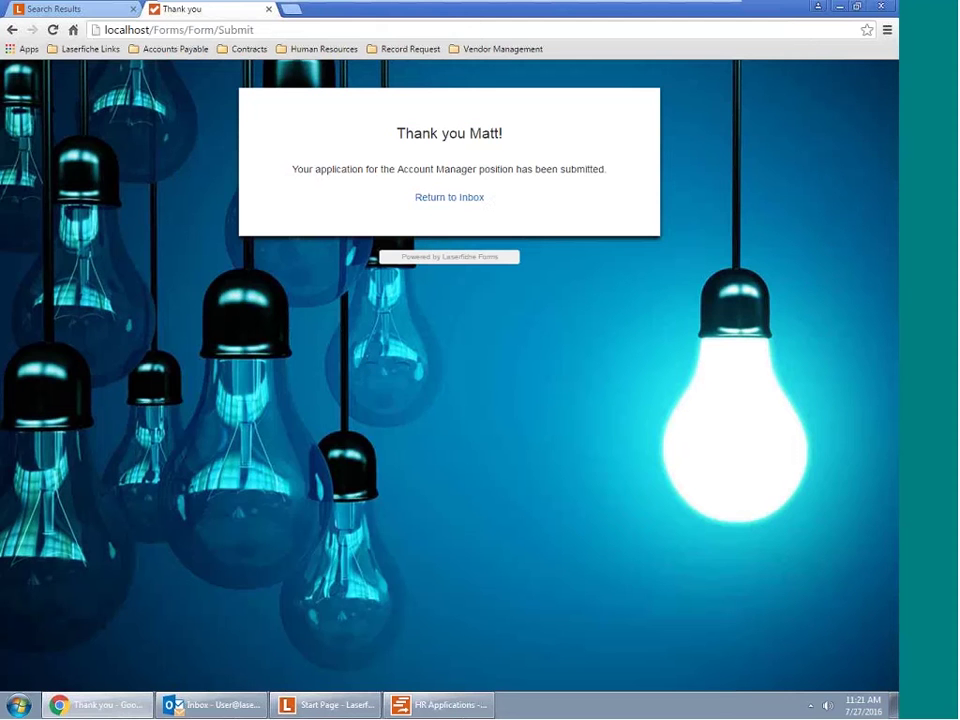
Fetch new mail, read the Forms application notification, and follow its task link into Forms
{"action": "left_click", "coordinate": [206, 705]}
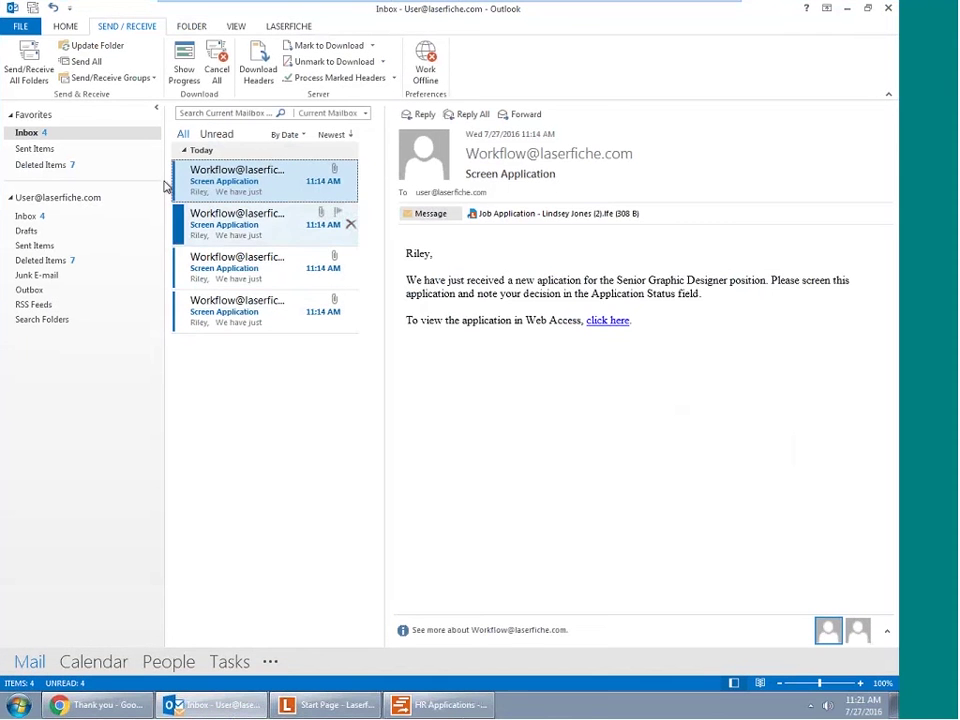
{"action": "left_click", "coordinate": [32, 68]}
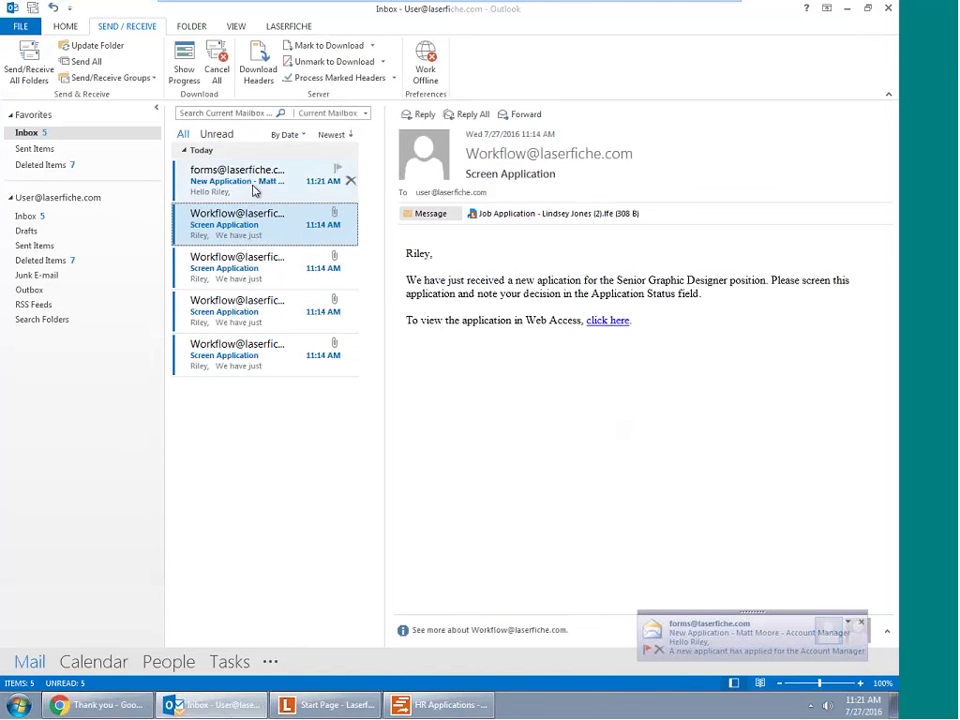
{"action": "left_click", "coordinate": [268, 195]}
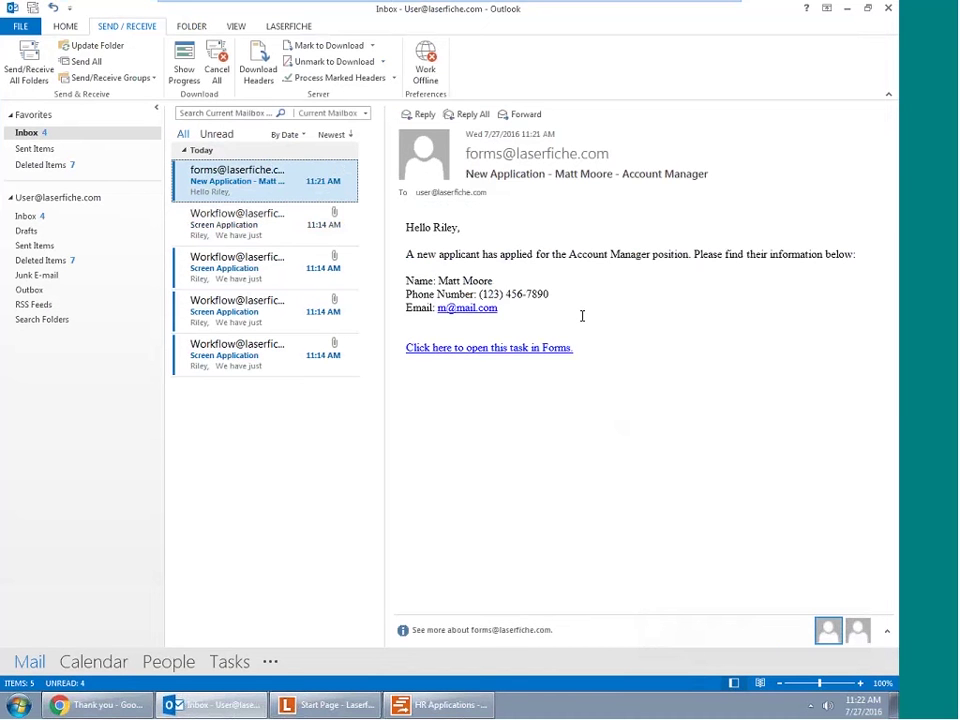
{"action": "left_click", "coordinate": [516, 347]}
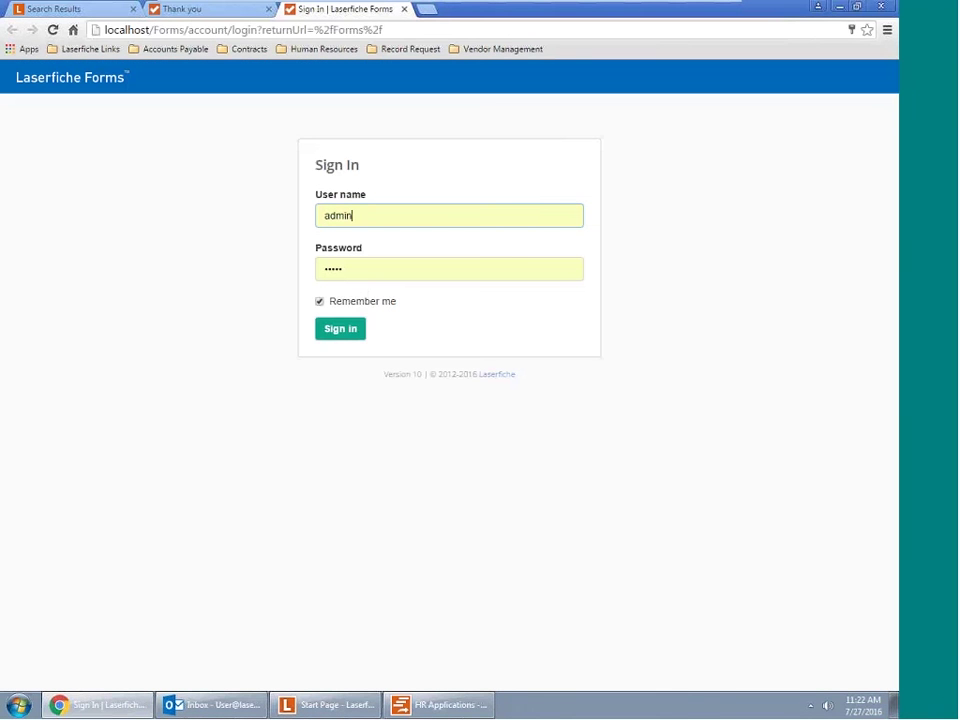
Sign in to Forms with the saved credentials, then sign out of the ADMIN account
{"action": "left_click", "coordinate": [348, 340]}
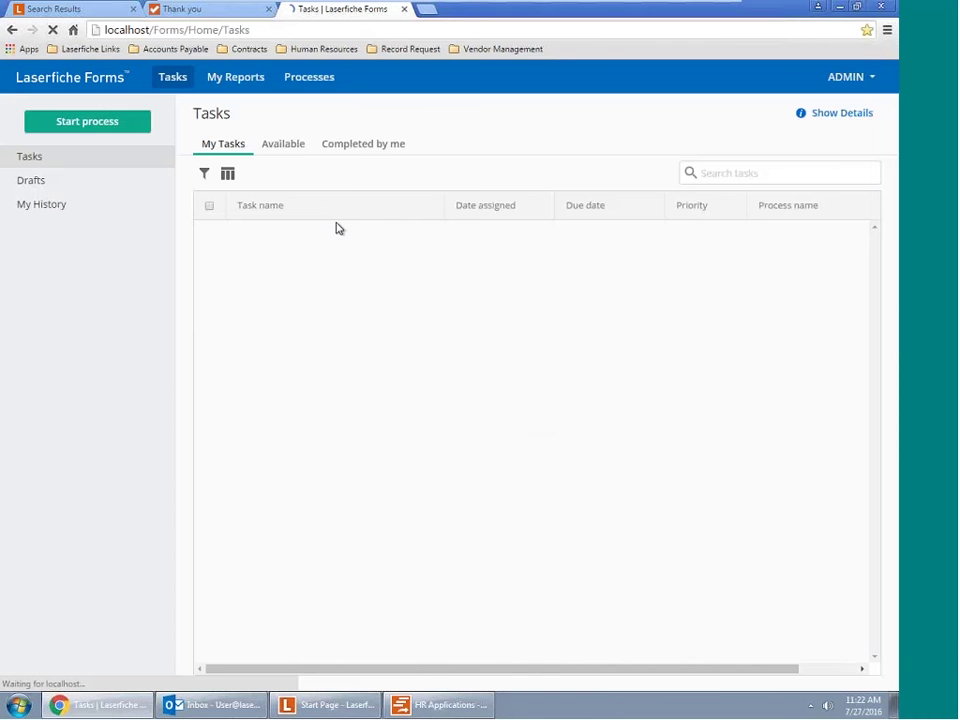
{"action": "left_click", "coordinate": [866, 80]}
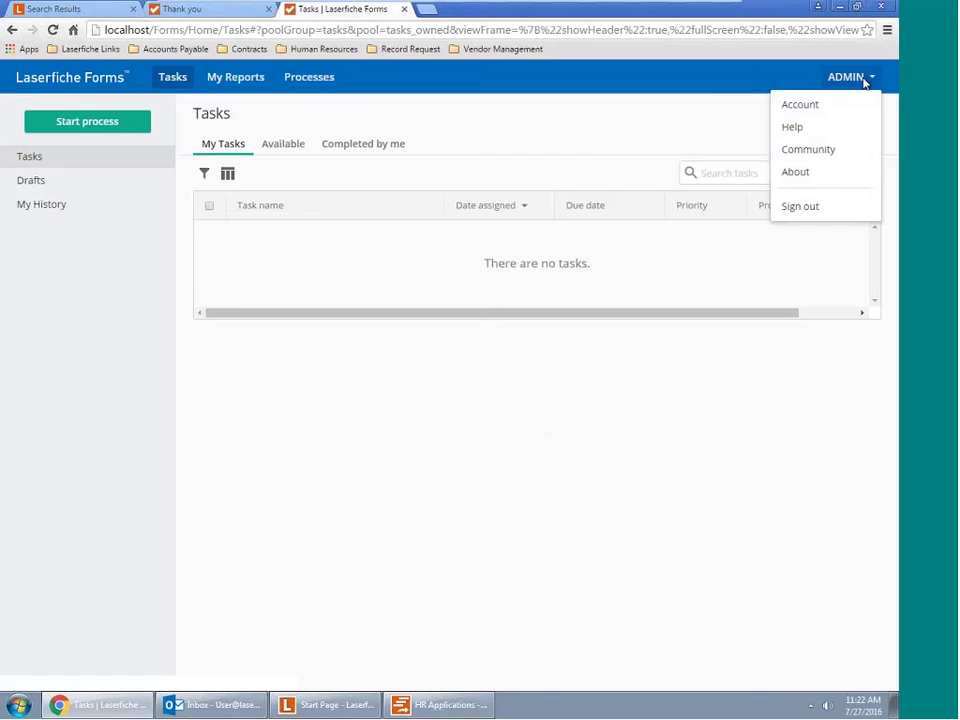
{"action": "left_click", "coordinate": [826, 206]}
Sign back in as the other saved user, entering that account's password
{"action": "double_click", "coordinate": [375, 210]}
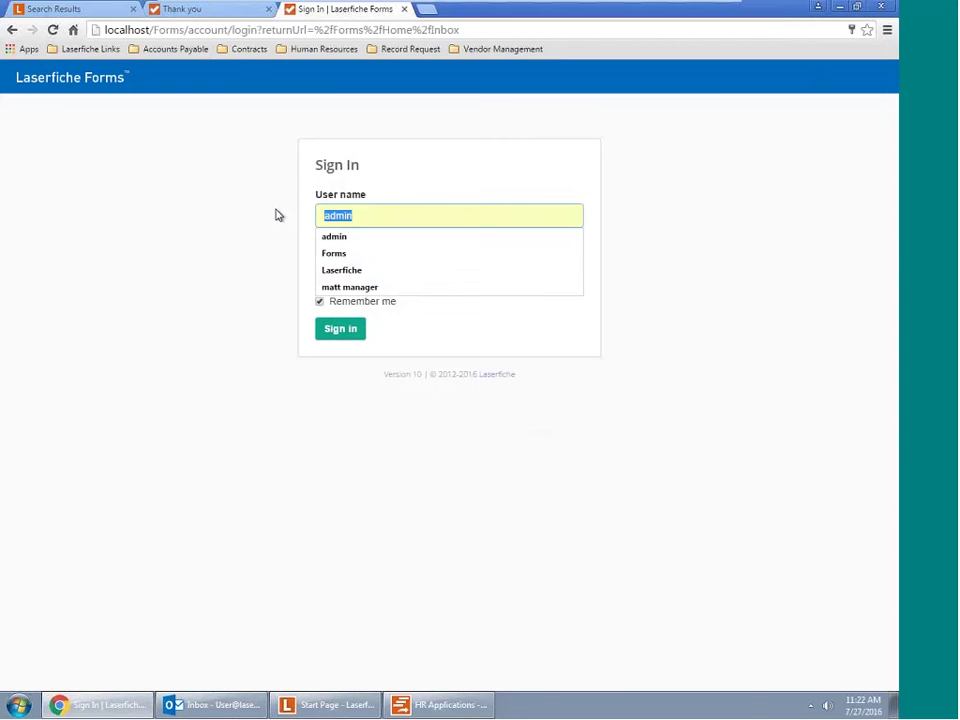
{"action": "type", "text": "l"}
{"action": "key", "text": "Down"}
{"action": "key", "text": "Return"}
{"action": "key", "text": "Tab"}
{"action": "type", "text": "a"}
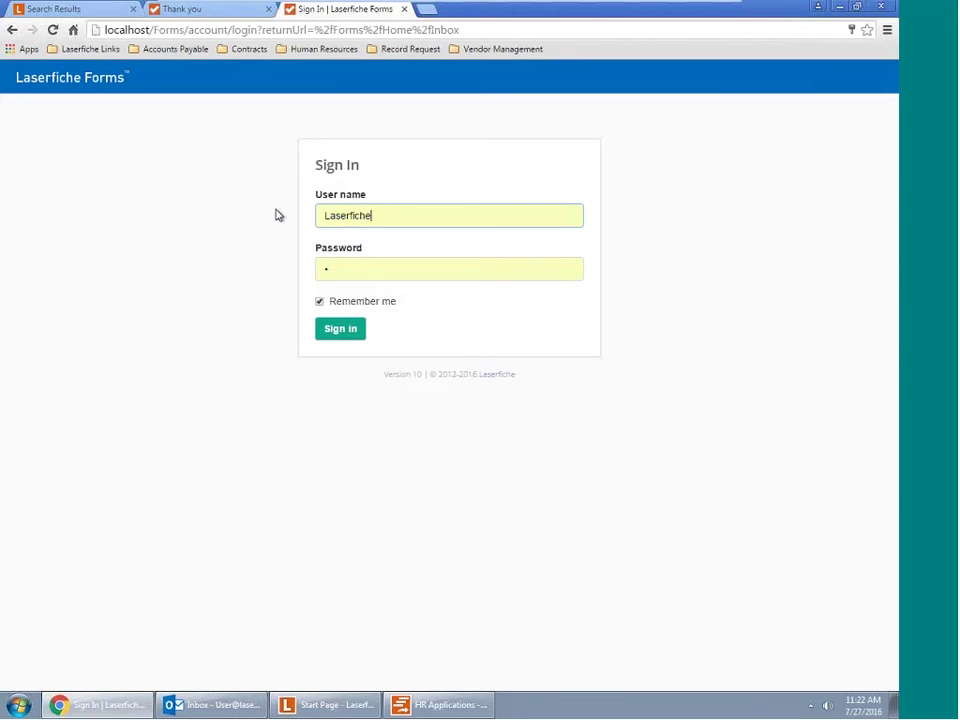
{"action": "key", "text": "Return"}
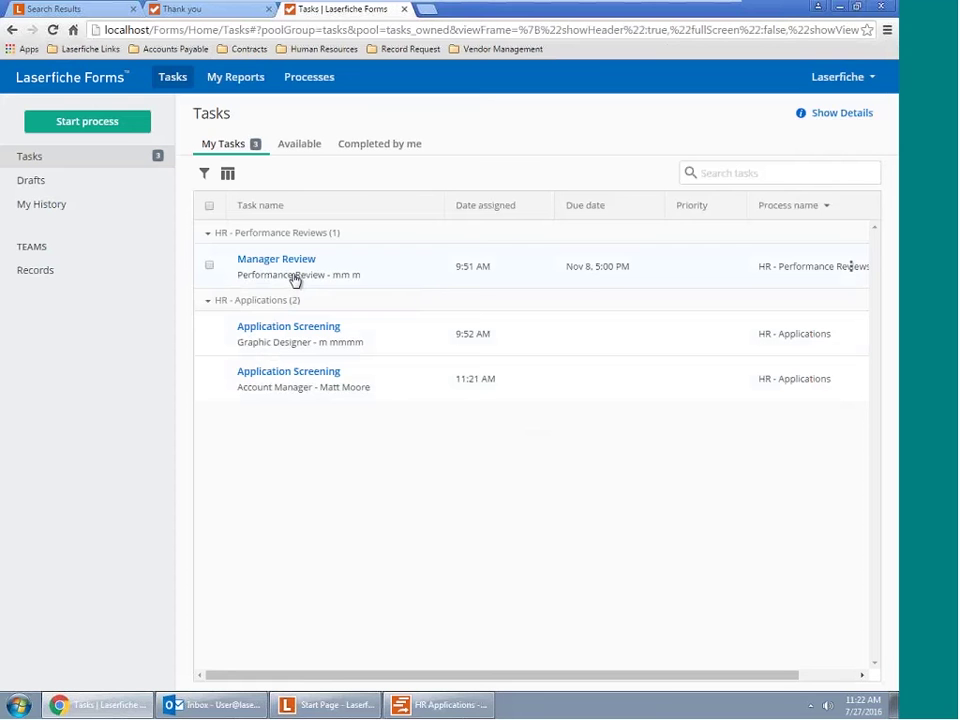
Open the Account Manager Application Screening task and review the application
{"action": "left_click", "coordinate": [297, 381]}
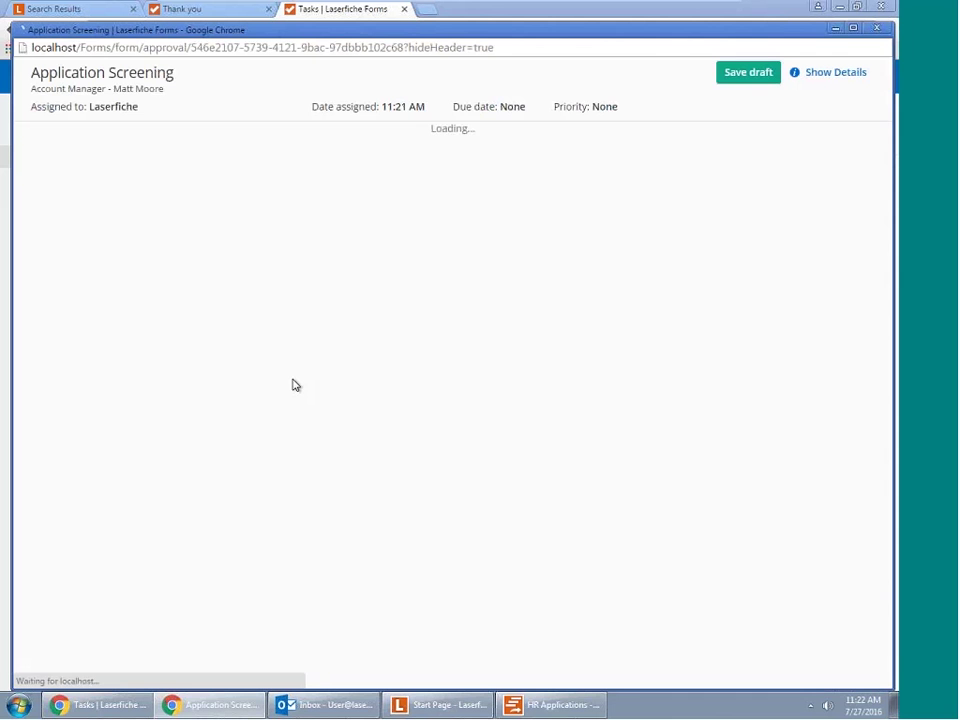
{"action": "scroll", "coordinate": [295, 385], "scroll_direction": "down", "scroll_amount": 2}
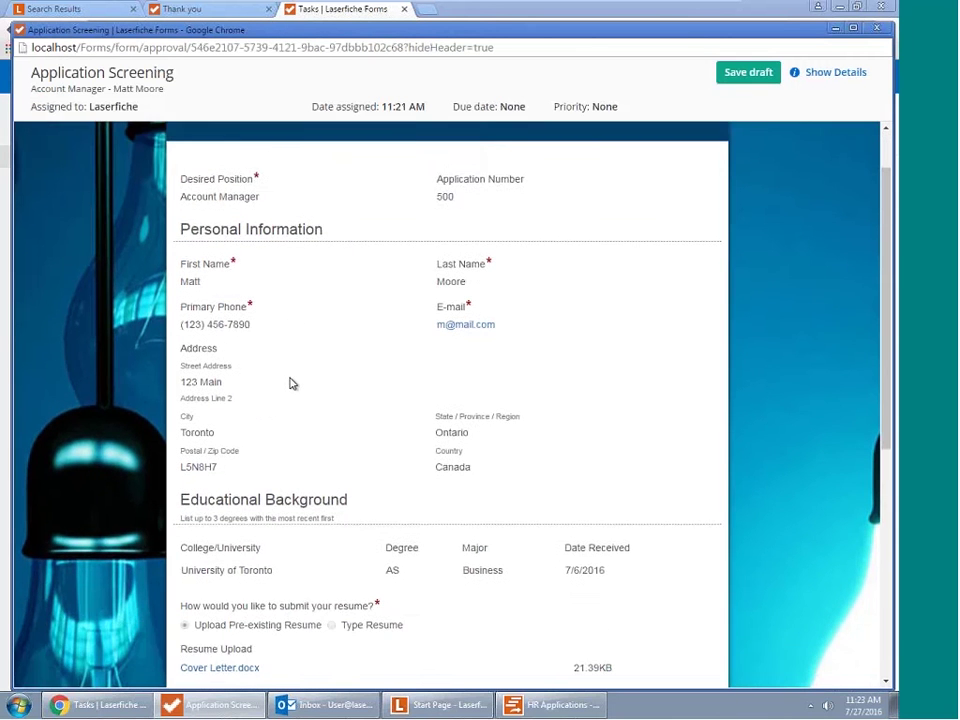
{"action": "scroll", "coordinate": [293, 386], "scroll_direction": "down", "scroll_amount": 4}
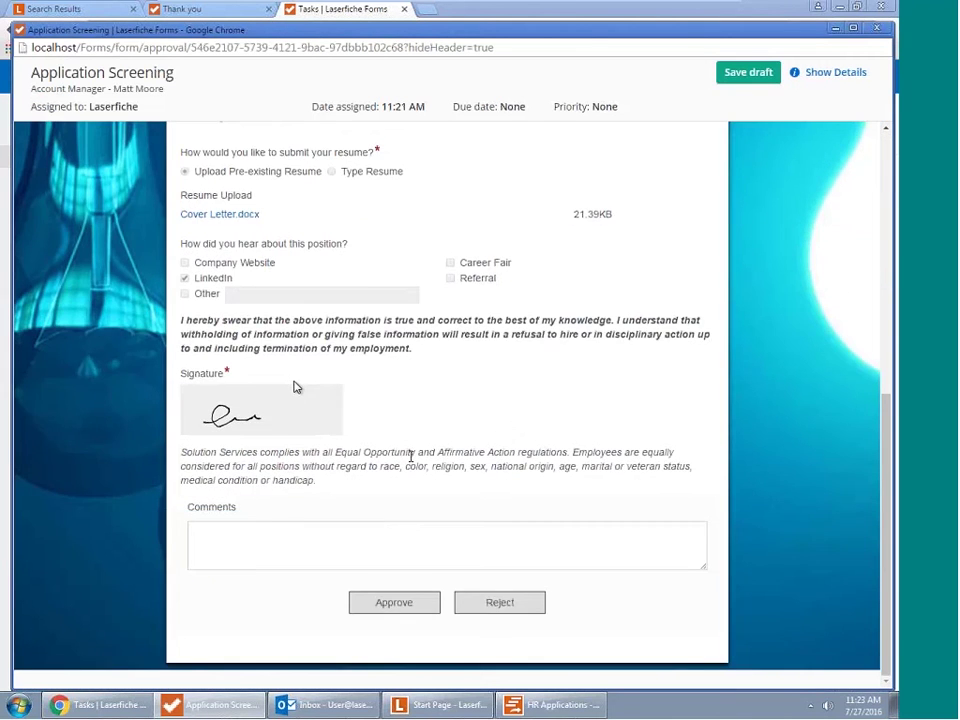
{"action": "scroll", "coordinate": [414, 462], "scroll_direction": "up", "scroll_amount": 2}
{"action": "scroll", "coordinate": [414, 462], "scroll_direction": "up", "scroll_amount": 3}
{"action": "scroll", "coordinate": [418, 467], "scroll_direction": "down", "scroll_amount": 5}
Enter the comment 'Looks Good!' and approve the screening task
{"action": "left_click", "coordinate": [420, 549]}
{"action": "mouse_move", "coordinate": [440, 705]}
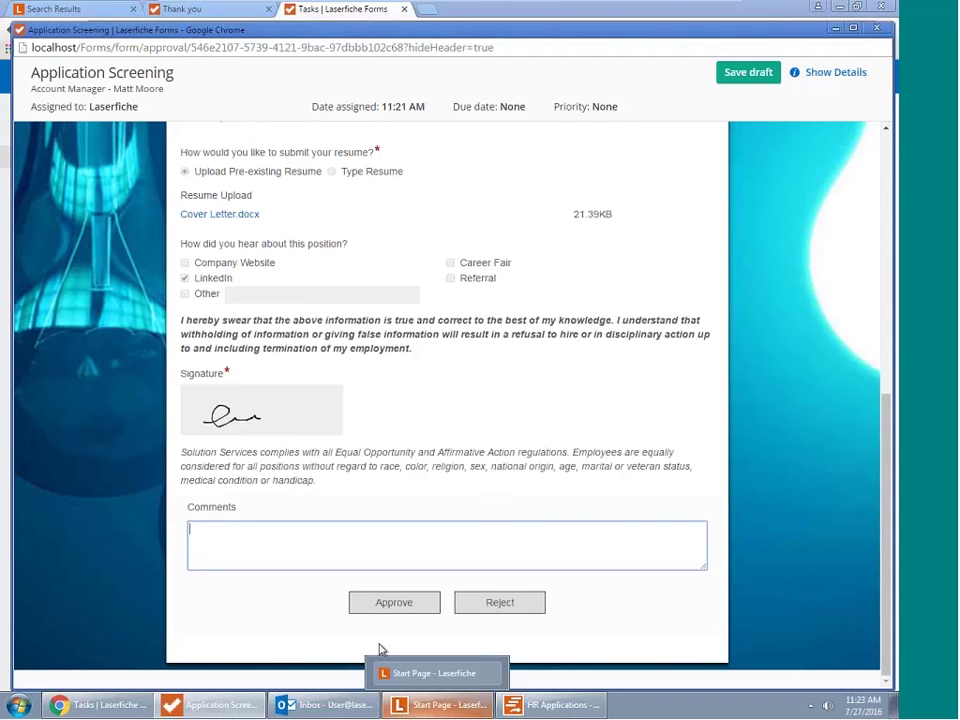
{"action": "scroll", "coordinate": [370, 500], "scroll_direction": "up", "scroll_amount": 5}
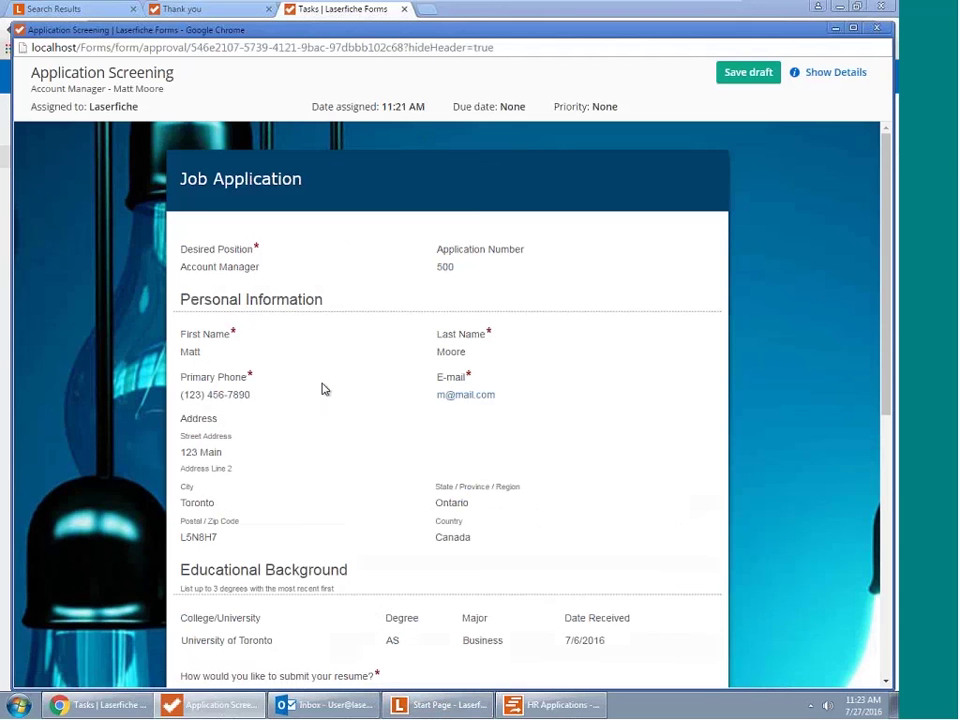
{"action": "scroll", "coordinate": [274, 452], "scroll_direction": "down", "scroll_amount": 3}
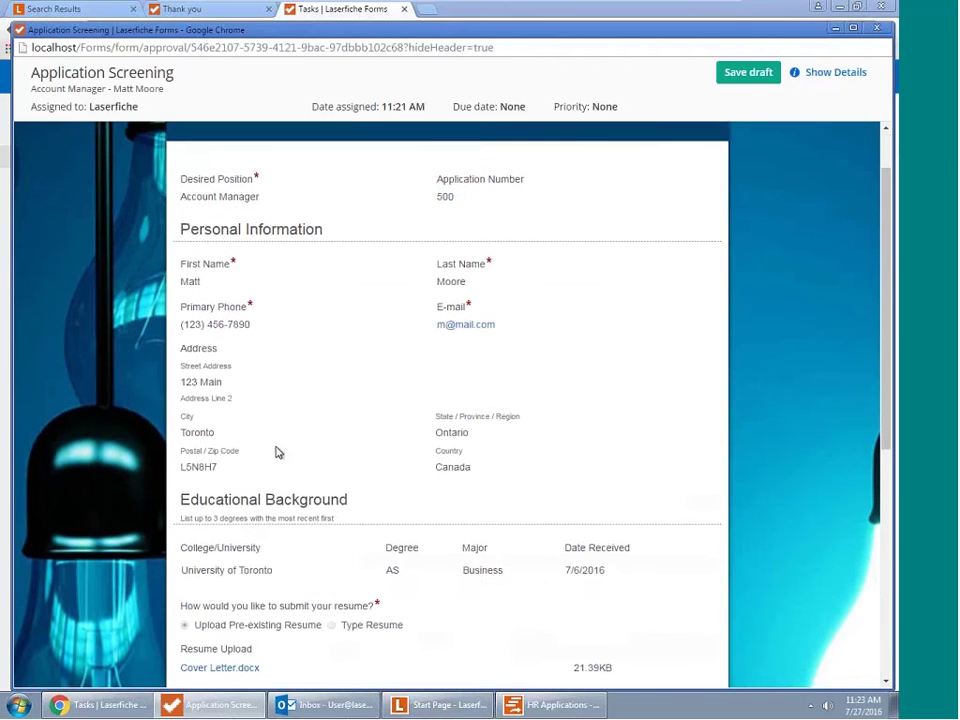
{"action": "scroll", "coordinate": [277, 452], "scroll_direction": "down", "scroll_amount": 7}
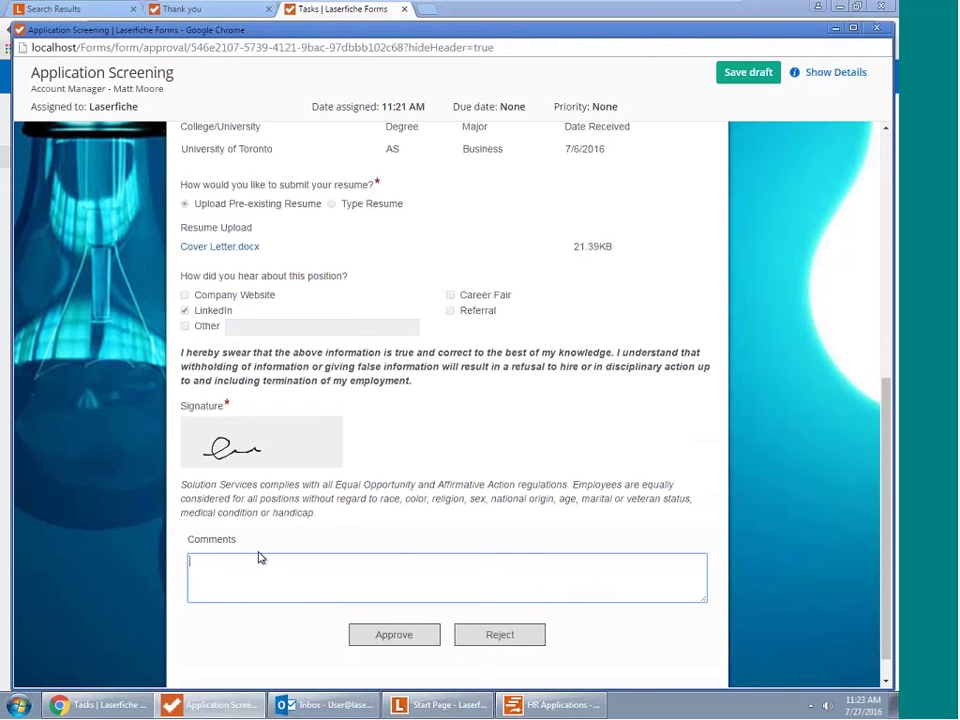
{"action": "type", "text": "Lookks Good!"}
{"action": "left_click", "coordinate": [410, 640]}
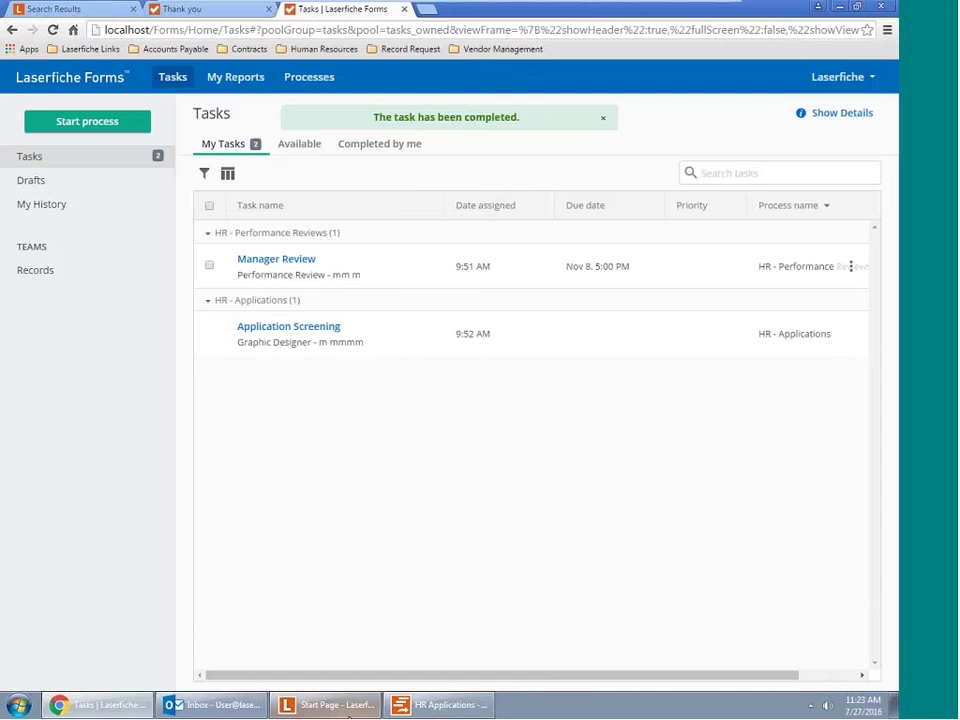
Fetch new mail in Outlook and open the Workflow 'New Application - Account Manager' email
{"action": "left_click", "coordinate": [246, 704]}
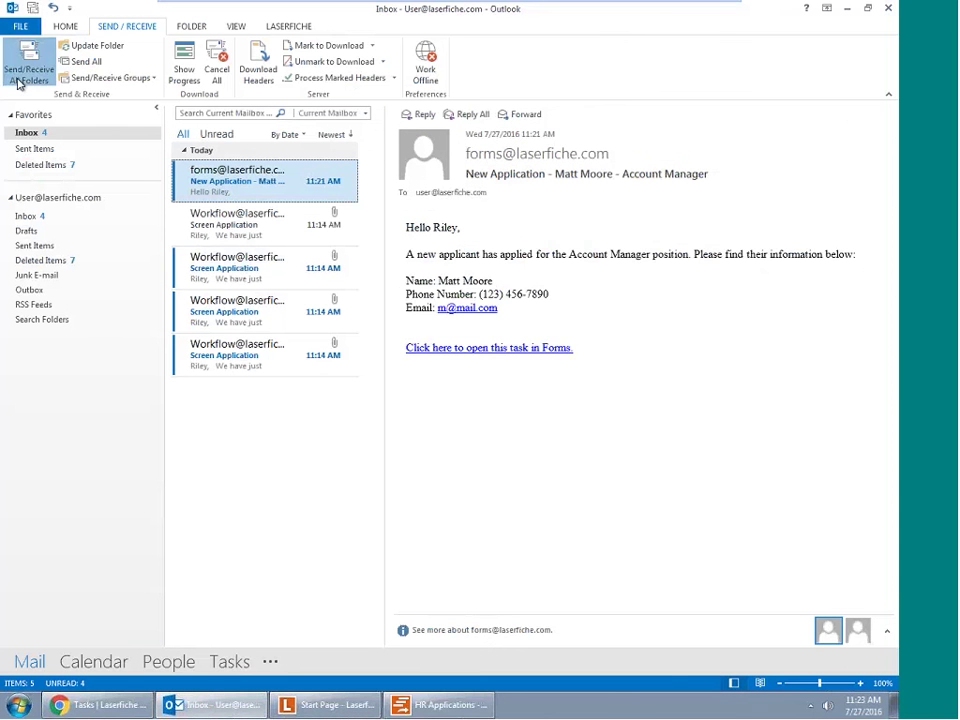
{"action": "left_click", "coordinate": [27, 78]}
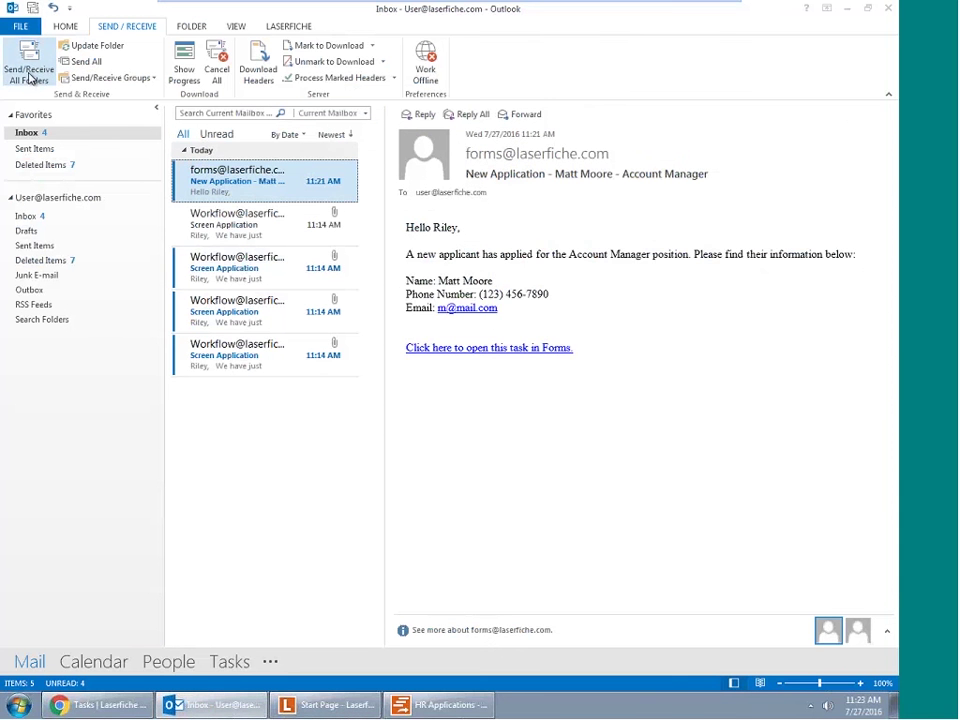
{"action": "left_click", "coordinate": [28, 66]}
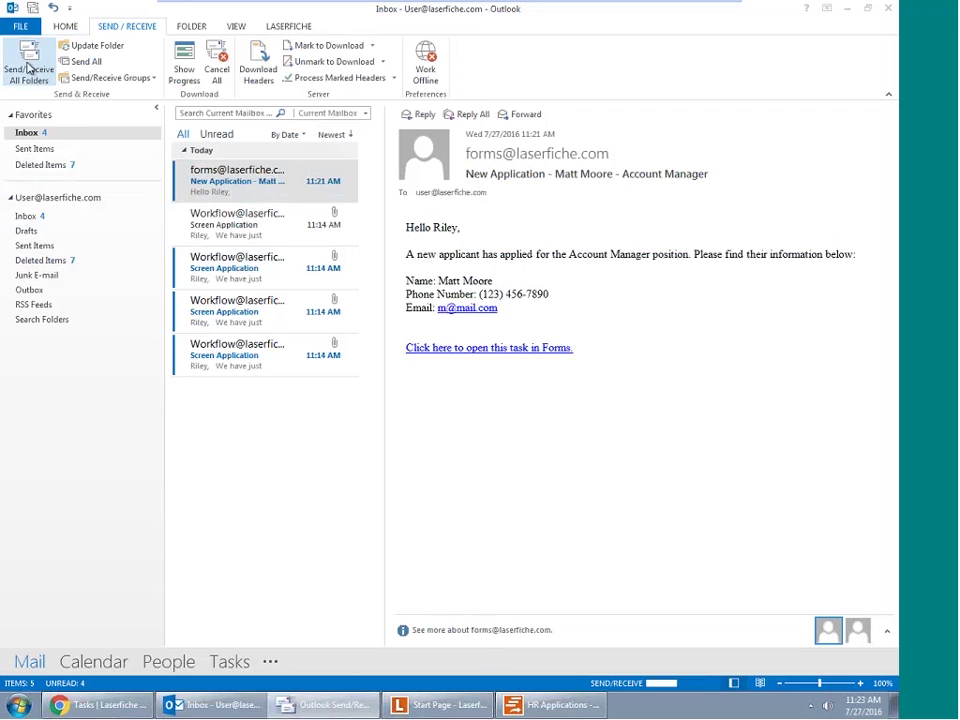
{"action": "left_click", "coordinate": [207, 178]}
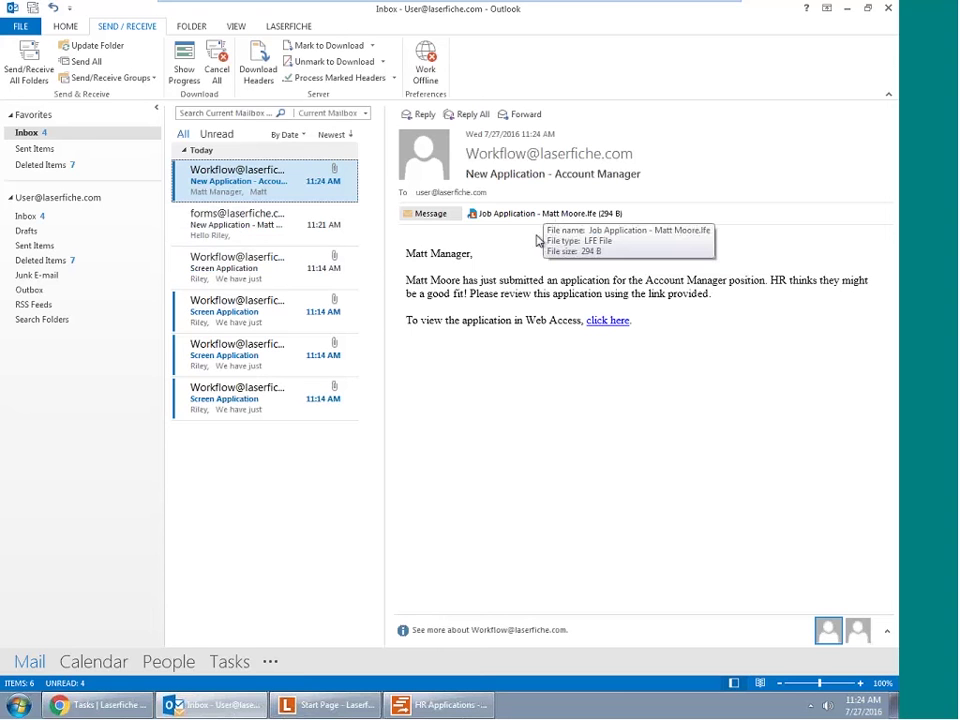
Follow the email's Web Access link and sign in with the hiring manager's user name
{"action": "left_click", "coordinate": [609, 322]}
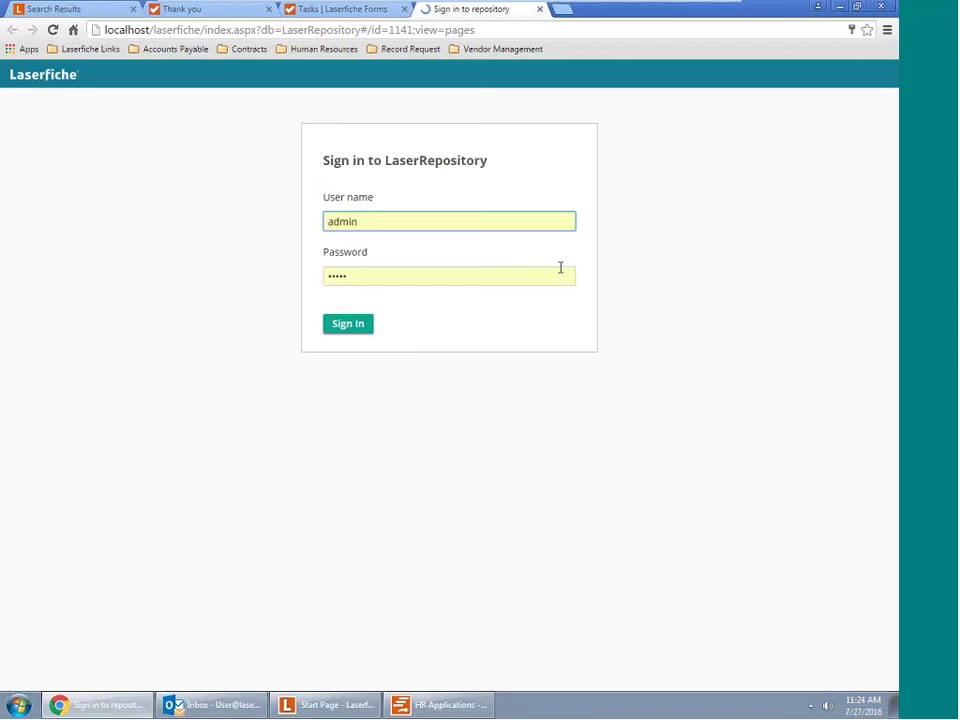
{"action": "double_click", "coordinate": [345, 224]}
{"action": "type", "text": "M"}
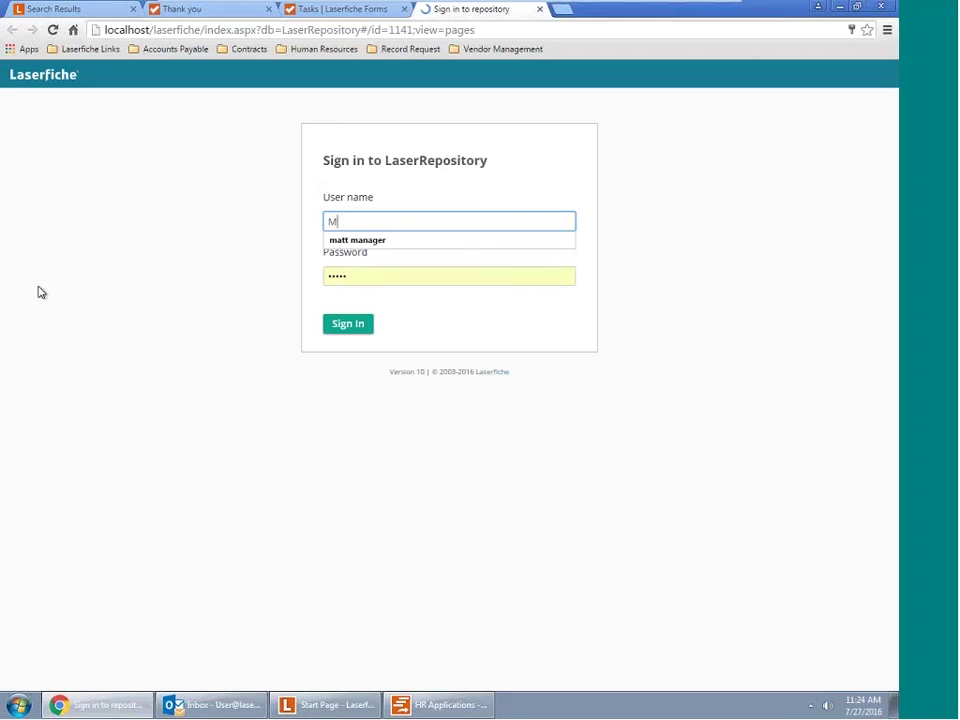
{"action": "type", "text": "att"}
{"action": "key", "text": "Down"}
{"action": "key", "text": "Return"}
{"action": "key", "text": "Return"}
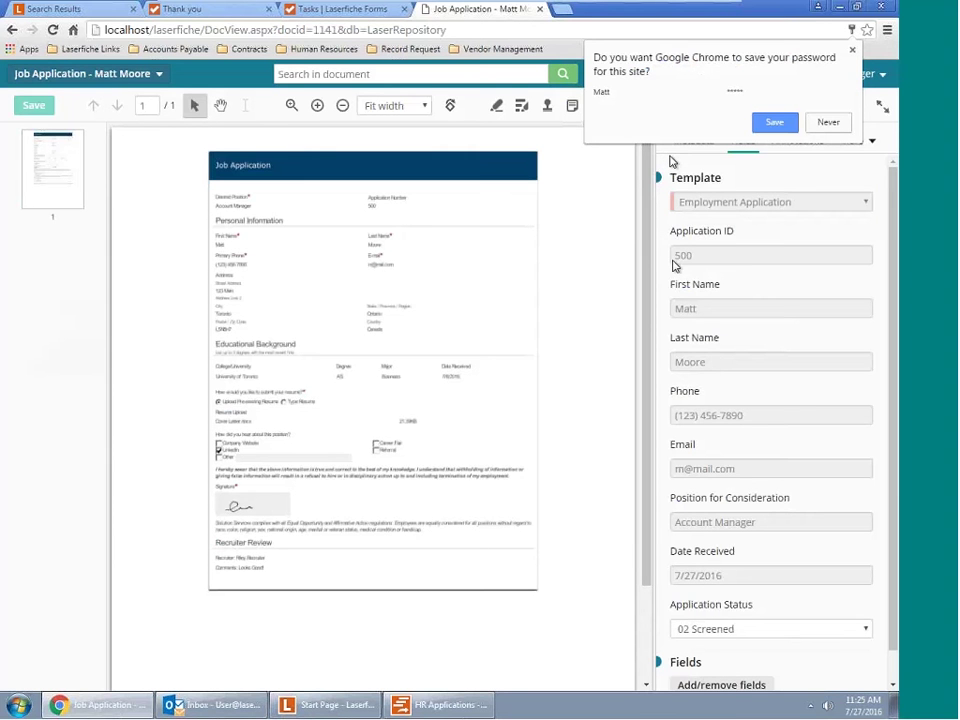
Let the browser save the password, zoom the application to 33%, and view its process progress
{"action": "left_click", "coordinate": [789, 122]}
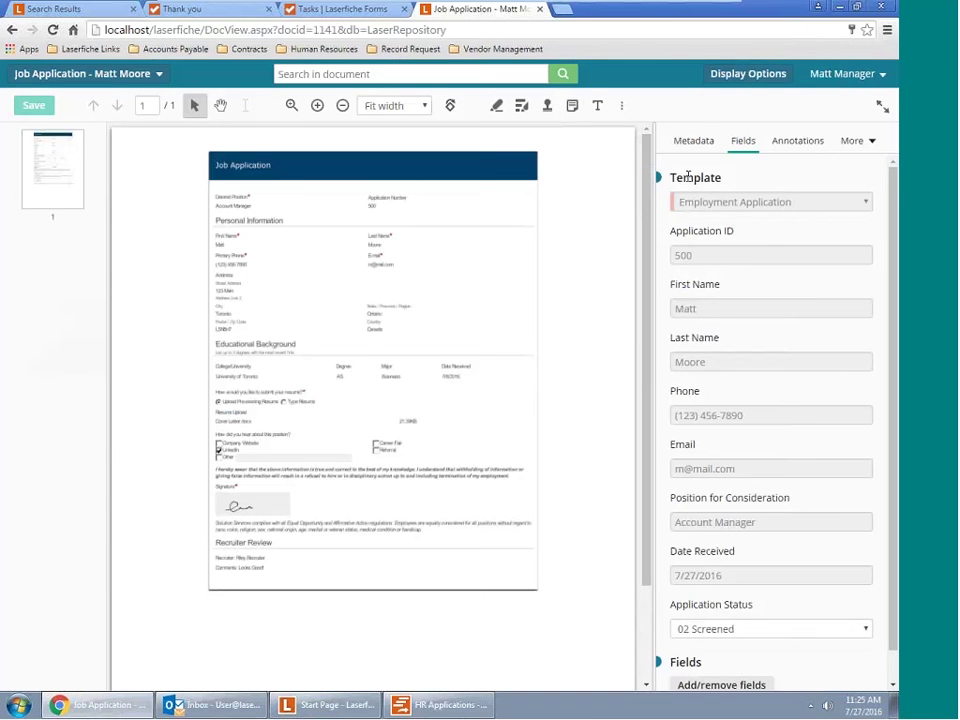
{"action": "scroll", "coordinate": [700, 530], "scroll_direction": "down", "scroll_amount": 1}
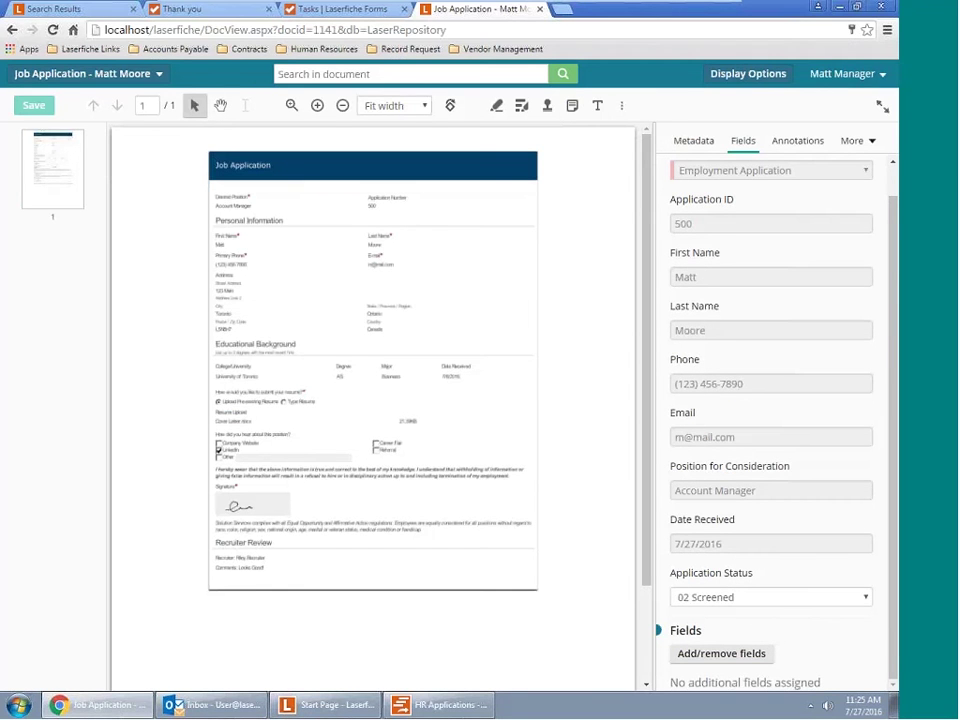
{"action": "left_click", "coordinate": [317, 105]}
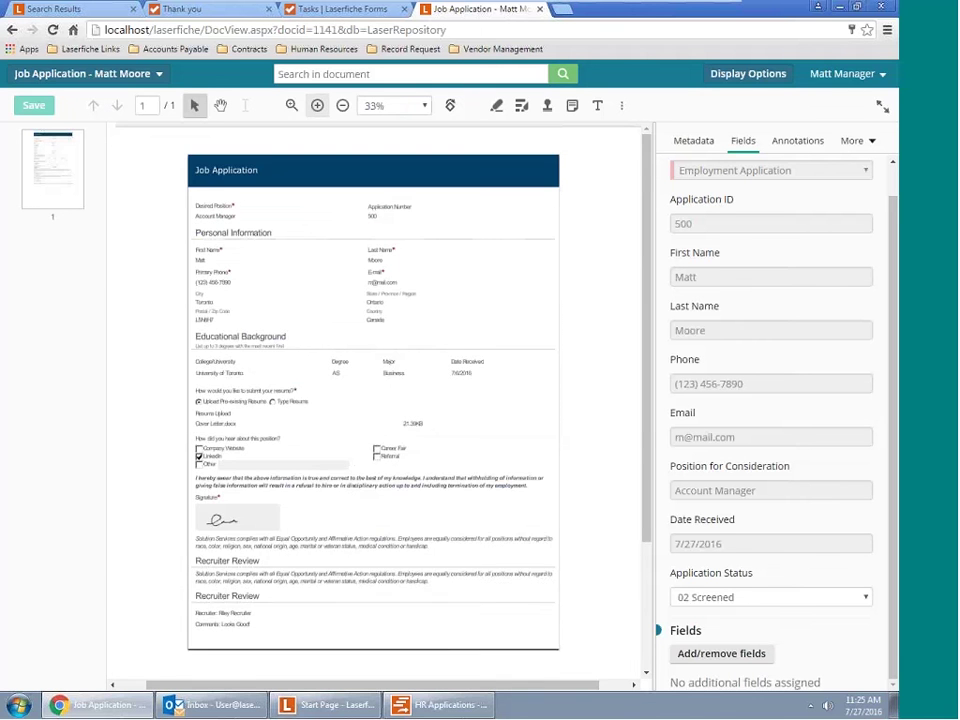
{"action": "scroll", "coordinate": [484, 489], "scroll_direction": "down", "scroll_amount": 1}
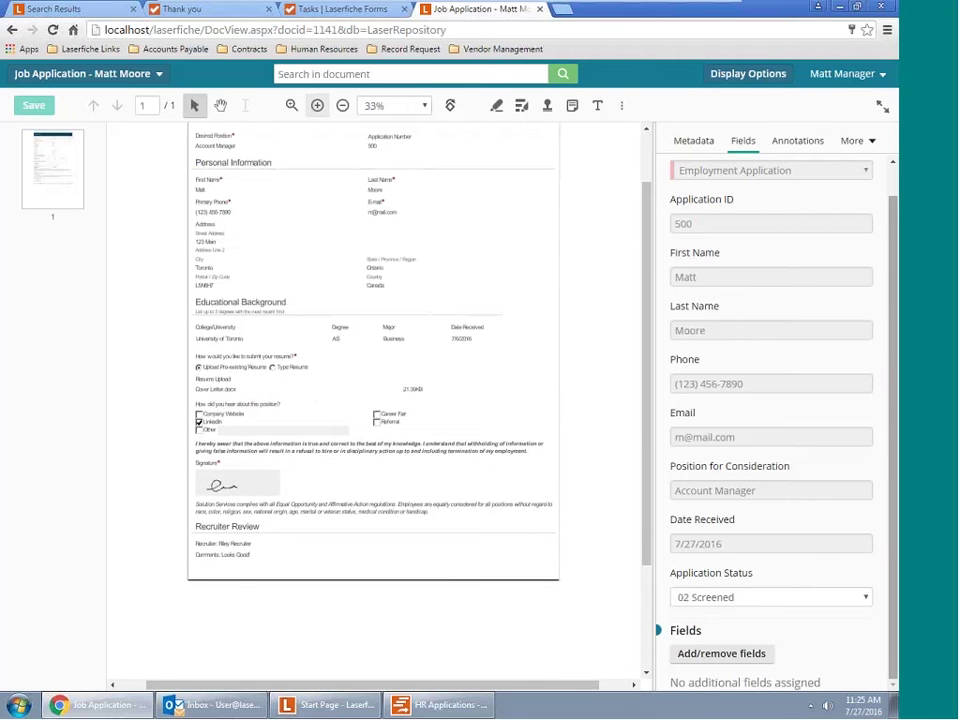
{"action": "left_click", "coordinate": [855, 140]}
{"action": "left_click", "coordinate": [845, 179]}
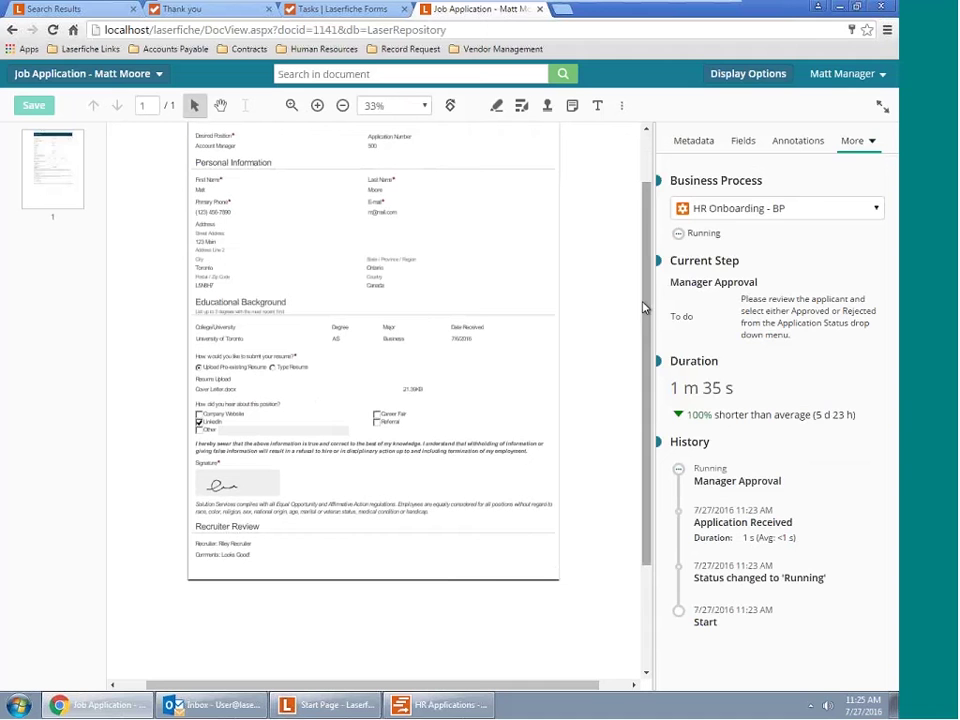
Set Application Status to 05 Hired in the Fields panel and save the document
{"action": "left_click", "coordinate": [705, 143]}
{"action": "left_click", "coordinate": [741, 143]}
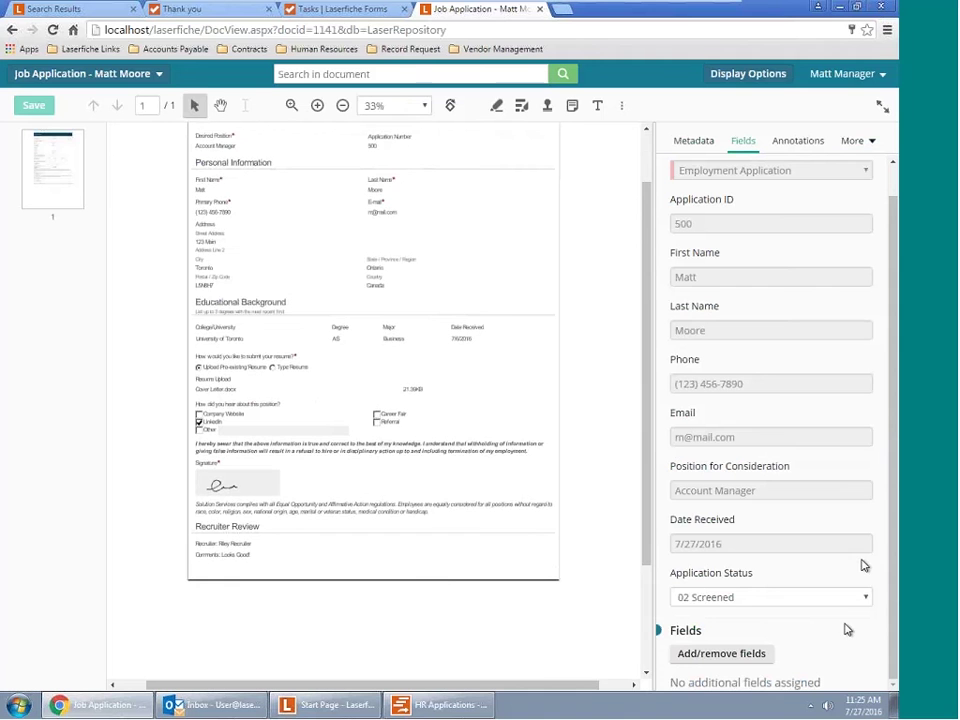
{"action": "left_click", "coordinate": [849, 600]}
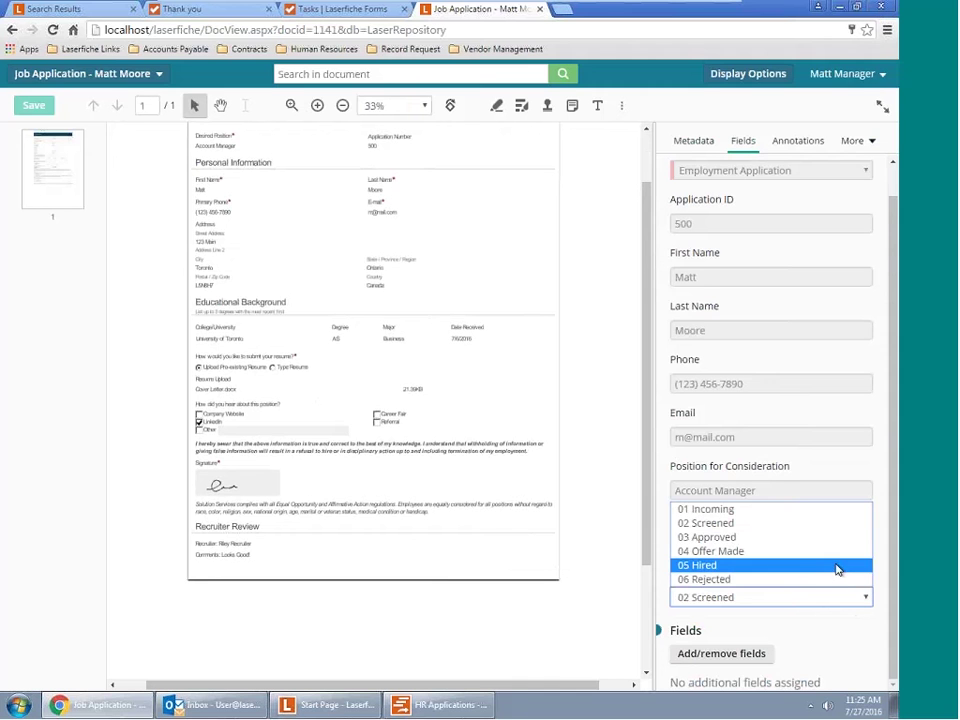
{"action": "key", "text": "Escape"}
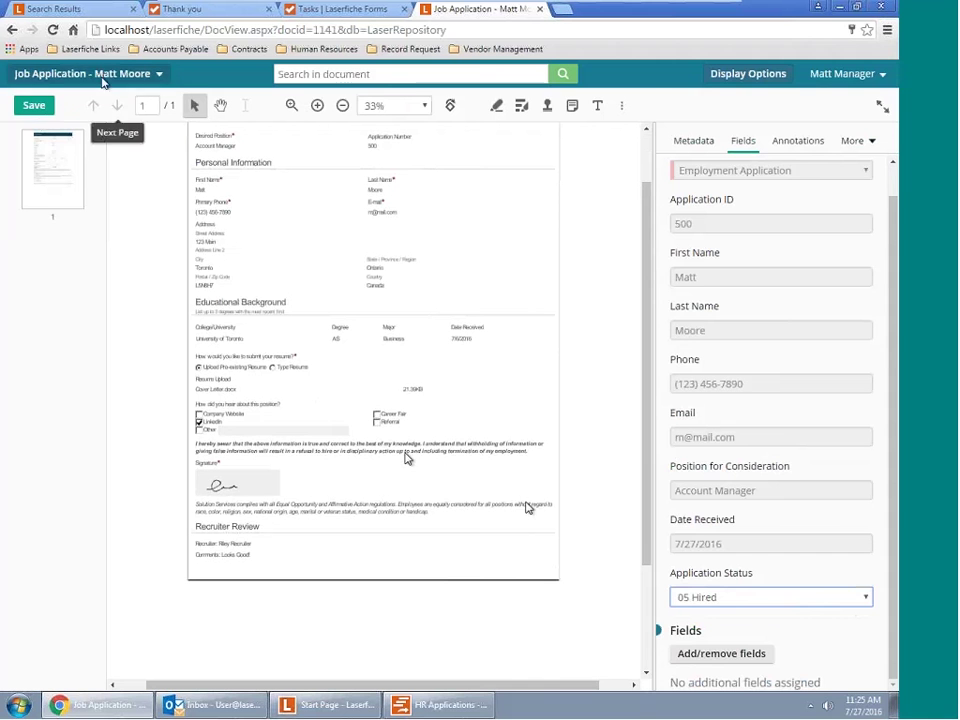
{"action": "left_click", "coordinate": [41, 105]}
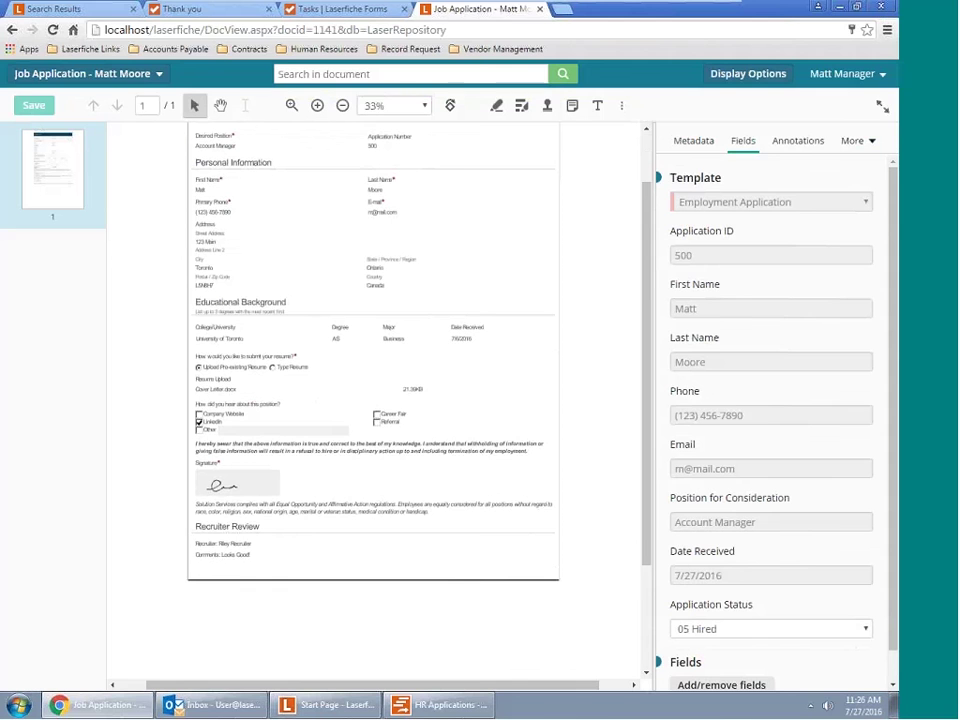
{"action": "left_click", "coordinate": [219, 708]}
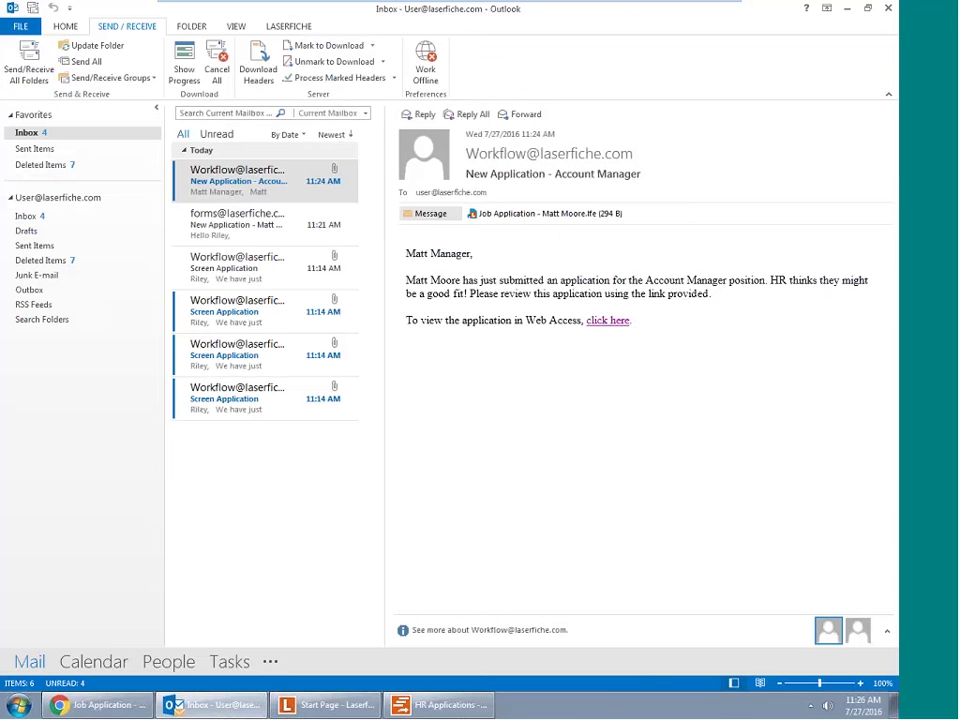
Fetch new mail and open the Solution Services Account Manager job offer email with its PDF letter
{"action": "left_click", "coordinate": [41, 84]}
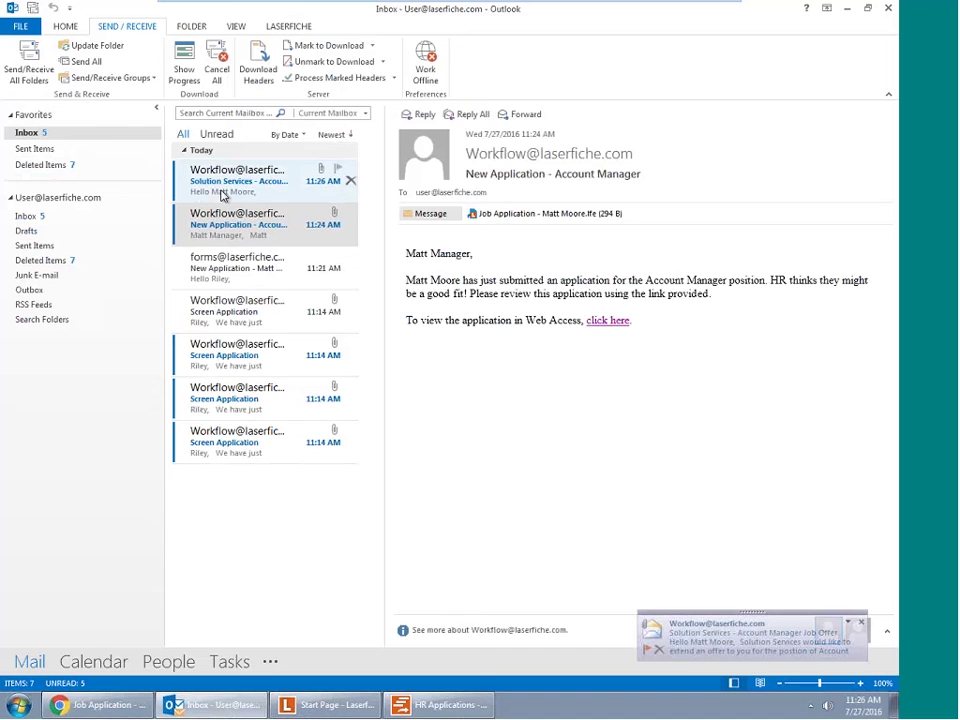
{"action": "left_click", "coordinate": [222, 195]}
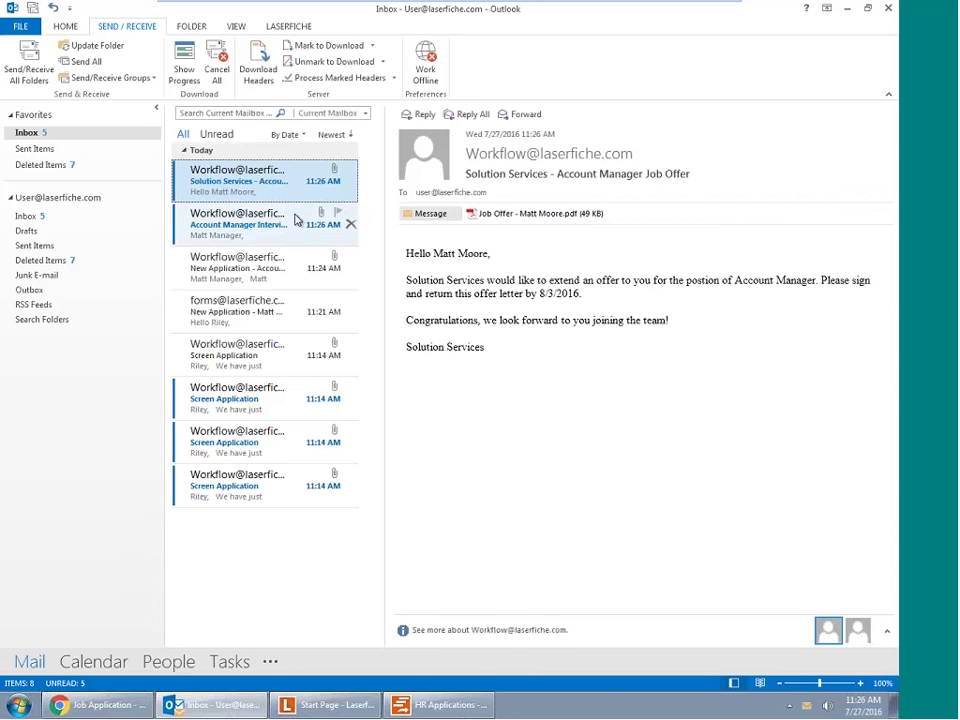
{"action": "left_click", "coordinate": [29, 60]}
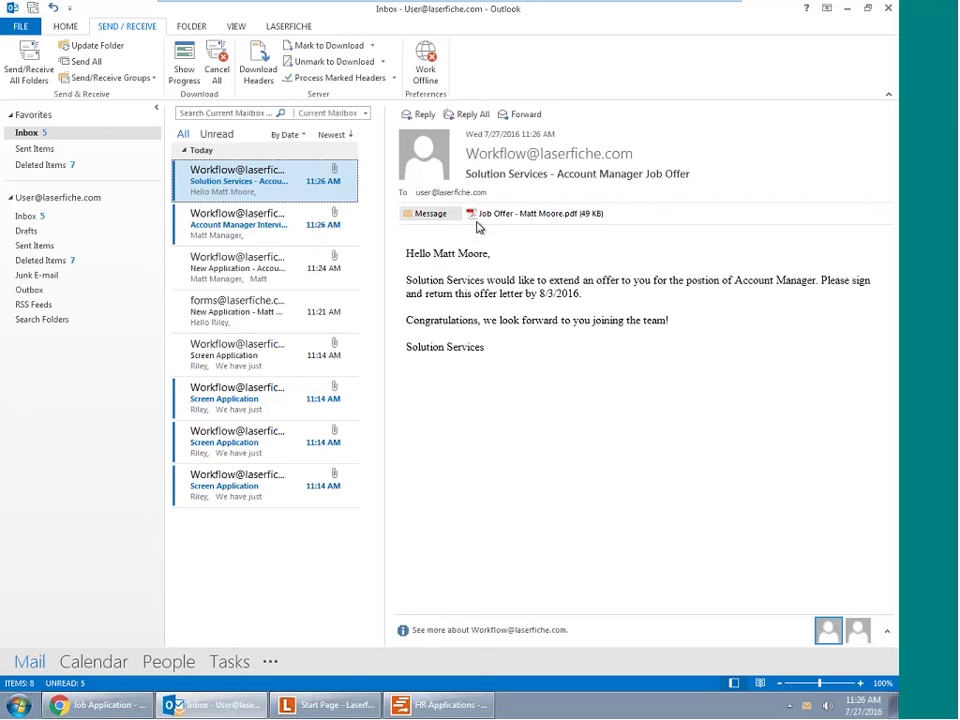
{"action": "left_click", "coordinate": [27, 76]}
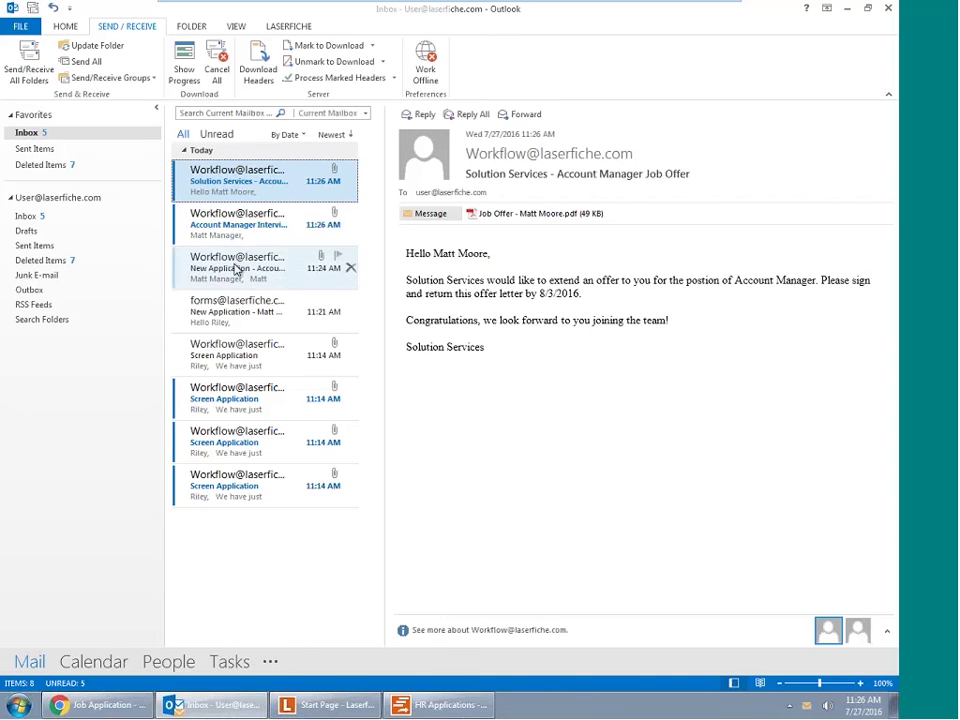
{"action": "left_click", "coordinate": [135, 707]}
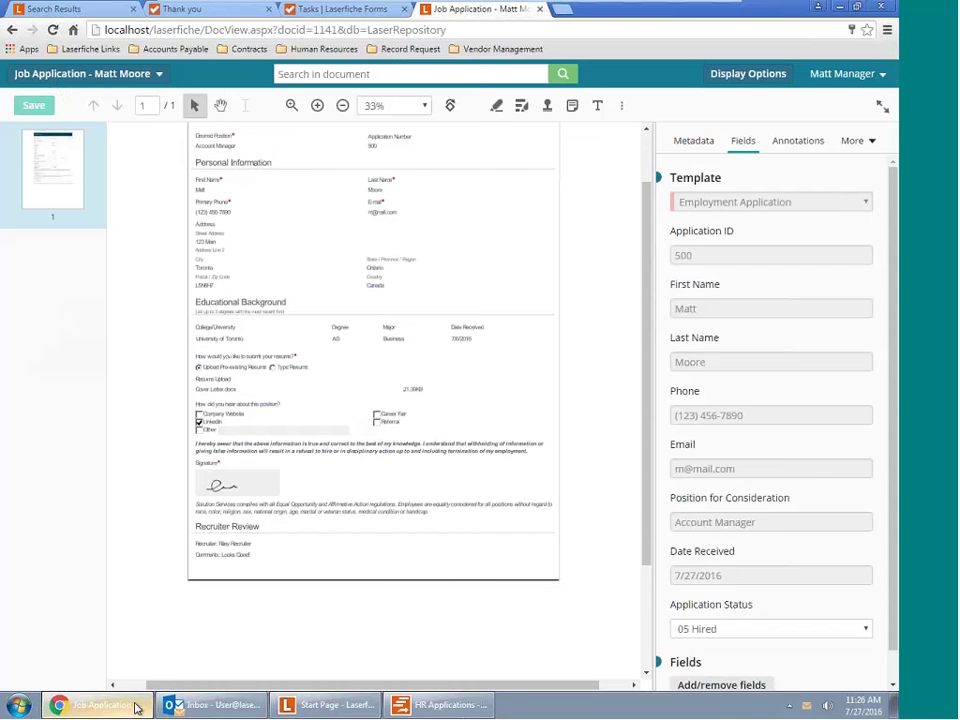
Switch from search results to the folder tree and open Human Resources > Employee Files
{"action": "left_click", "coordinate": [70, 11]}
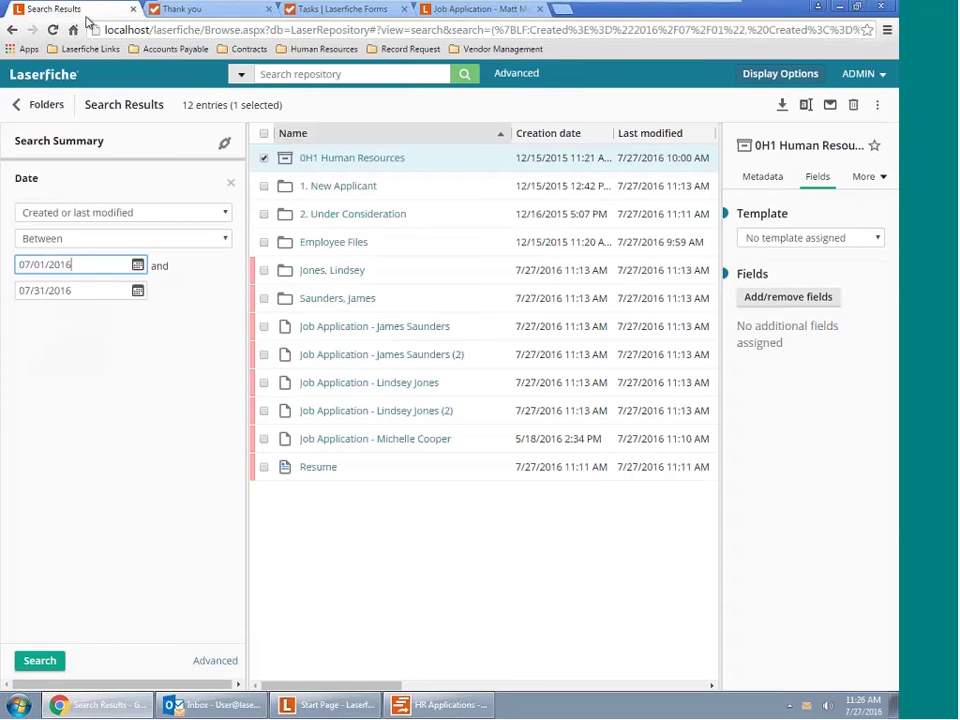
{"action": "left_click", "coordinate": [42, 107]}
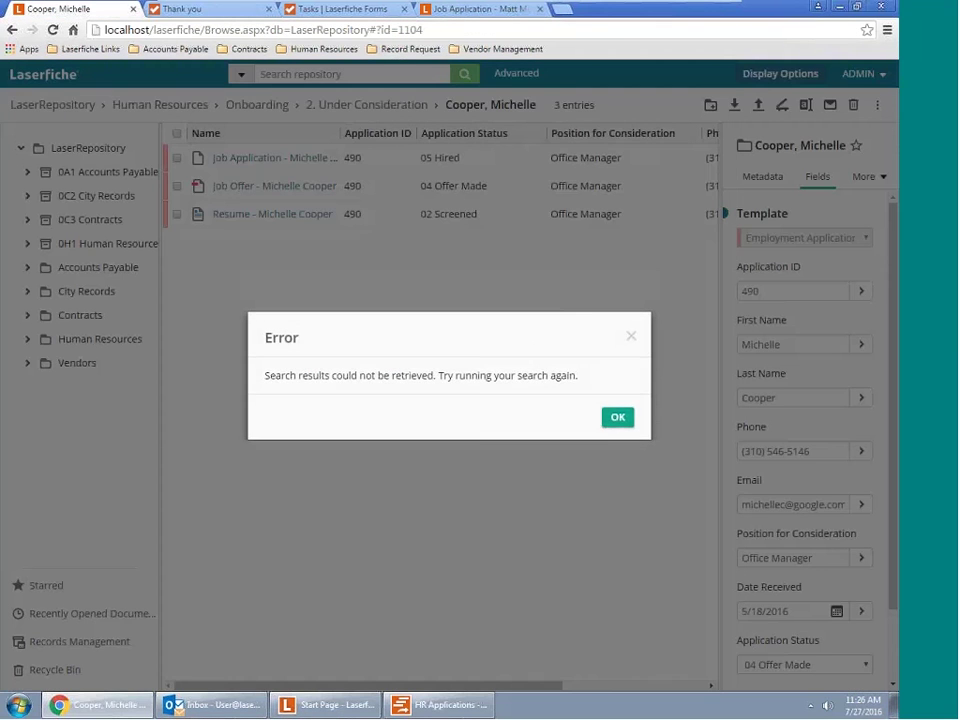
{"action": "left_click", "coordinate": [615, 419]}
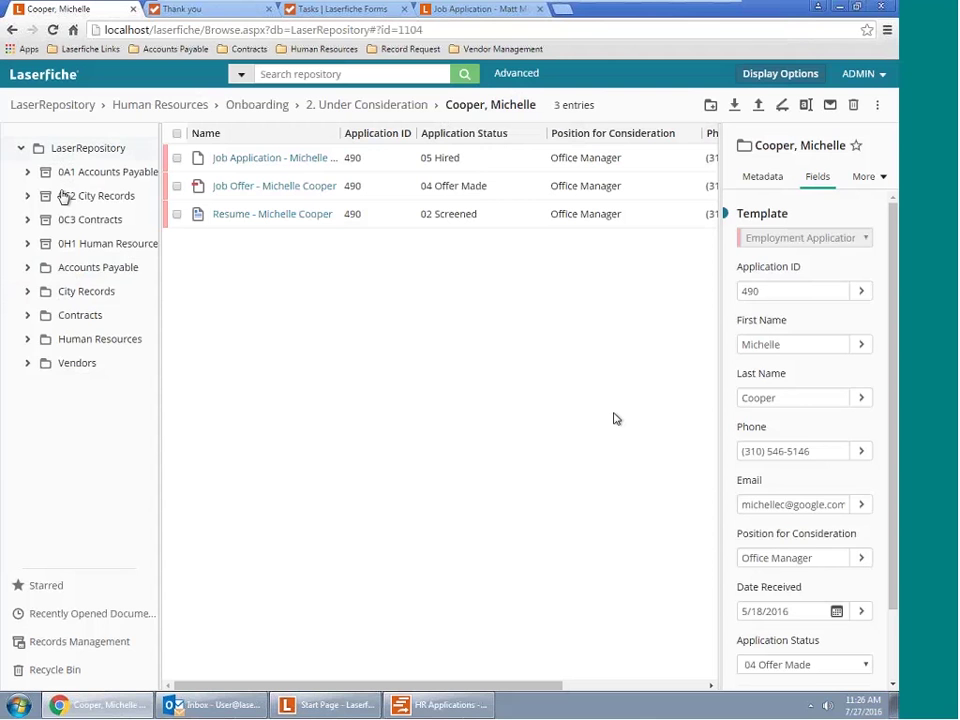
{"action": "left_click", "coordinate": [86, 339]}
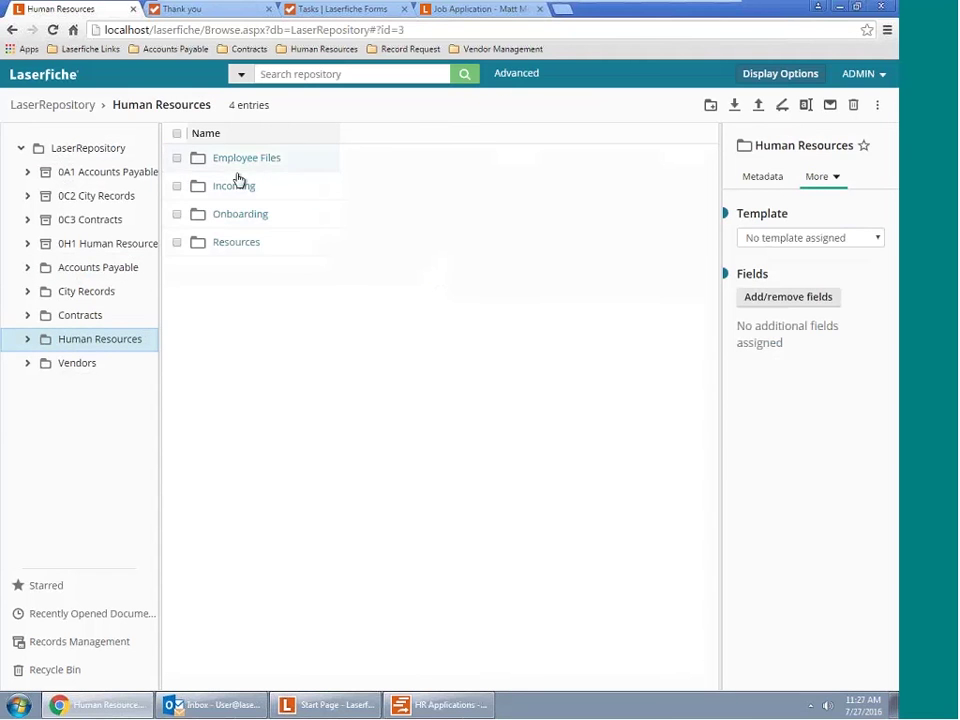
{"action": "left_click", "coordinate": [240, 160]}
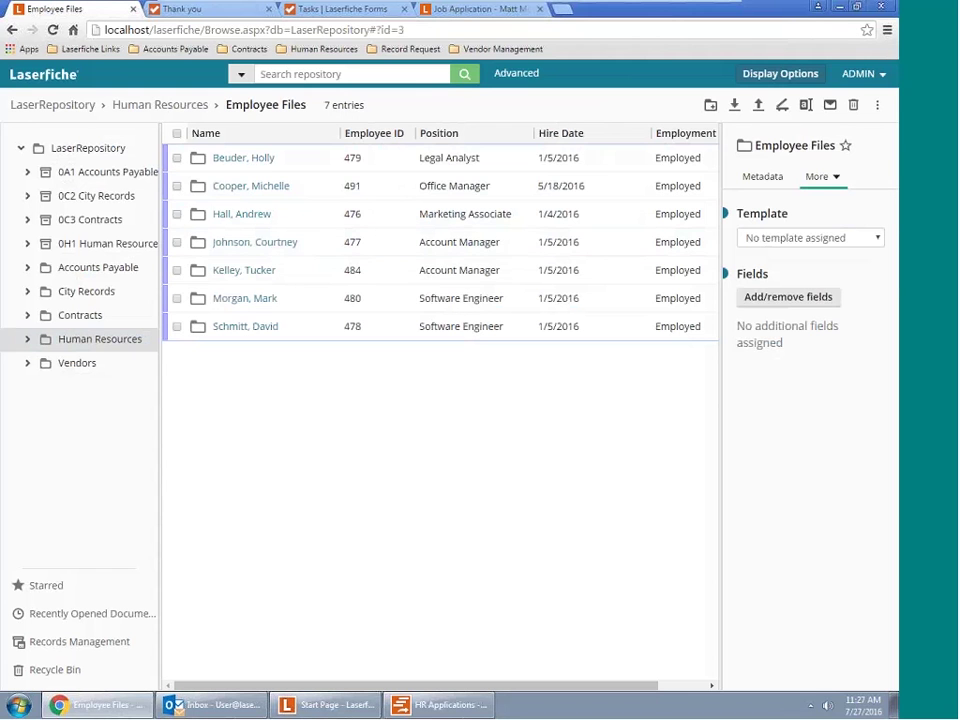
Sign out, sign back in with saved credentials, and reopen Human Resources > Employee Files
{"action": "left_click", "coordinate": [882, 77]}
{"action": "left_click", "coordinate": [834, 208]}
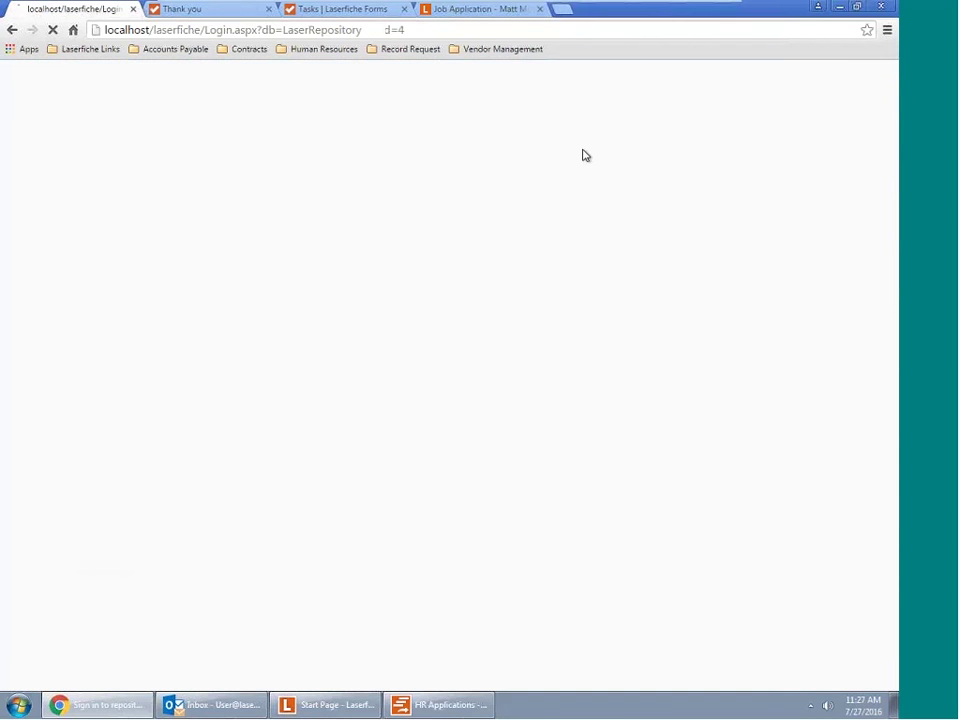
{"action": "left_click", "coordinate": [358, 323]}
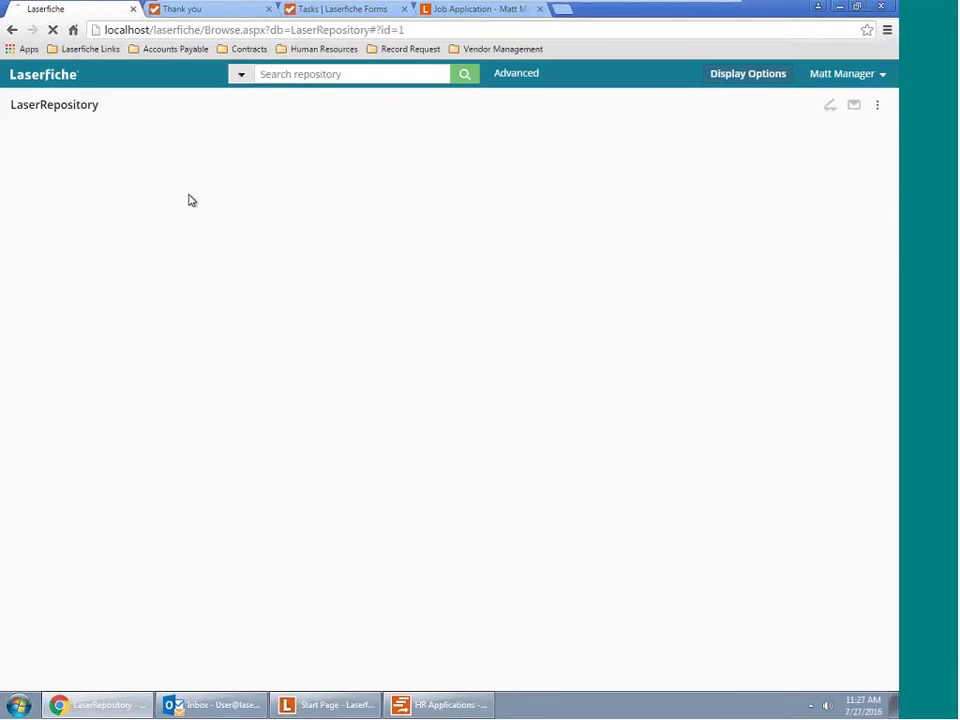
{"action": "left_click", "coordinate": [147, 172]}
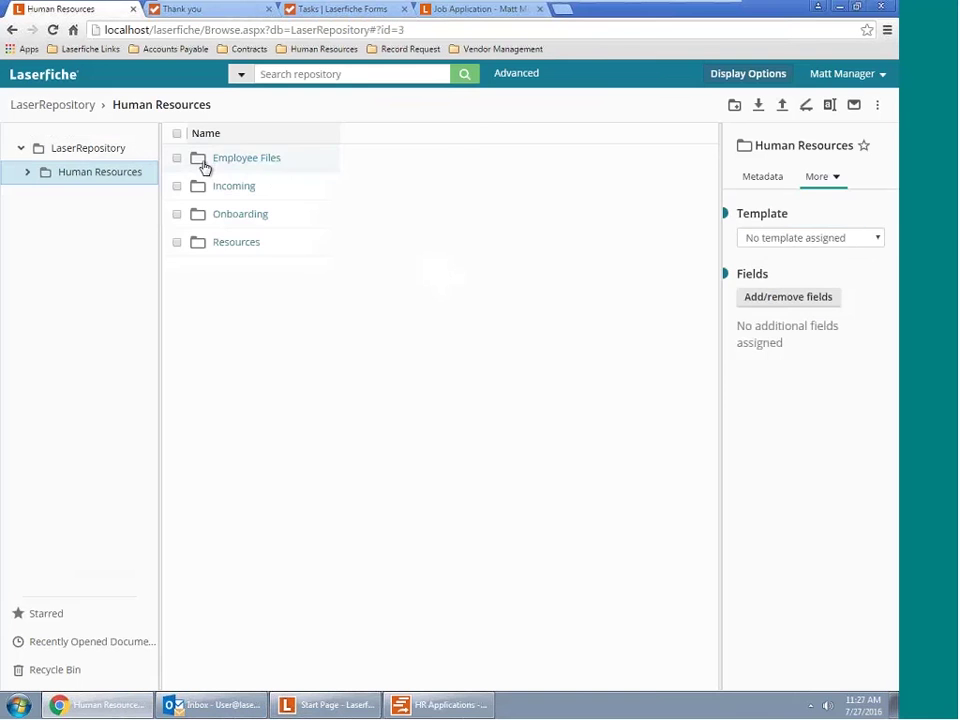
{"action": "double_click", "coordinate": [231, 160]}
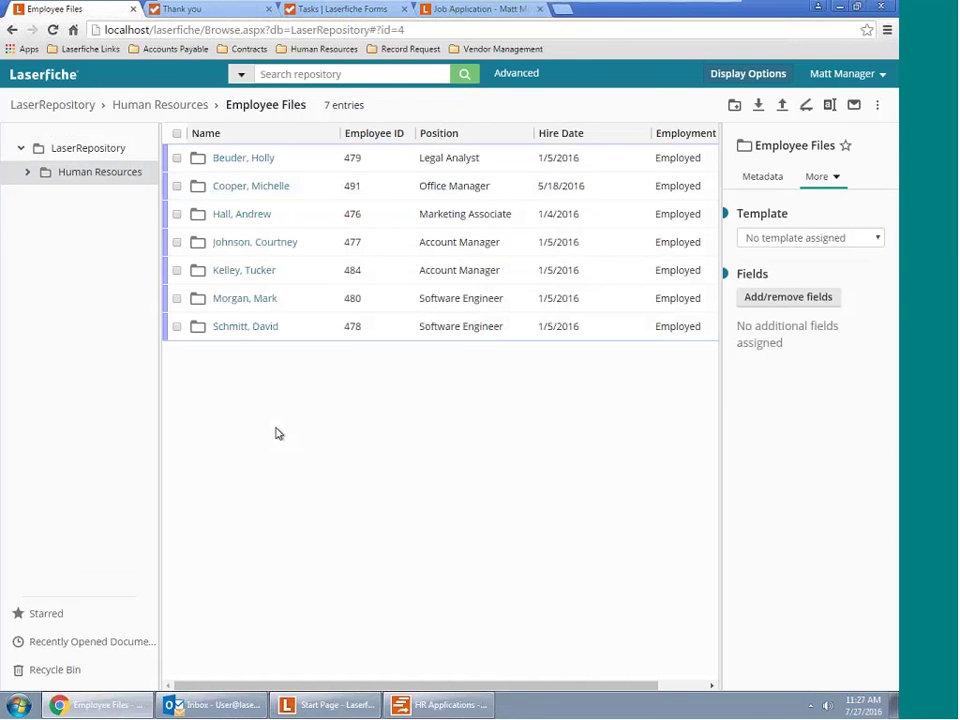
{"action": "left_click", "coordinate": [213, 705]}
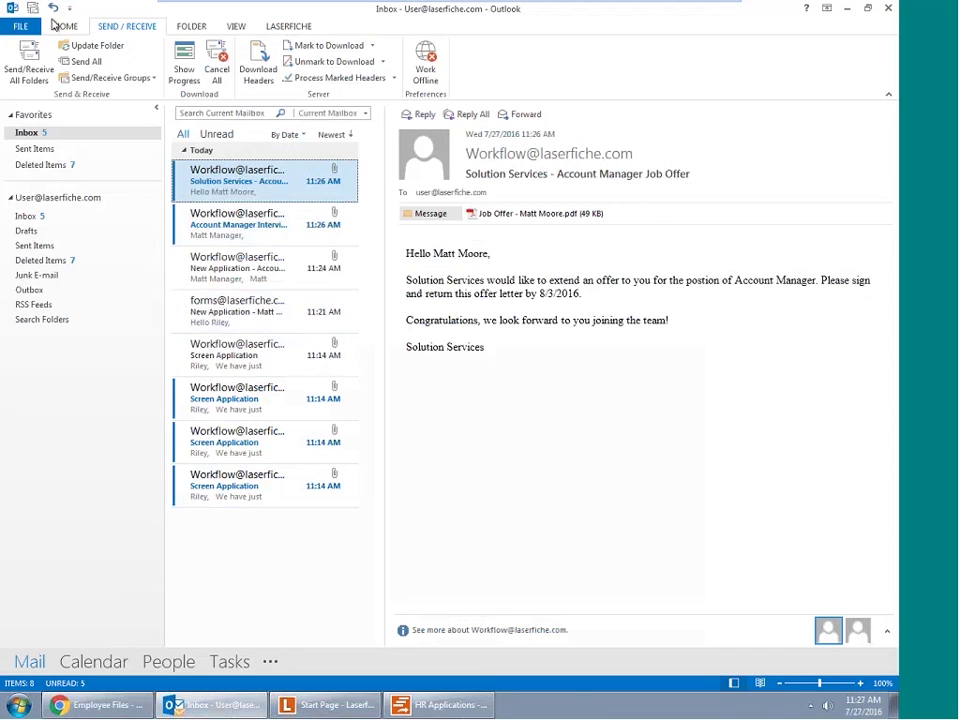
Fetch new mail once more, then show the browser's 'Thank you' application-submitted page
{"action": "left_click", "coordinate": [30, 65]}
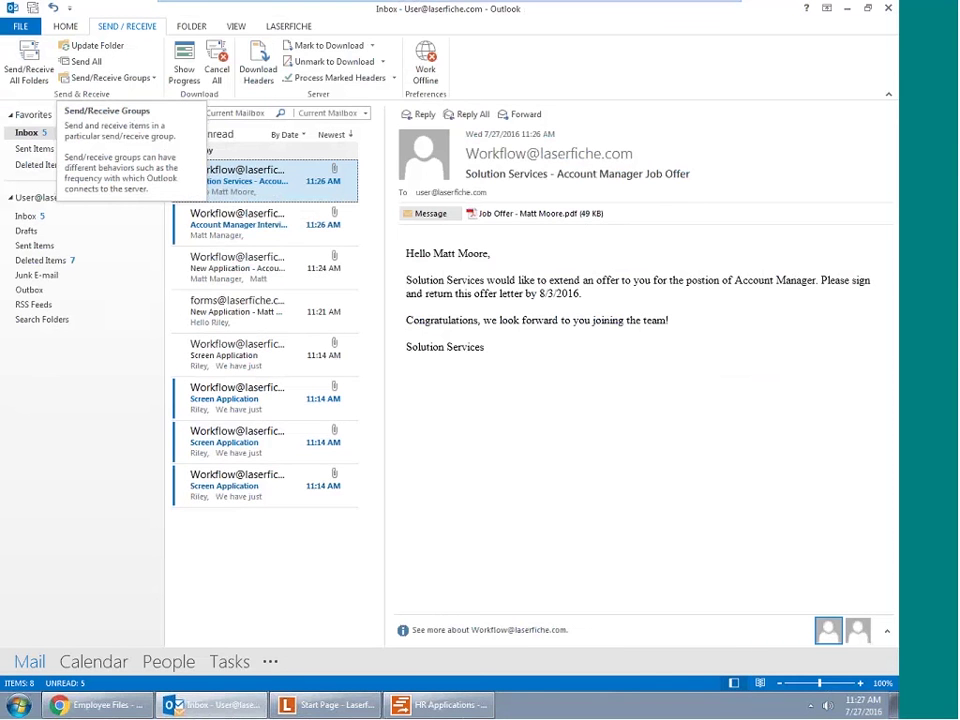
{"action": "left_click", "coordinate": [100, 705]}
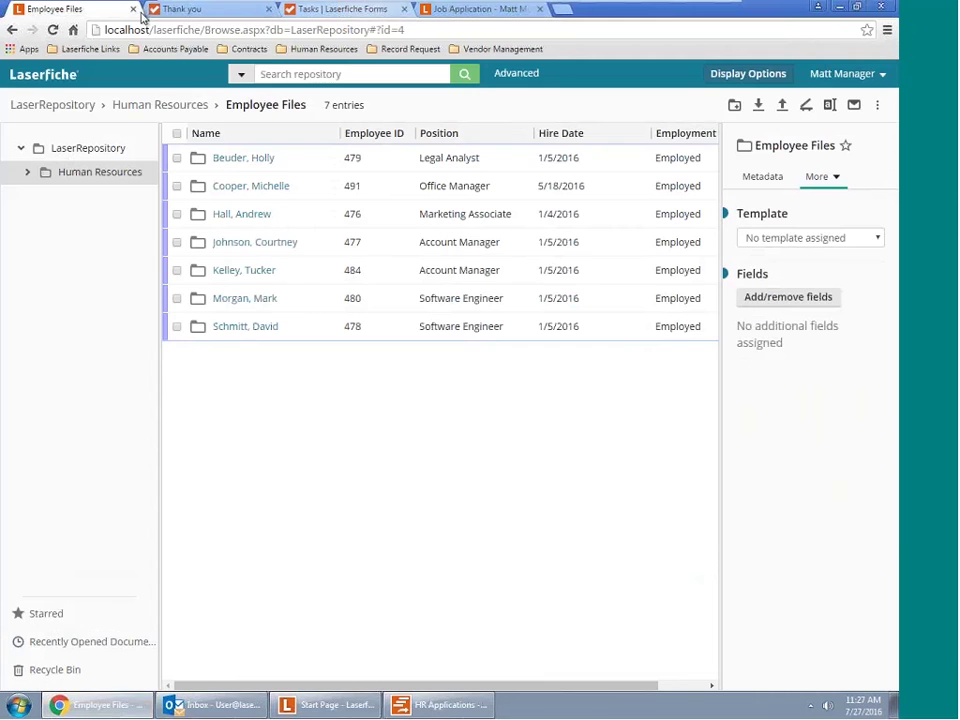
{"action": "left_click", "coordinate": [176, 12]}
Sign out of Laserfiche Forms using the user menu on the Tasks page
{"action": "left_click", "coordinate": [449, 197]}
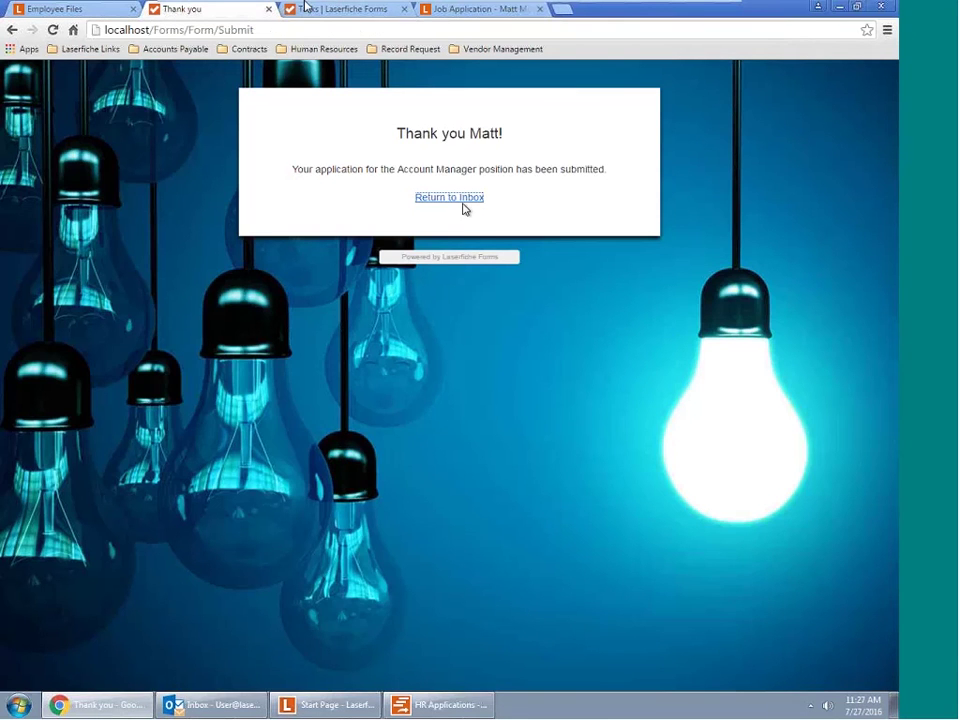
{"action": "left_click", "coordinate": [315, 12]}
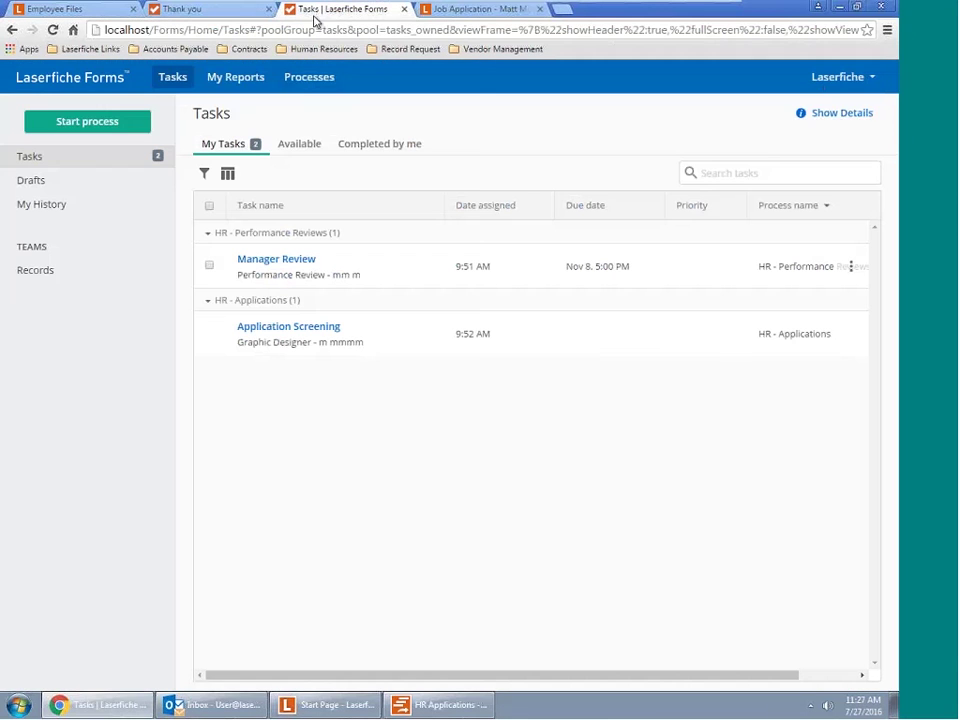
{"action": "left_click", "coordinate": [838, 77]}
{"action": "left_click", "coordinate": [836, 208]}
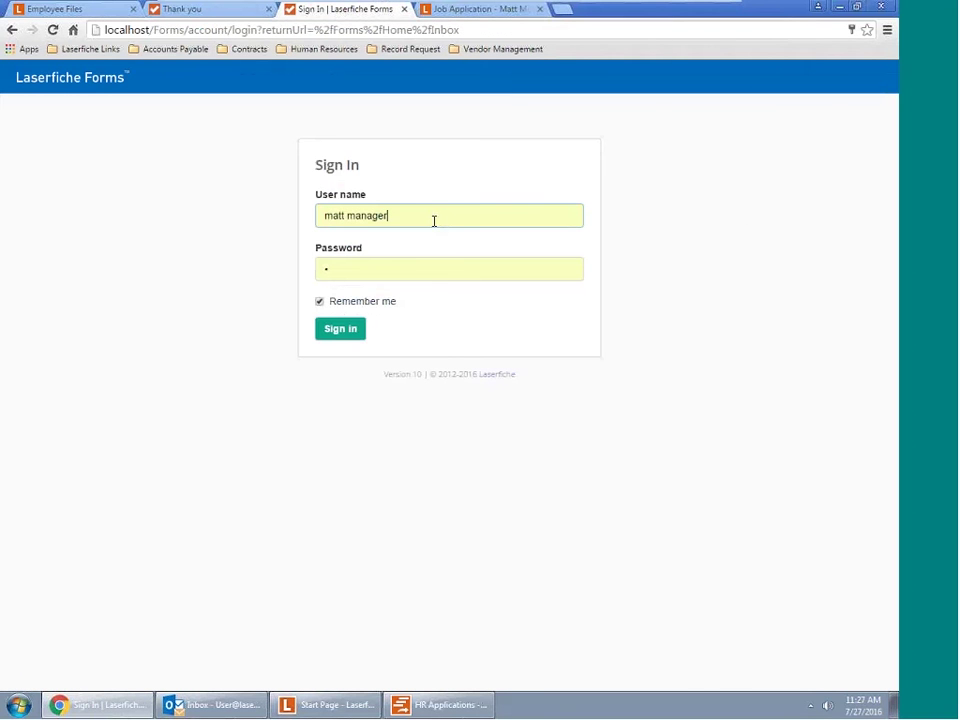
Sign in with a different saved user account and start a new process from Processes
{"action": "left_click_drag", "start_coordinate": [426, 216], "coordinate": [298, 203]}
{"action": "left_click", "coordinate": [326, 201]}
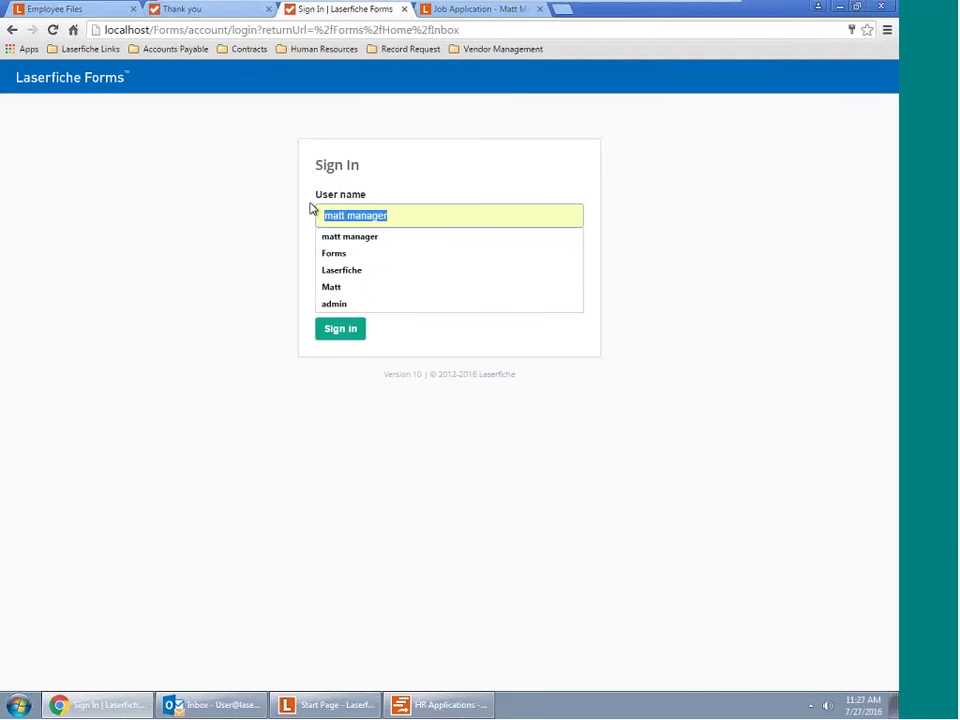
{"action": "left_click", "coordinate": [358, 256]}
{"action": "left_click", "coordinate": [341, 330]}
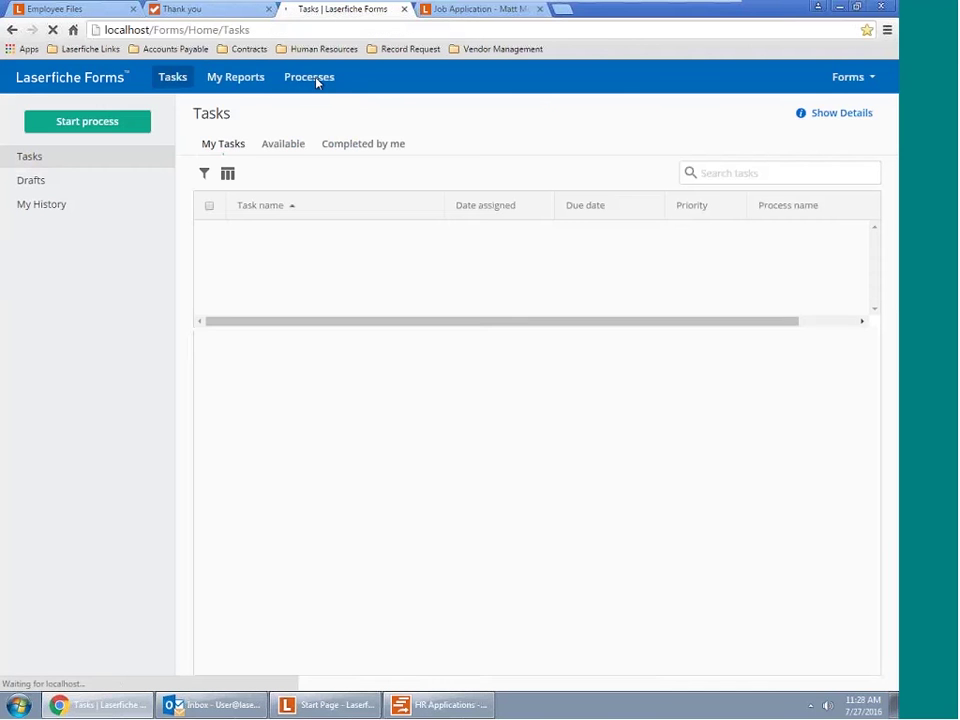
{"action": "left_click", "coordinate": [320, 86]}
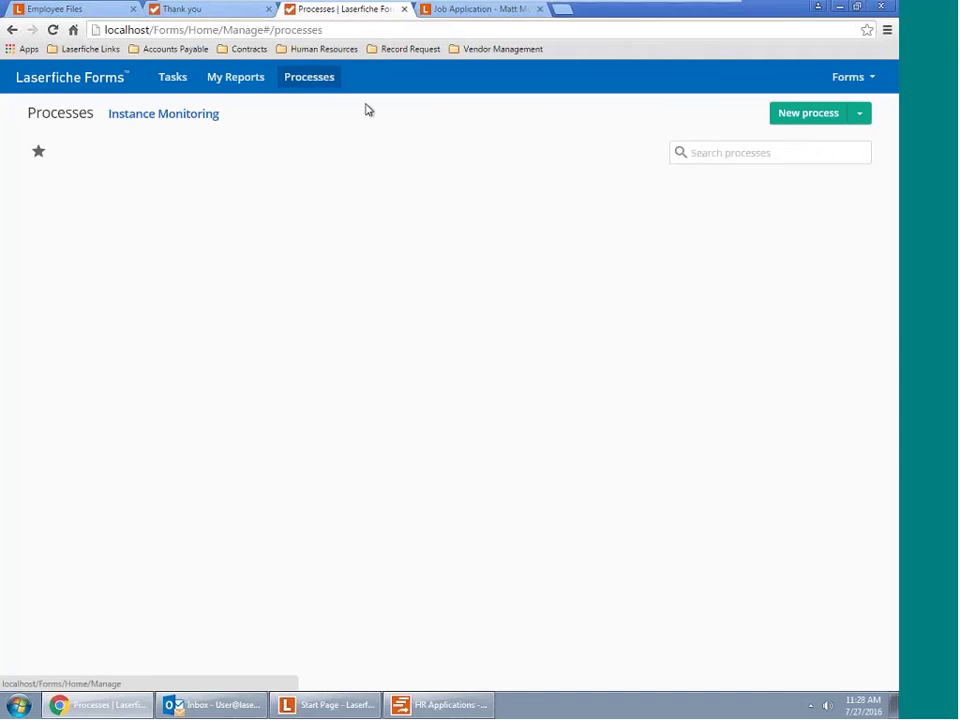
{"action": "left_click", "coordinate": [816, 118]}
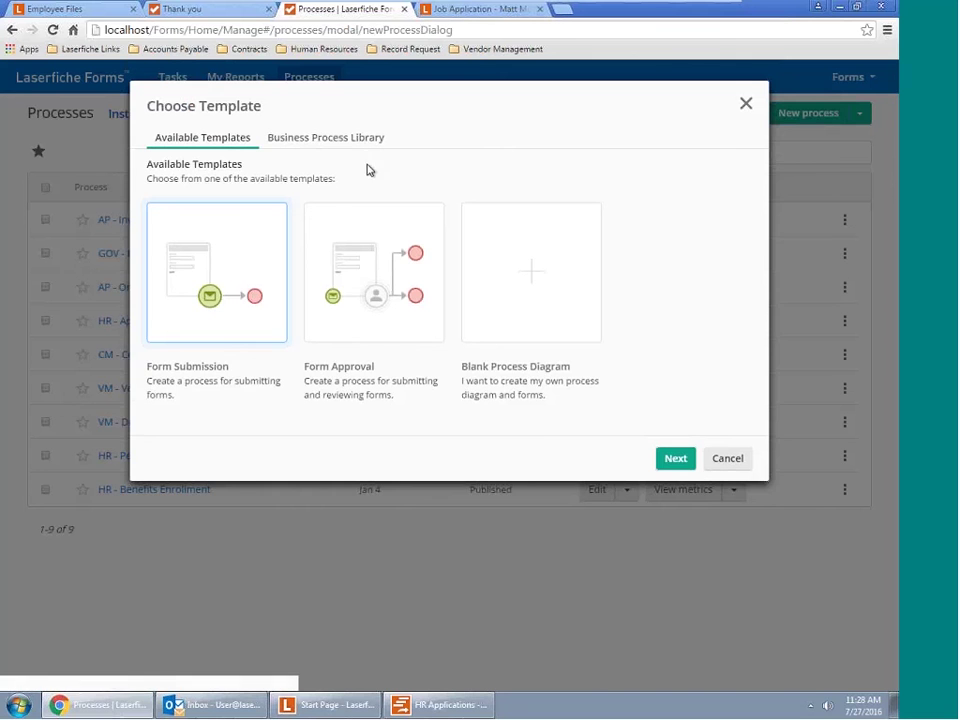
Browse the Business Process Library and view the Benefits and Insurance Enrollment template's details and previews
{"action": "left_click", "coordinate": [372, 142]}
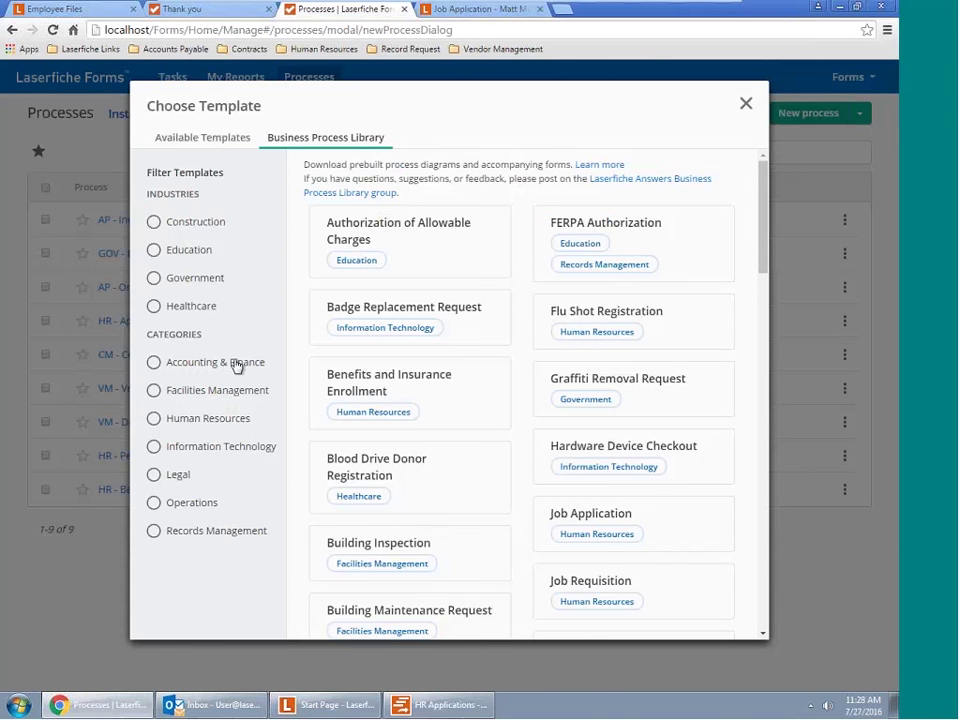
{"action": "scroll", "coordinate": [306, 353], "scroll_direction": "down", "scroll_amount": 1}
{"action": "scroll", "coordinate": [369, 304], "scroll_direction": "down", "scroll_amount": 1}
{"action": "left_click", "coordinate": [407, 330]}
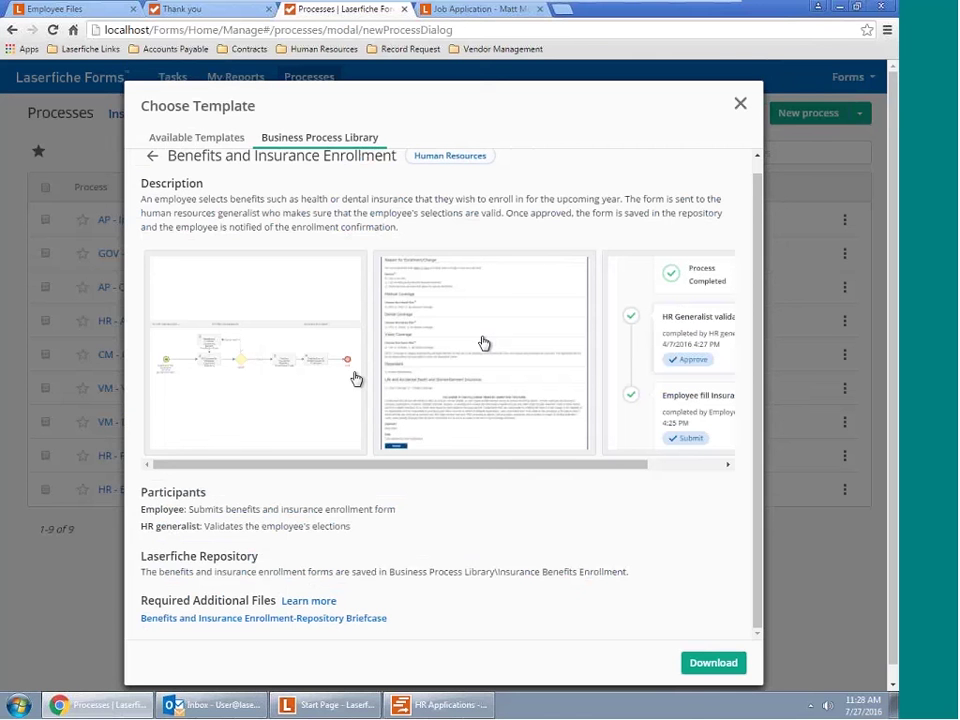
{"action": "left_click_drag", "start_coordinate": [418, 462], "coordinate": [561, 497]}
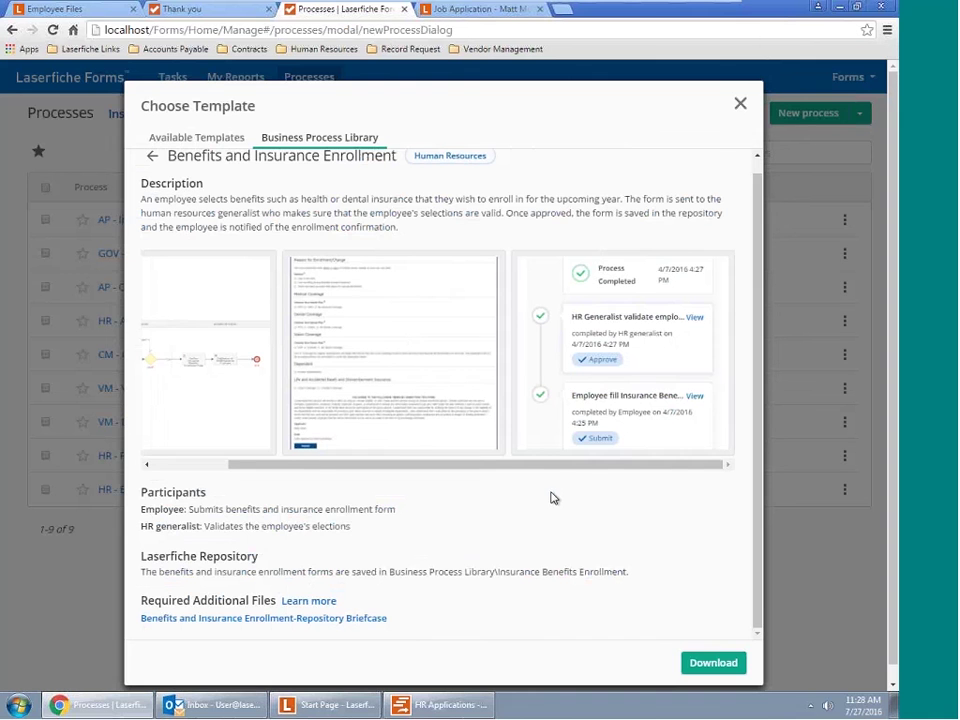
{"action": "scroll", "coordinate": [553, 497], "scroll_direction": "down", "scroll_amount": 1}
{"action": "scroll", "coordinate": [204, 242], "scroll_direction": "up", "scroll_amount": 2}
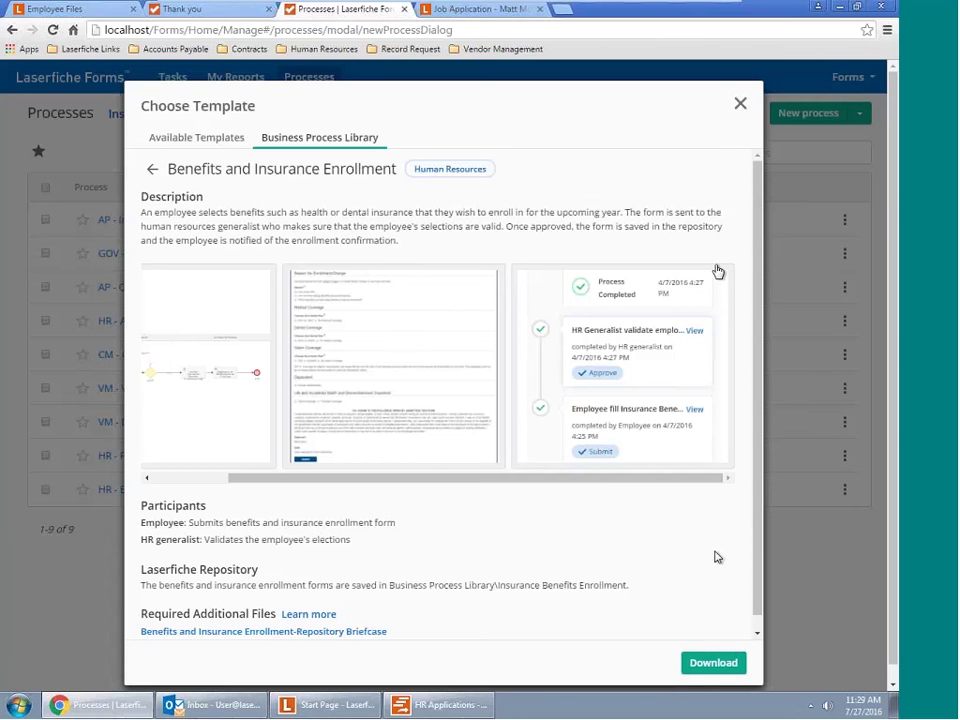
Close Choose Template without downloading, glance at Outlook, and return to the nine published processes
{"action": "left_click", "coordinate": [740, 104]}
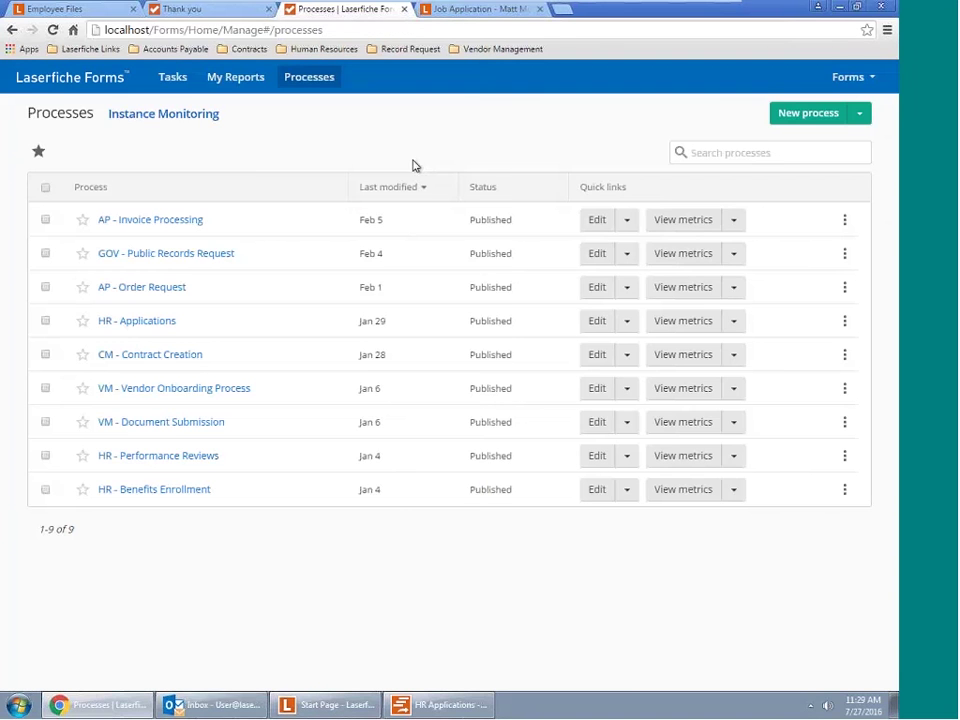
{"action": "left_click", "coordinate": [208, 706]}
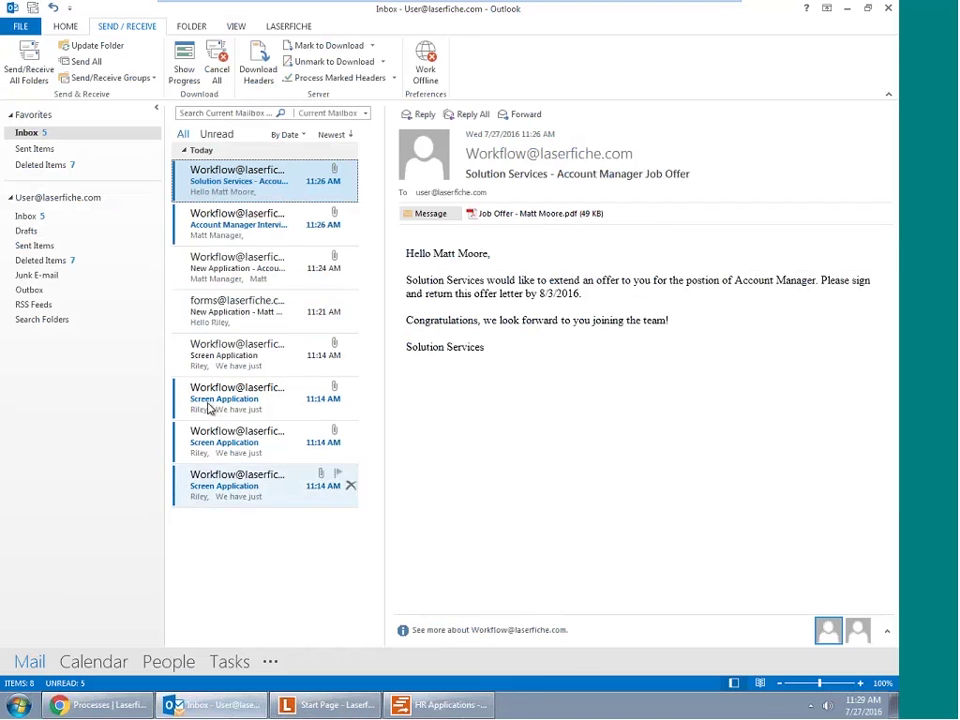
{"action": "left_click", "coordinate": [111, 706]}
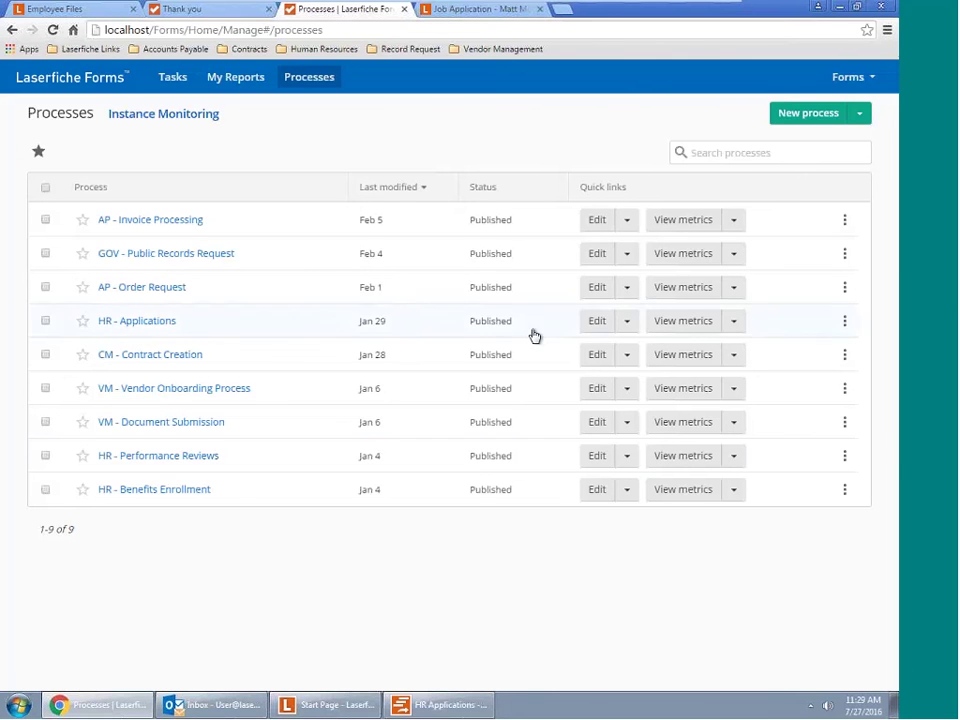
Show the View metrics choices for the HR - Applications process on the Processes list
{"action": "left_click", "coordinate": [233, 79]}
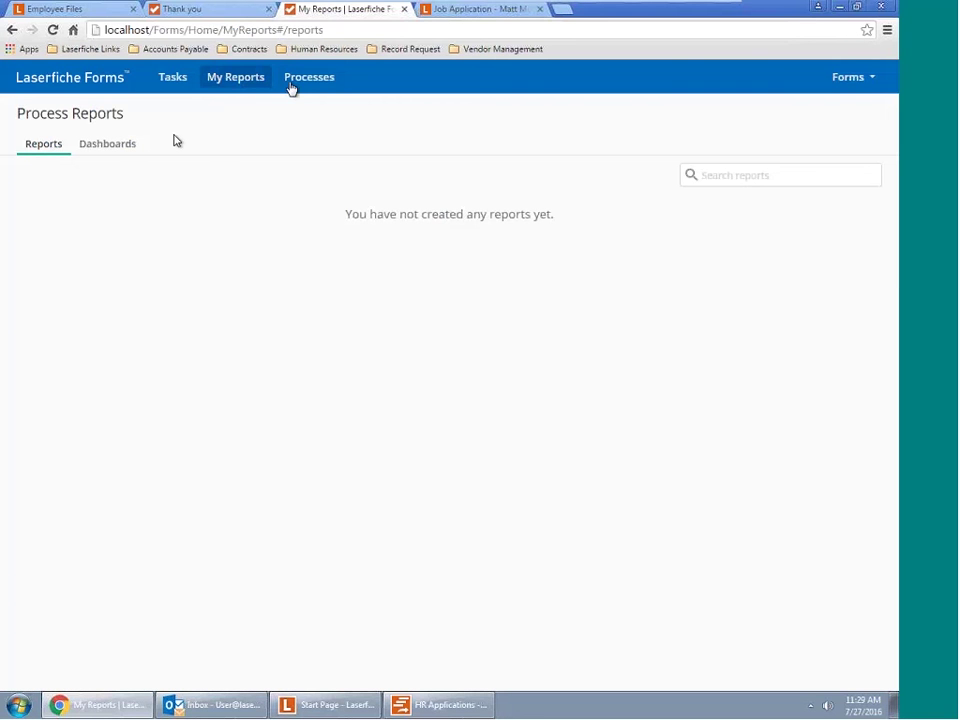
{"action": "left_click", "coordinate": [328, 80]}
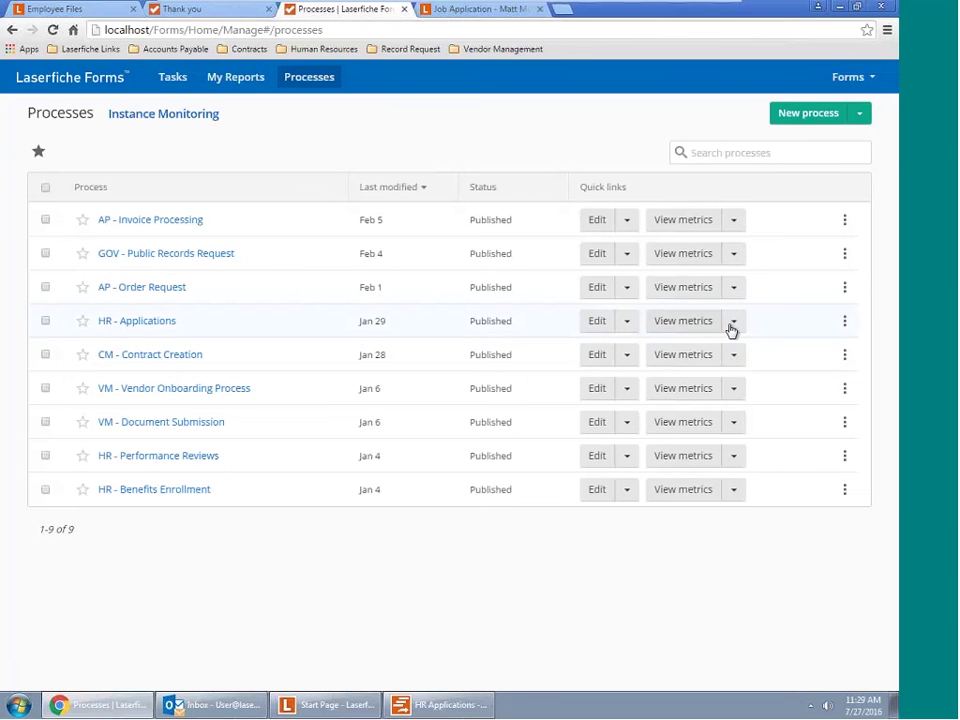
{"action": "left_click", "coordinate": [738, 324]}
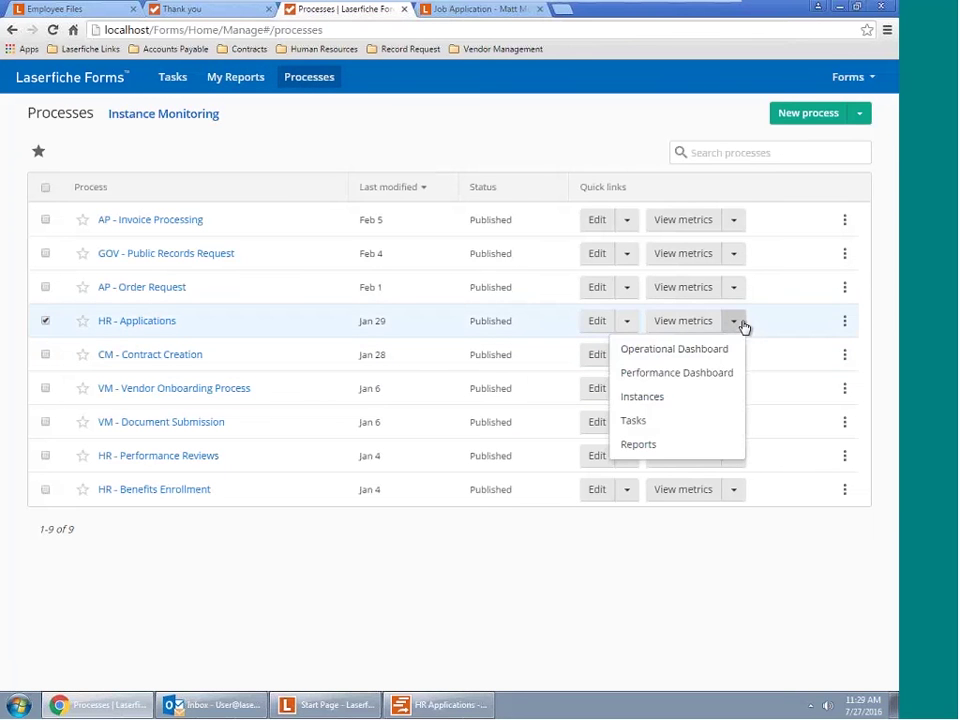
Review the HR - Applications Performance and Operational dashboards, ending on Operational with 1 instance at Recruiter Review
{"action": "left_click", "coordinate": [720, 372]}
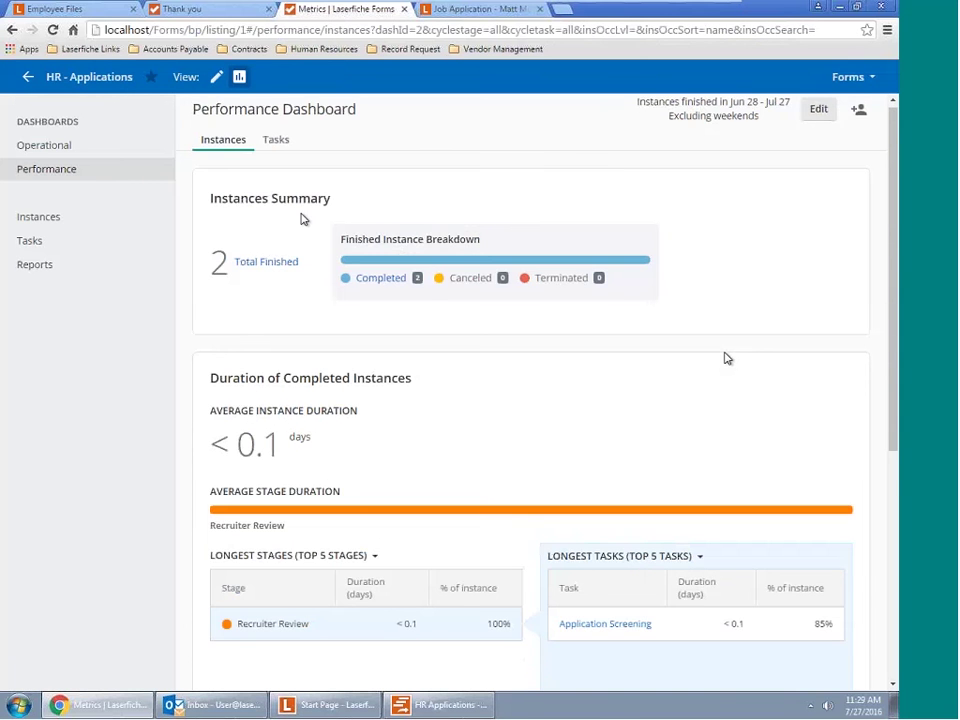
{"action": "scroll", "coordinate": [302, 216], "scroll_direction": "down", "scroll_amount": 1}
{"action": "left_click", "coordinate": [43, 148]}
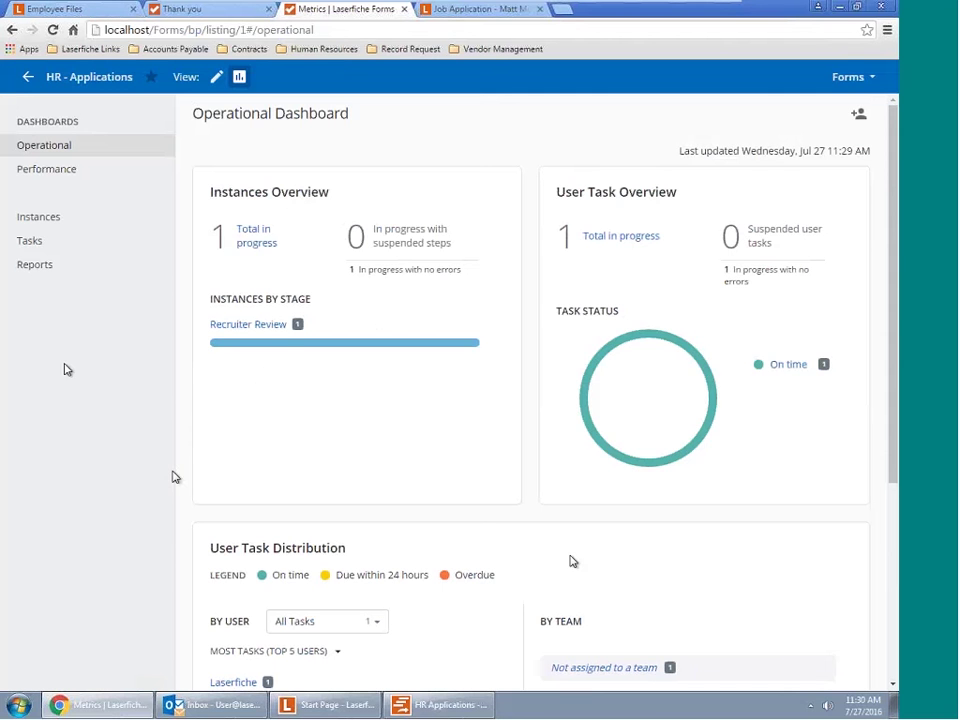
{"action": "scroll", "coordinate": [572, 561], "scroll_direction": "down", "scroll_amount": 3}
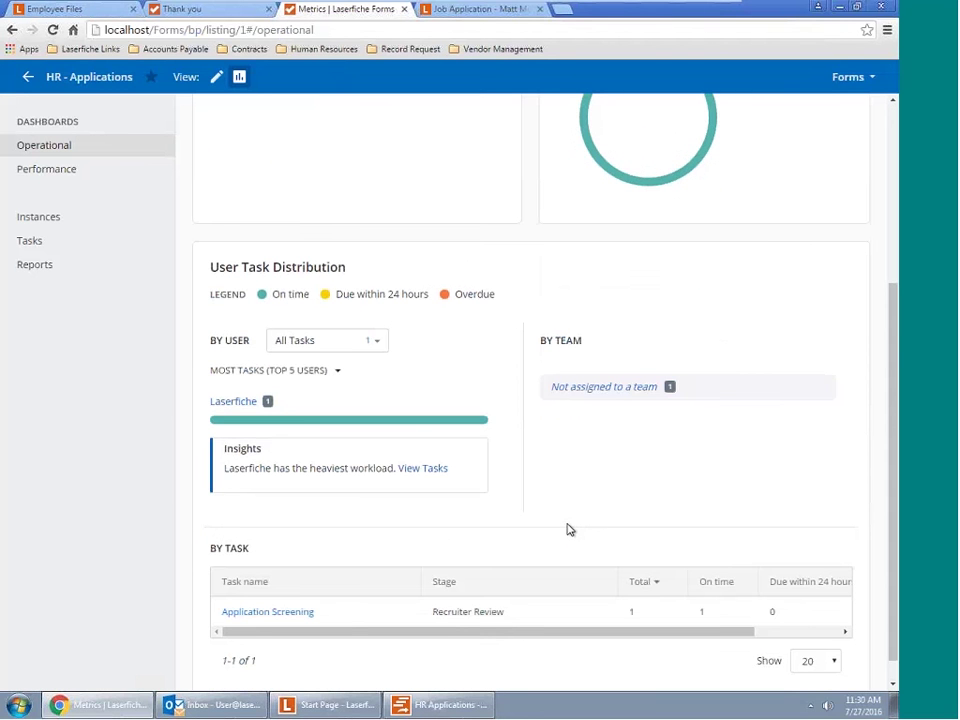
{"action": "left_click", "coordinate": [53, 183]}
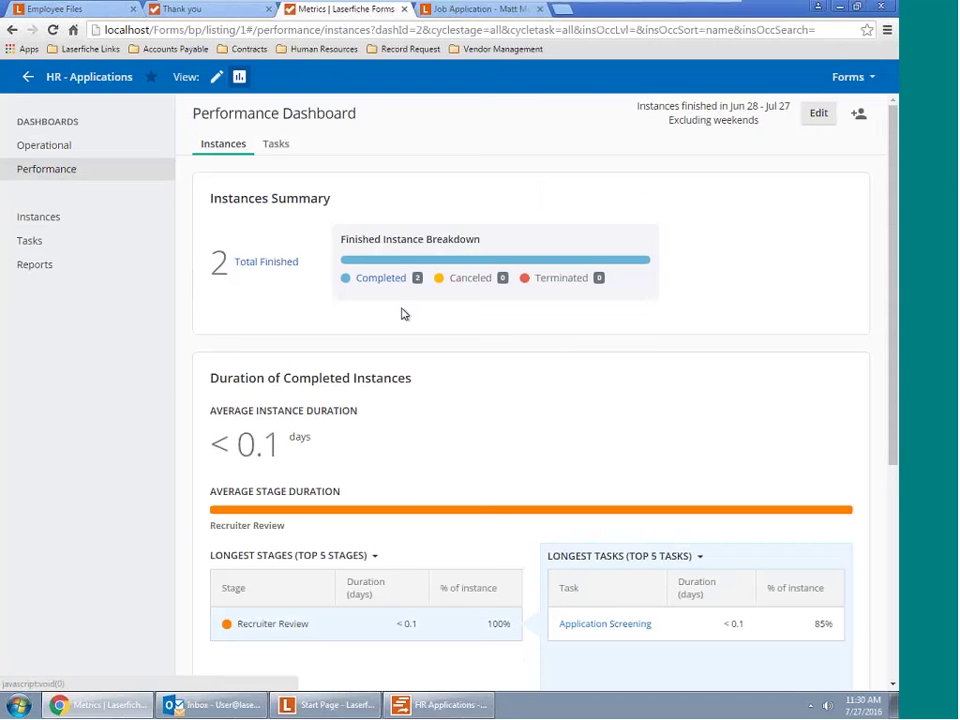
{"action": "scroll", "coordinate": [437, 446], "scroll_direction": "down", "scroll_amount": 3}
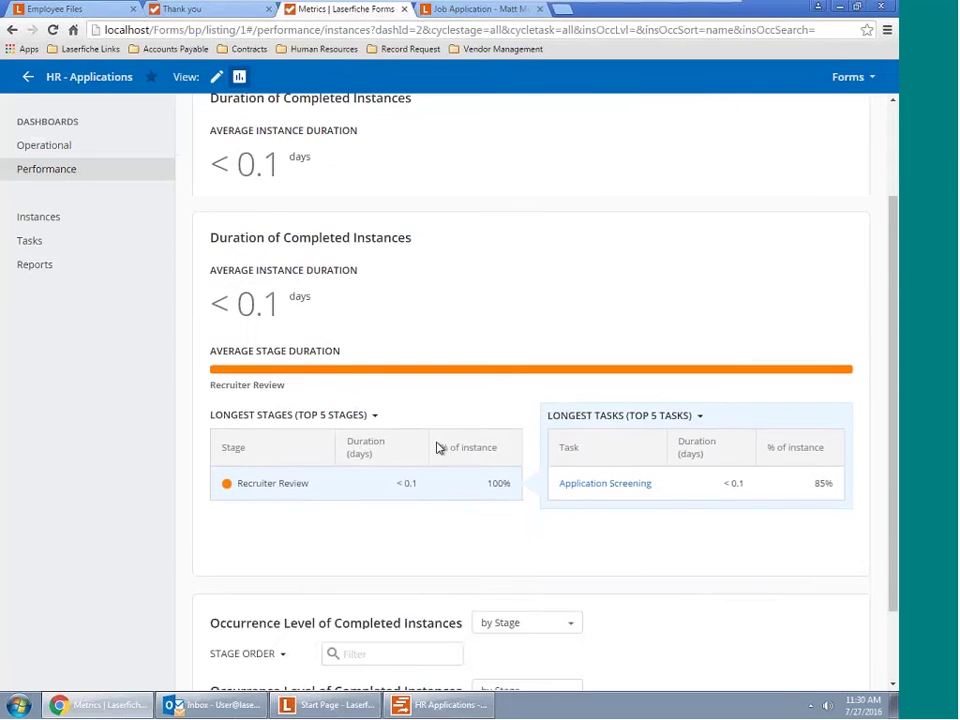
{"action": "scroll", "coordinate": [437, 446], "scroll_direction": "up", "scroll_amount": 3}
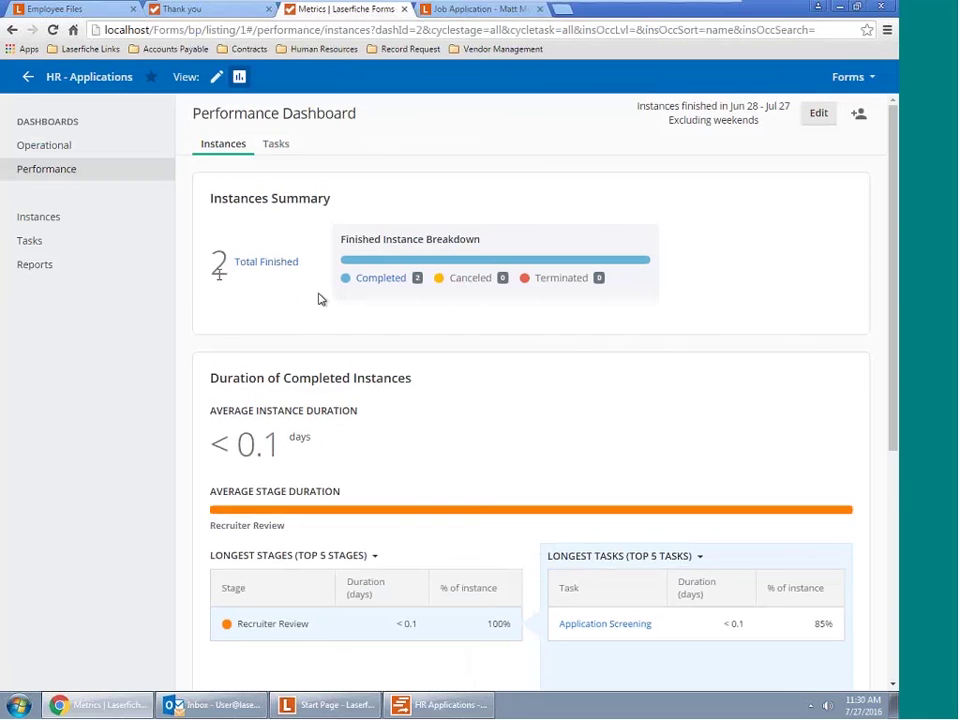
{"action": "scroll", "coordinate": [437, 392], "scroll_direction": "down", "scroll_amount": 3}
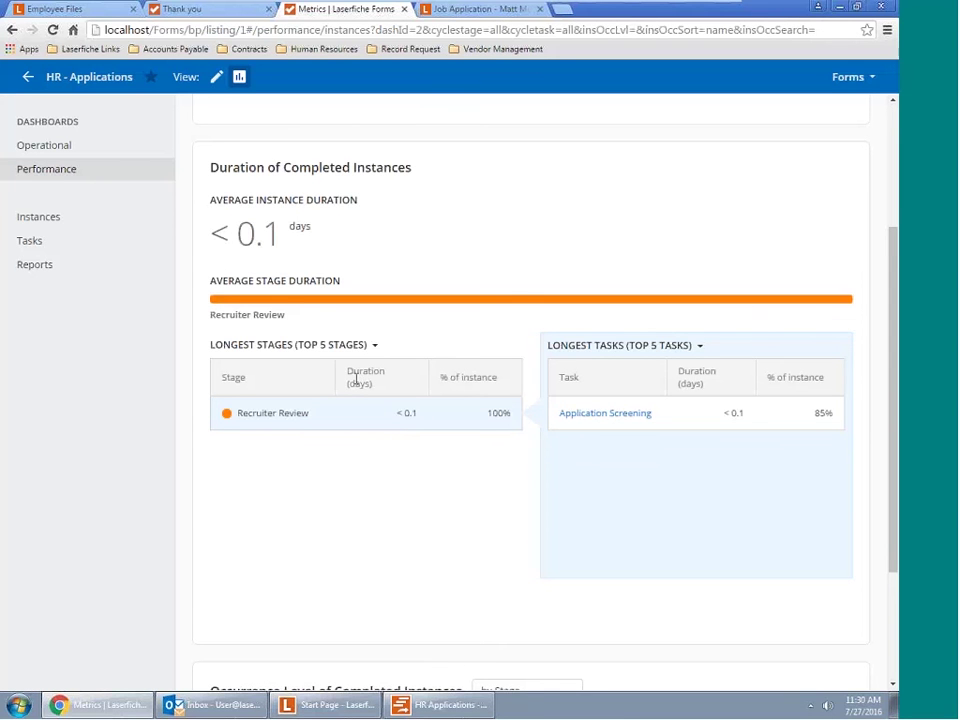
{"action": "left_click", "coordinate": [93, 149]}
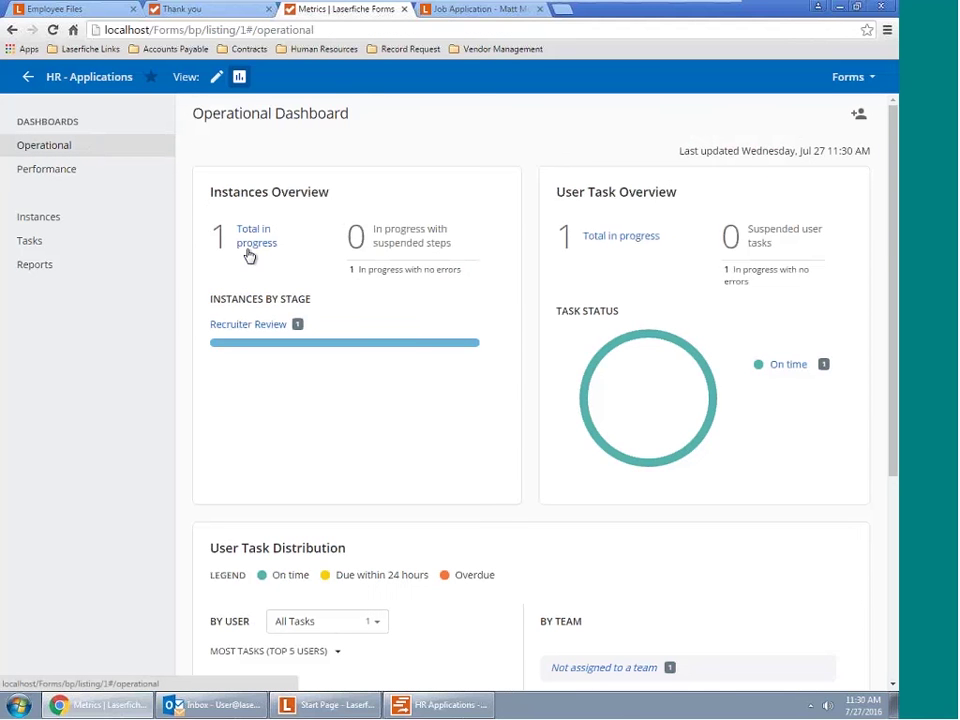
Toggle VMware full screen off and on, then restore Chrome to a smaller window showing Outlook behind
{"action": "left_click", "coordinate": [32, 80]}
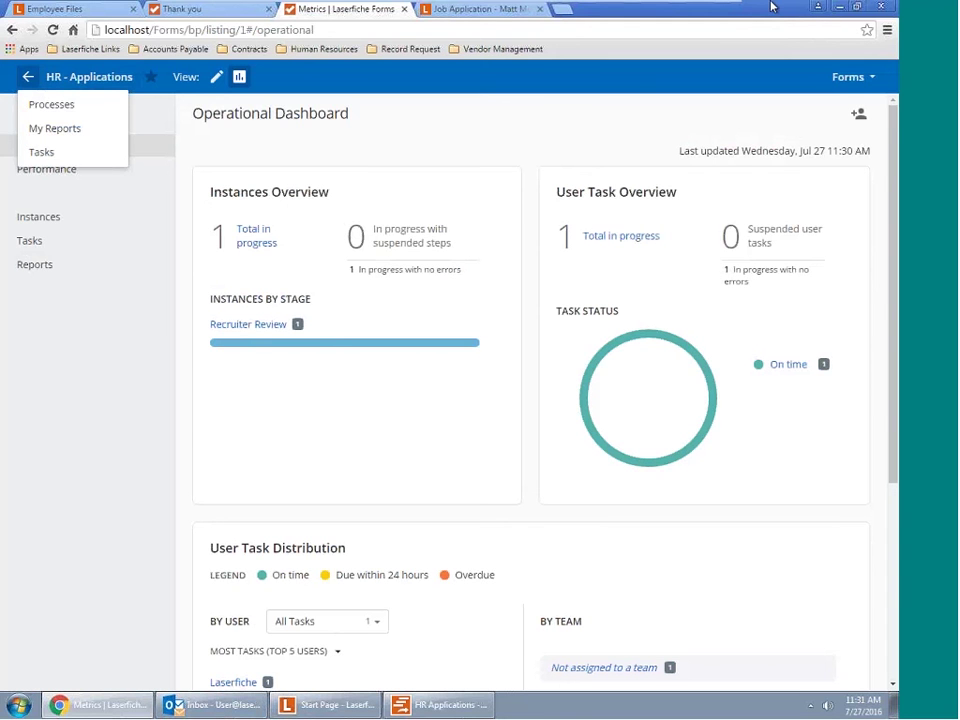
{"action": "mouse_move", "coordinate": [707, 9]}
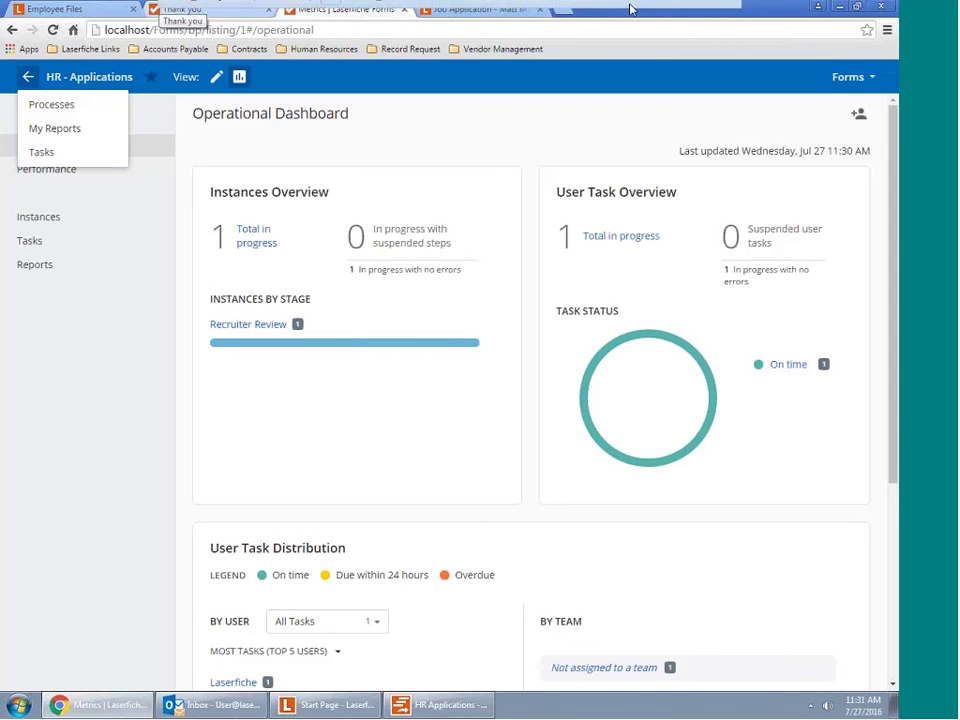
{"action": "mouse_move", "coordinate": [183, 17]}
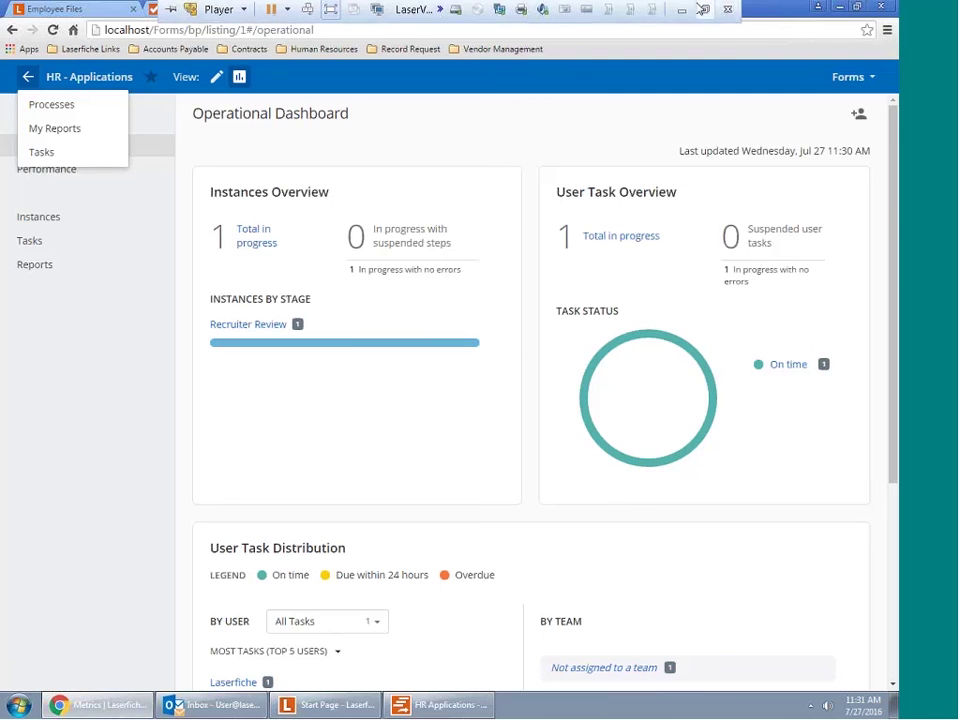
{"action": "left_click", "coordinate": [714, 11]}
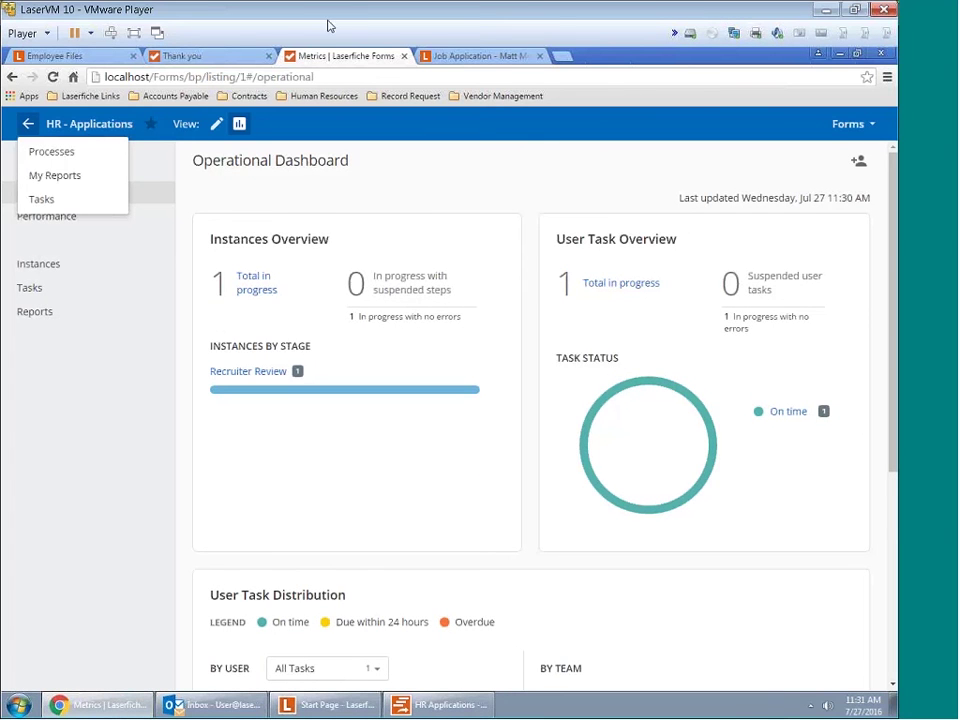
{"action": "left_click", "coordinate": [133, 32]}
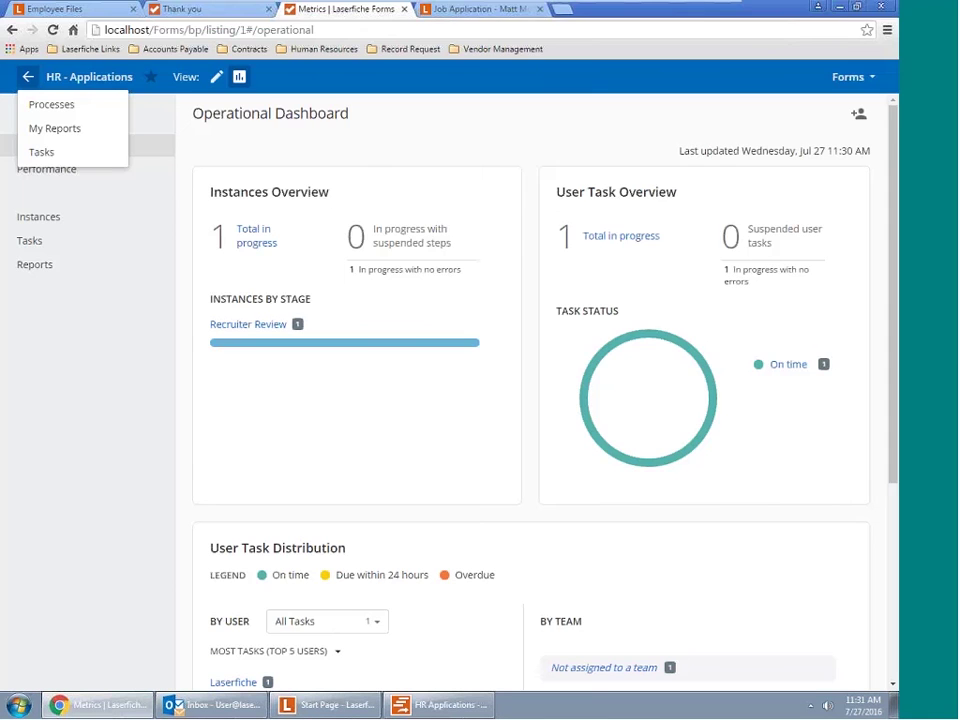
{"action": "left_click", "coordinate": [858, 8]}
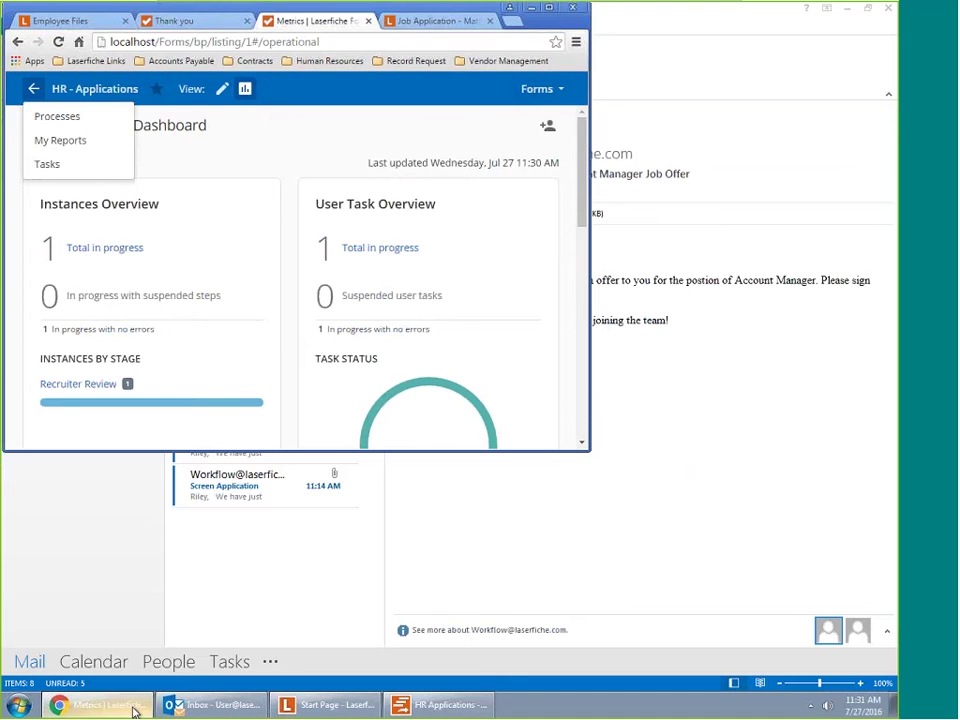
On the Employee Files tab, maximize Chrome, go to the LaserRepository top level, and sign in
{"action": "left_click", "coordinate": [88, 24]}
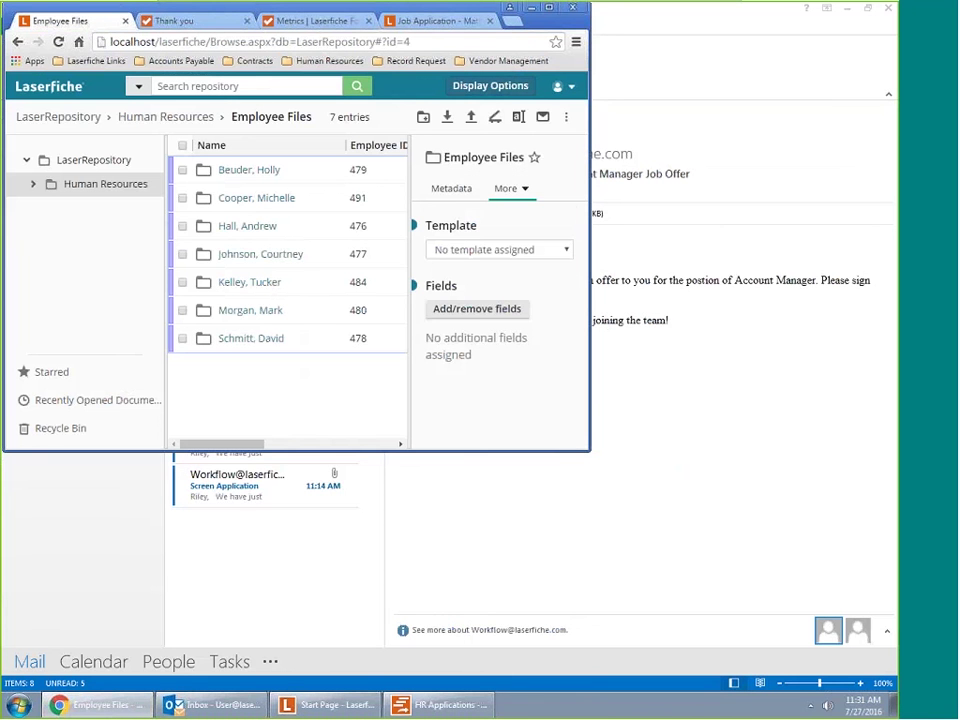
{"action": "left_click", "coordinate": [547, 10]}
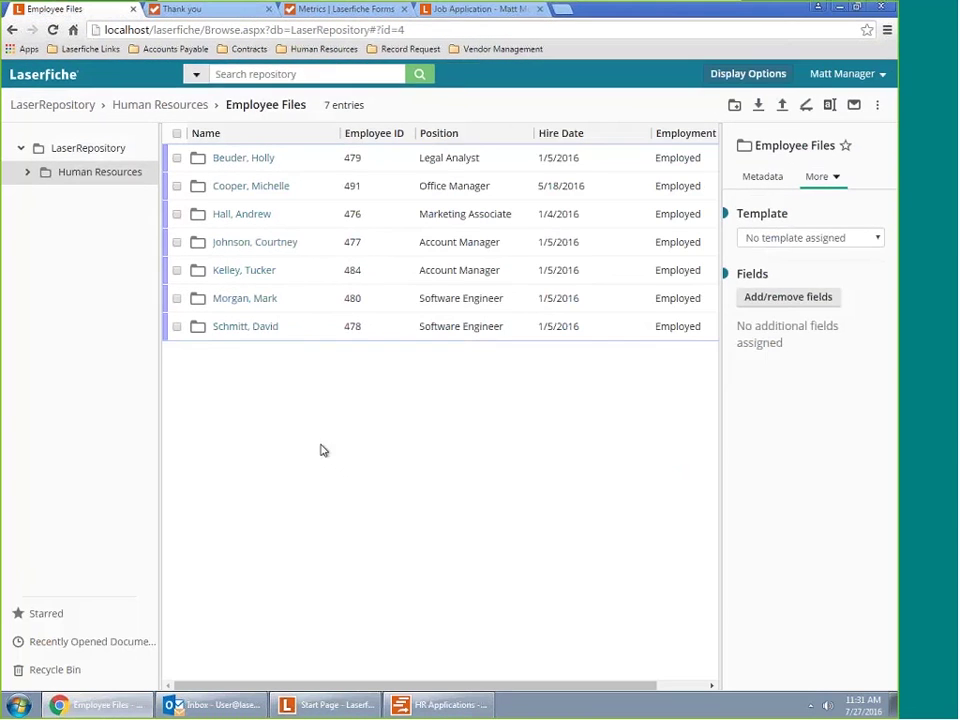
{"action": "left_click", "coordinate": [73, 105]}
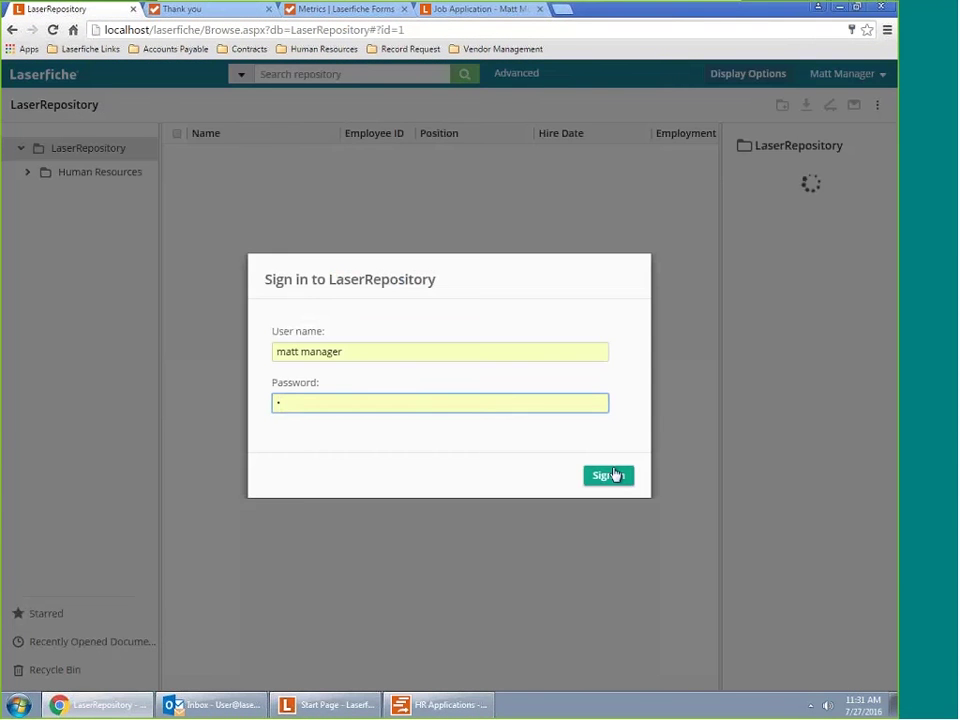
{"action": "left_click", "coordinate": [614, 475]}
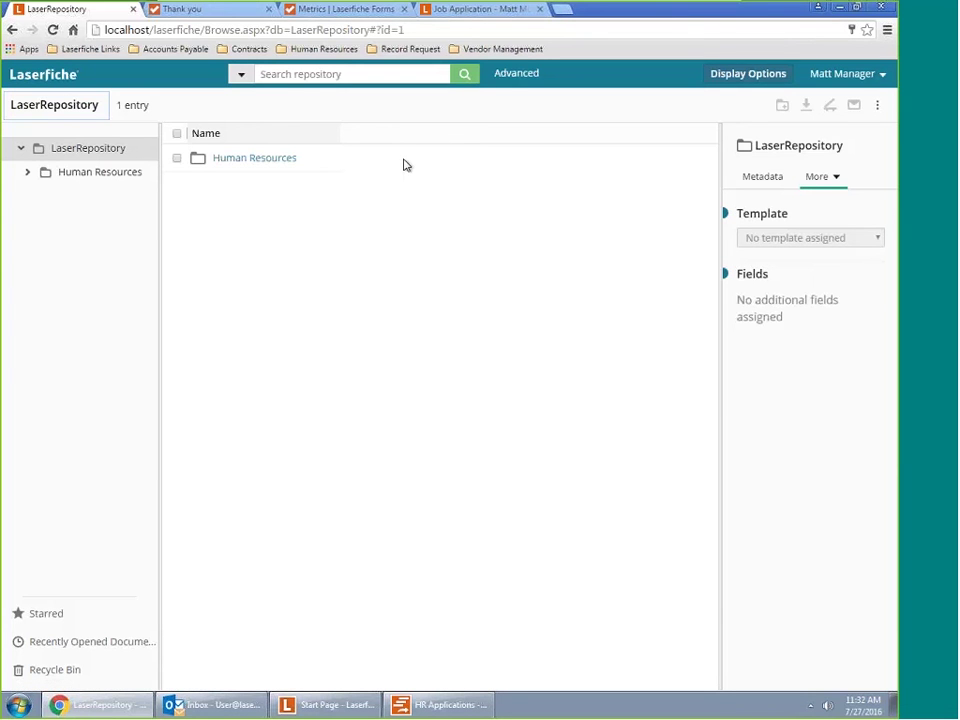
{"action": "left_click", "coordinate": [352, 12]}
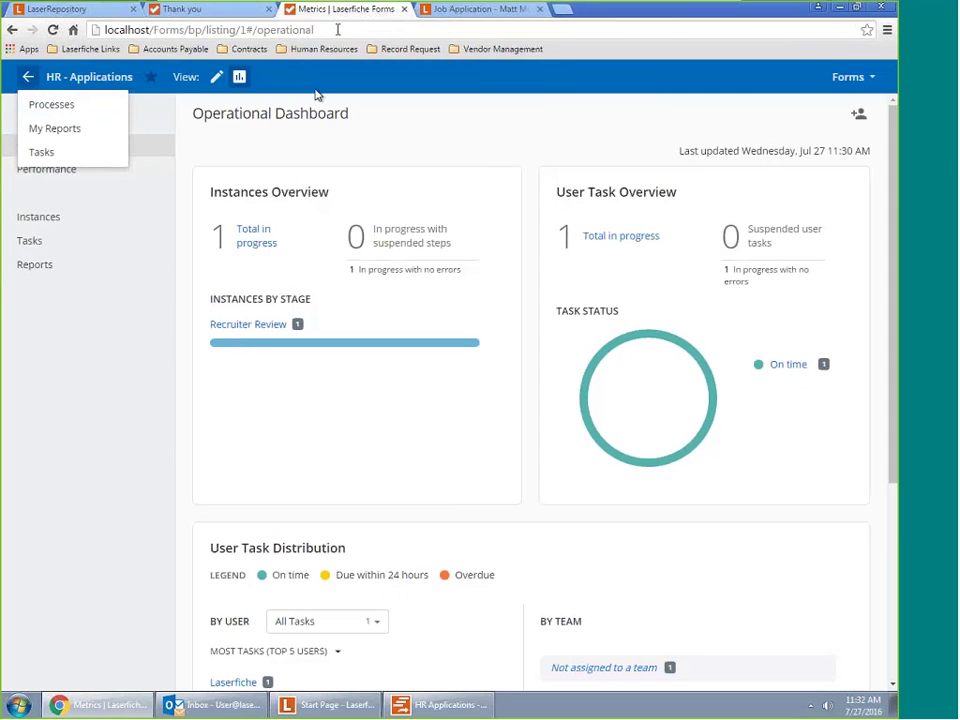
View and dismiss the HR - Applications process details, list all processes, then return to LaserRepository
{"action": "left_click", "coordinate": [66, 80]}
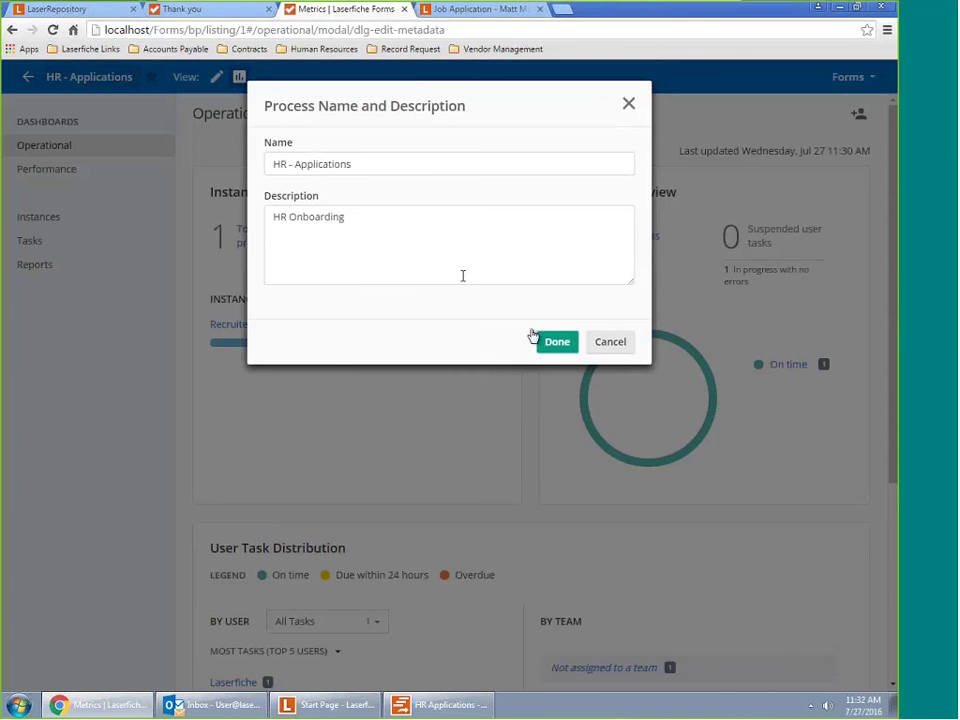
{"action": "left_click", "coordinate": [545, 341]}
{"action": "left_click", "coordinate": [36, 86]}
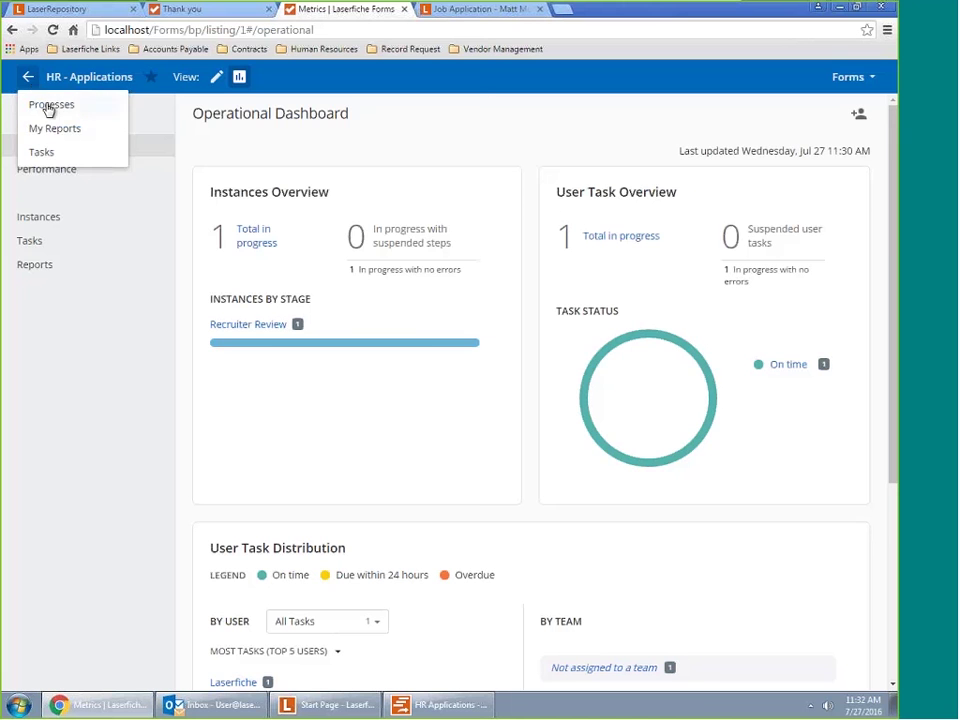
{"action": "left_click", "coordinate": [48, 107]}
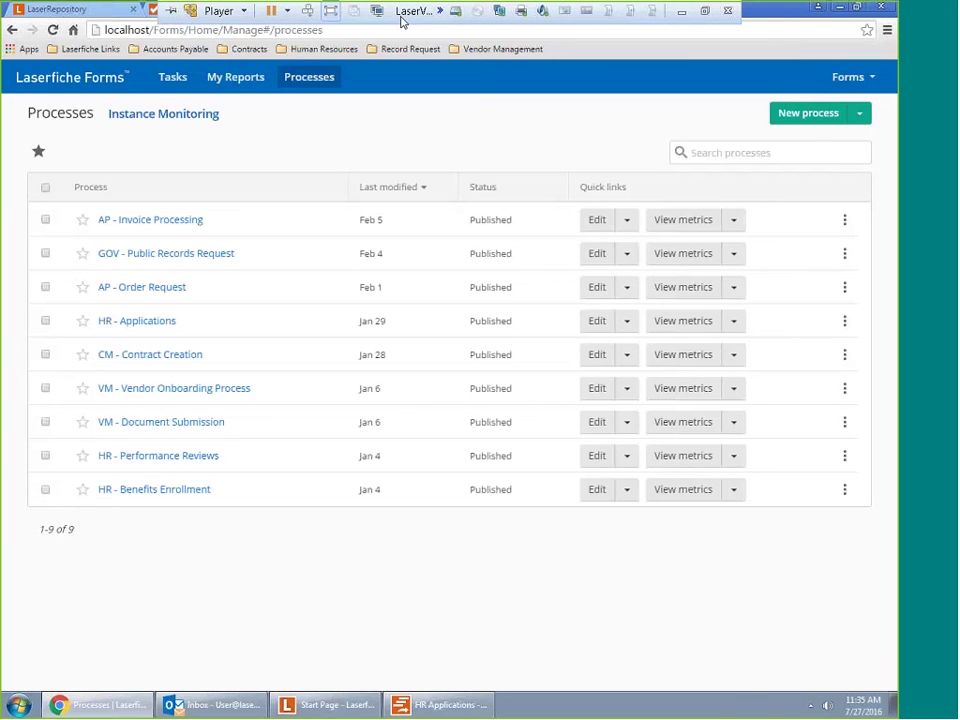
{"action": "left_click", "coordinate": [52, 12]}
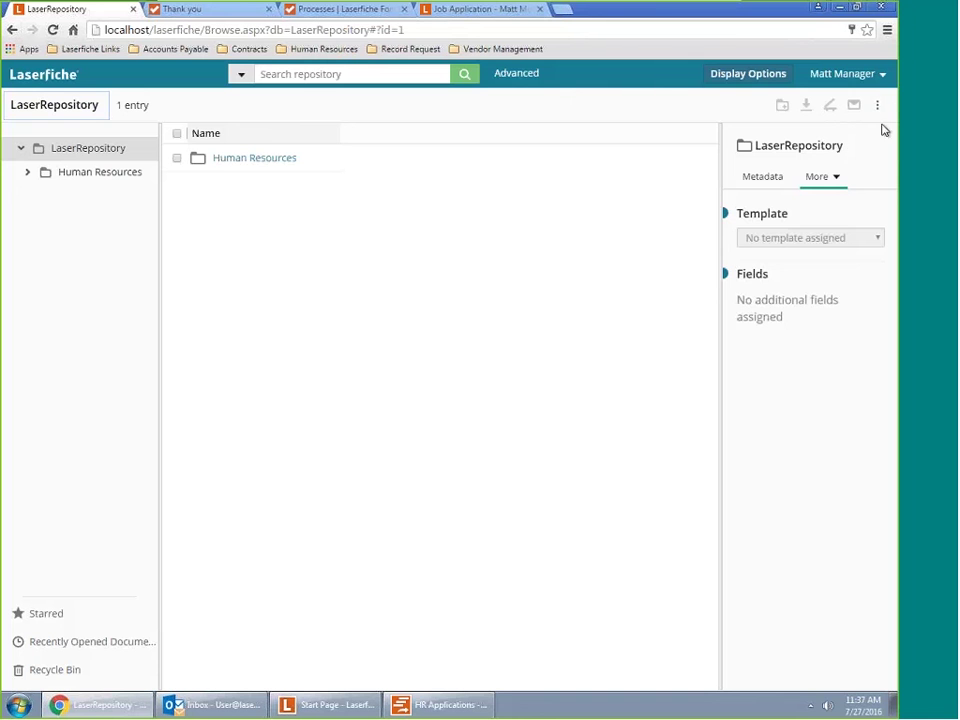
Open the repository root's More panel and More Actions menu to reach Start Business Process
{"action": "left_click", "coordinate": [833, 180]}
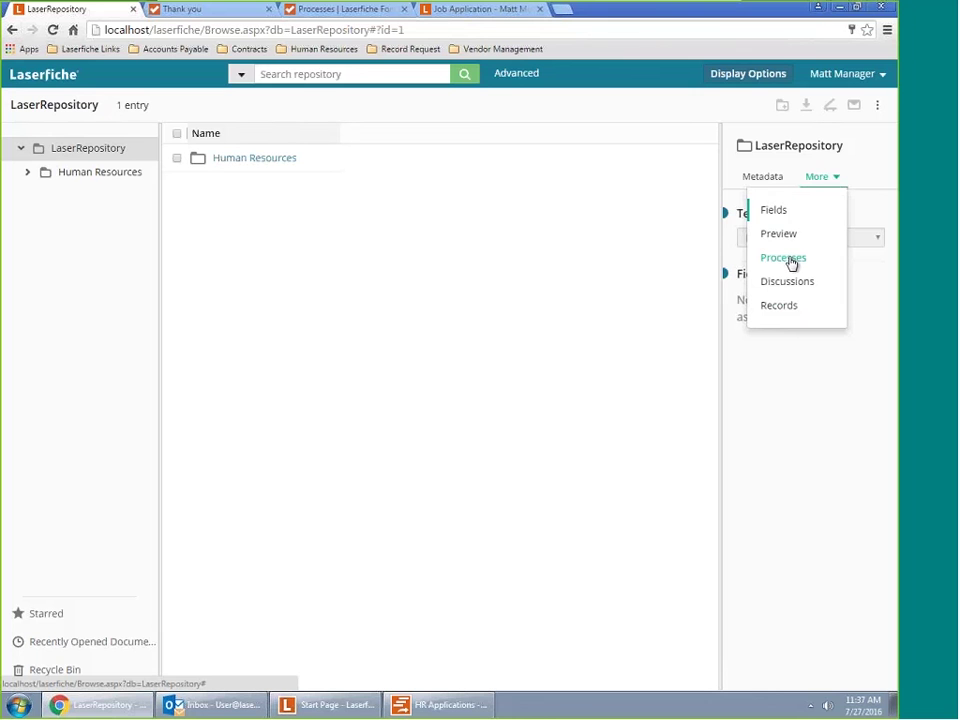
{"action": "left_click", "coordinate": [876, 108]}
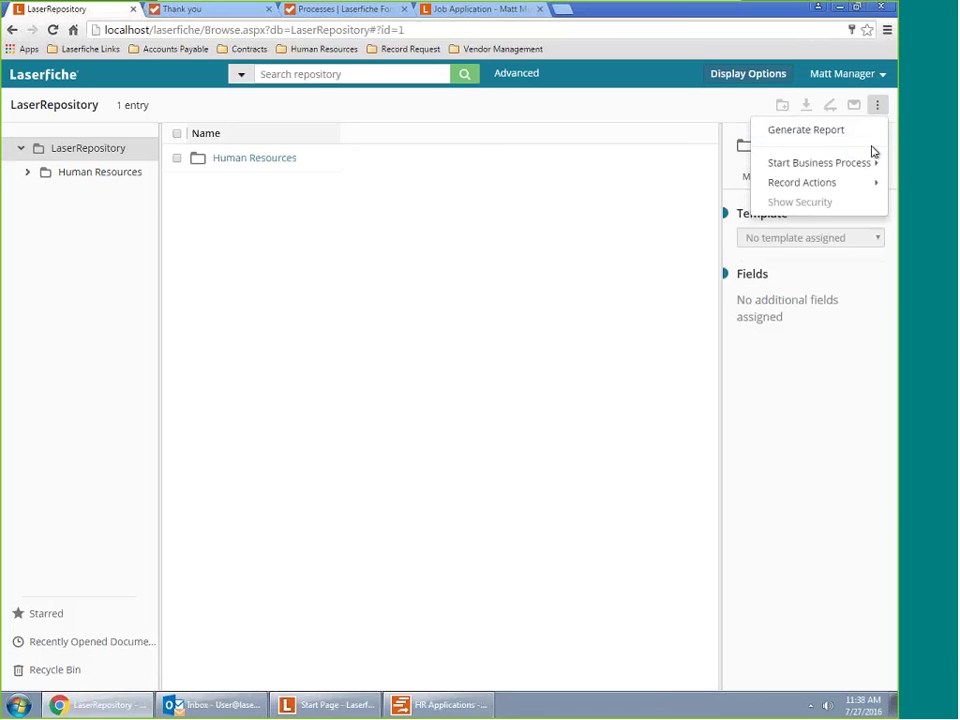
{"action": "mouse_move", "coordinate": [881, 172]}
Go into Human Resources and open its Employee Files folder
{"action": "left_click", "coordinate": [100, 177]}
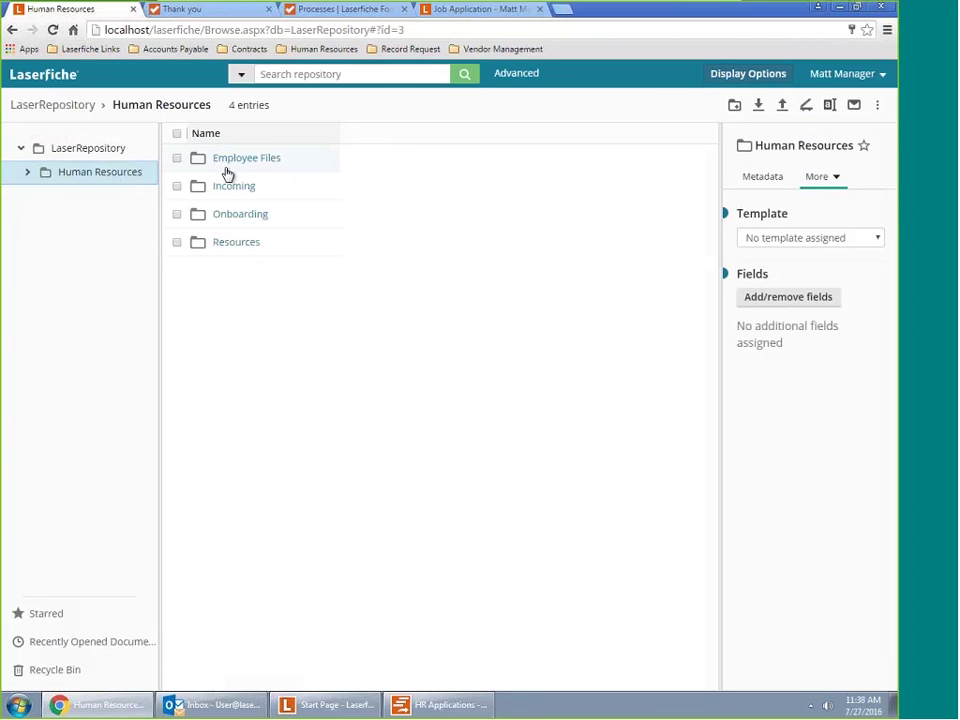
{"action": "left_click", "coordinate": [228, 172]}
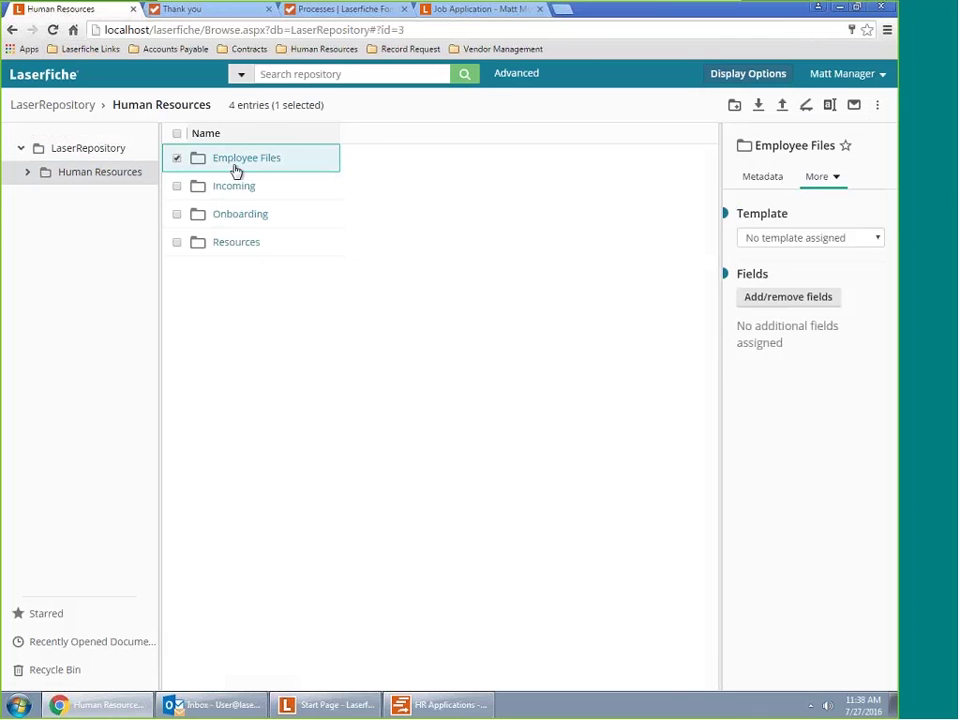
{"action": "left_click", "coordinate": [224, 163]}
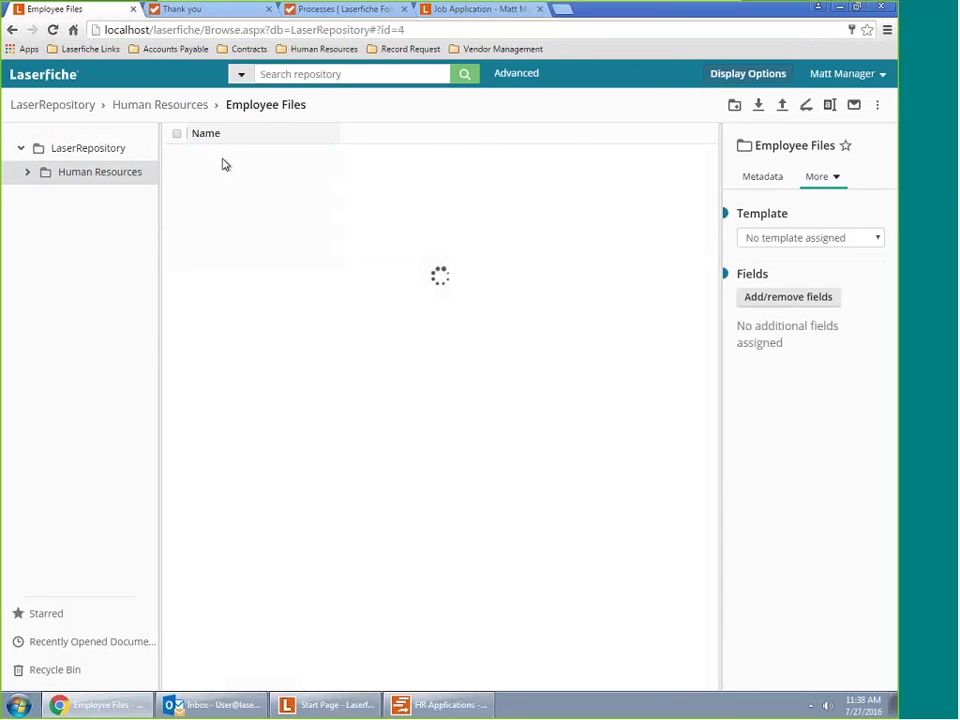
Select the Office Manager's folder to show its Employee File template metadata
{"action": "left_click", "coordinate": [178, 187]}
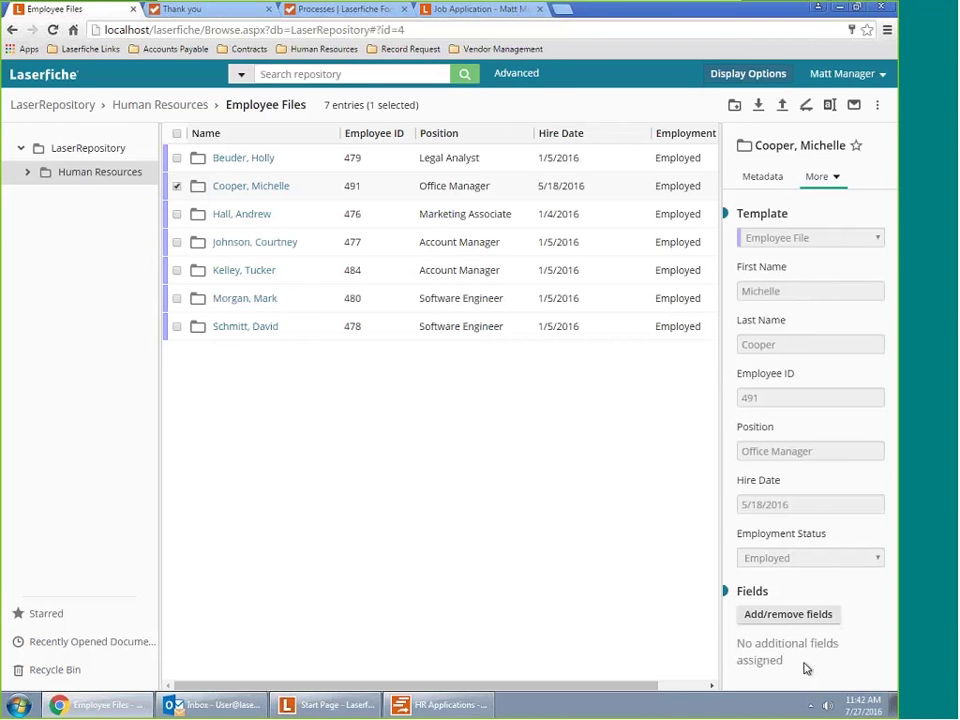
{"action": "mouse_move", "coordinate": [520, 7]}
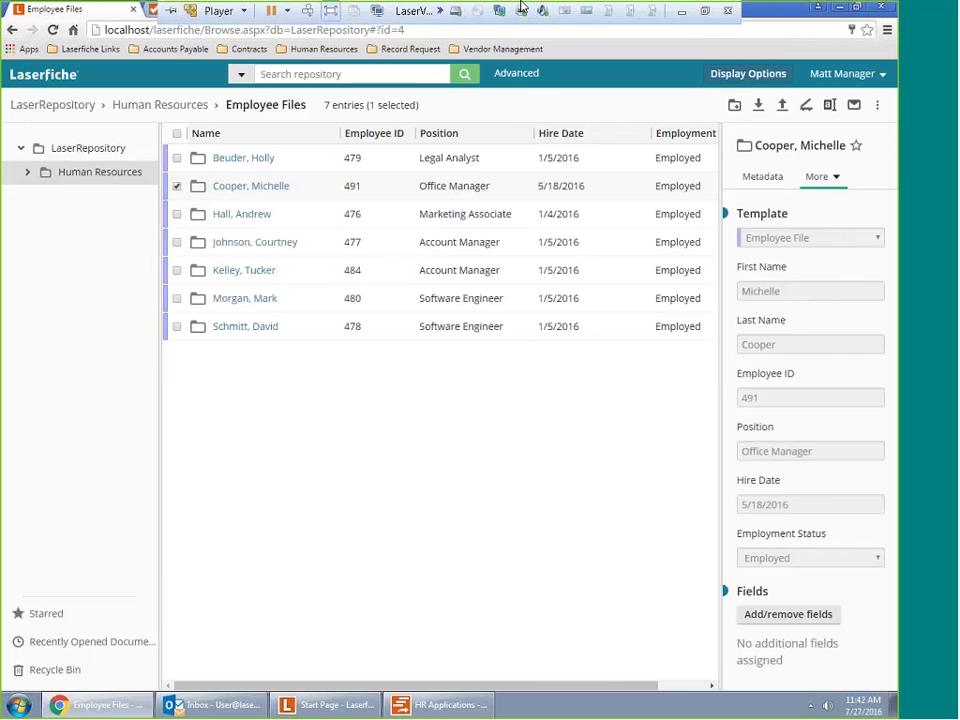
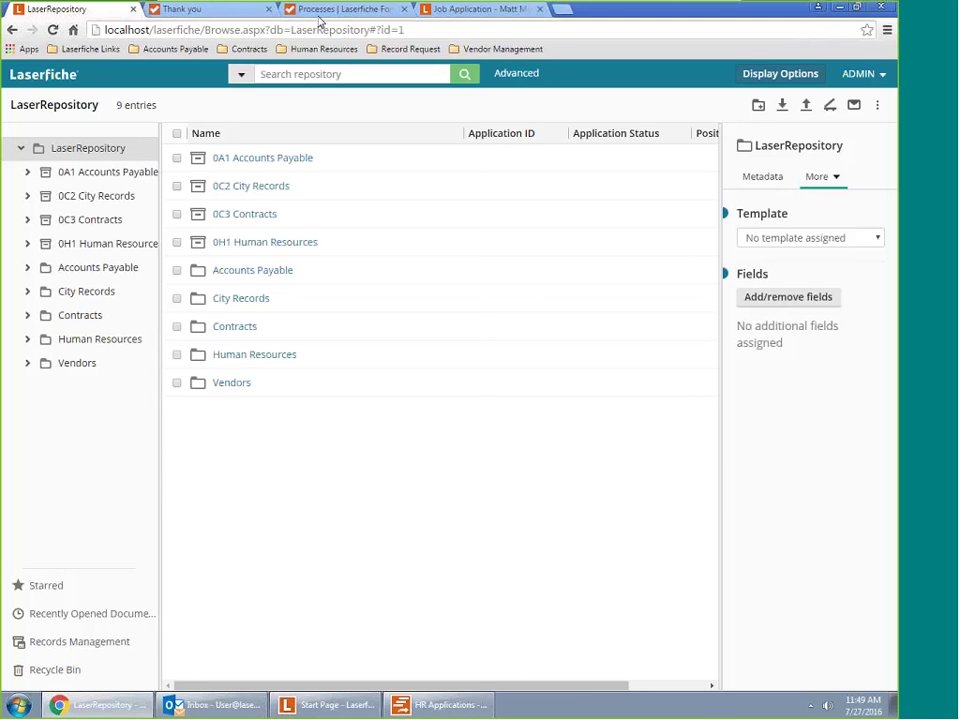
Switch to the Laserfiche Forms tab showing the Job Application - Recruiter Review designer
{"action": "left_click", "coordinate": [320, 10]}
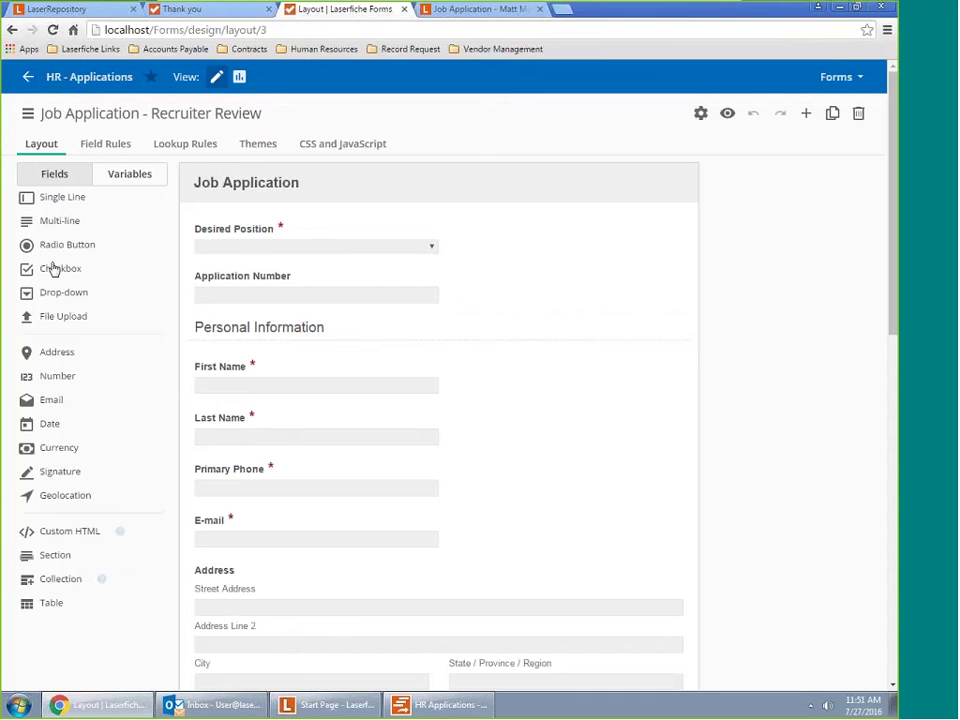
View the Desired Position field's properties, then the form's custom CSS and phone-mask script
{"action": "left_click", "coordinate": [249, 246]}
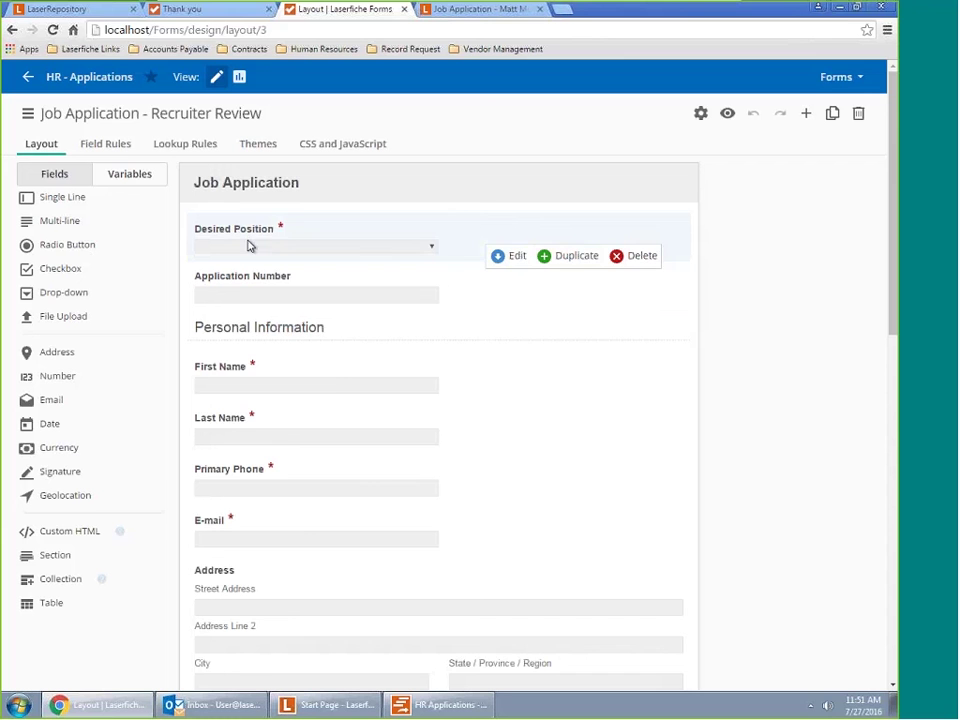
{"action": "left_click", "coordinate": [518, 258]}
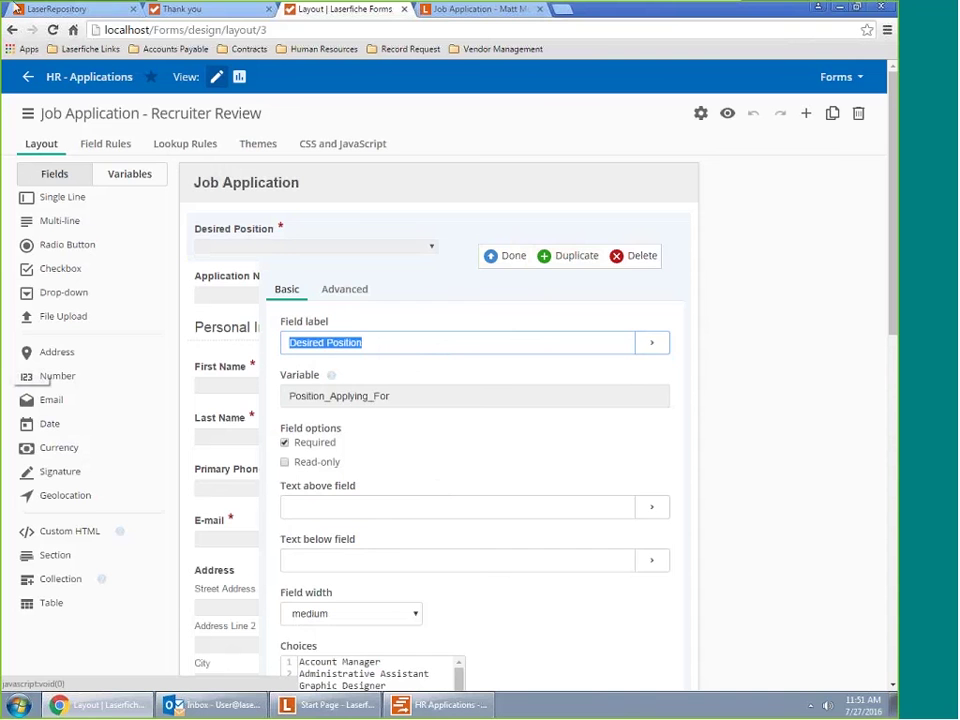
{"action": "left_click", "coordinate": [378, 148]}
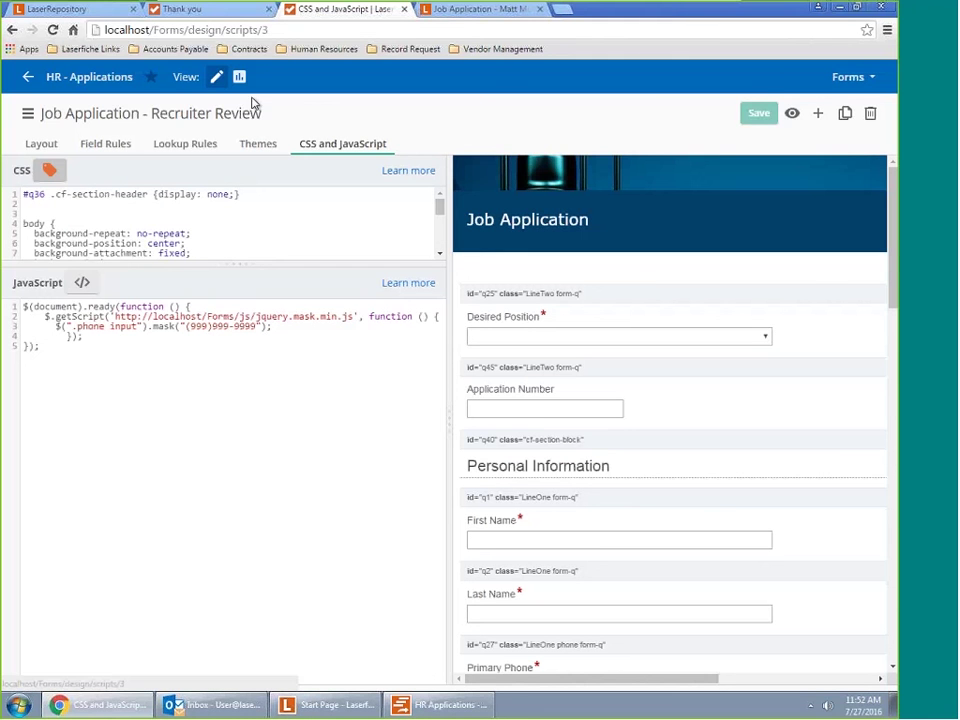
Leave the form designer for the Processes list showing 9 processes
{"action": "left_click", "coordinate": [870, 77]}
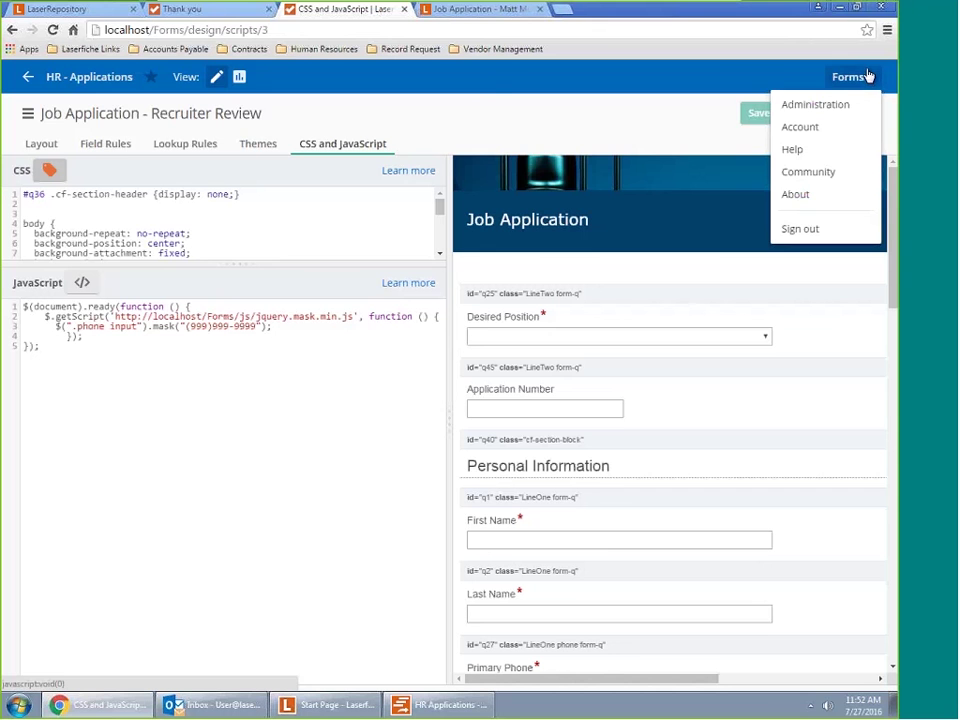
{"action": "mouse_move", "coordinate": [22, 76]}
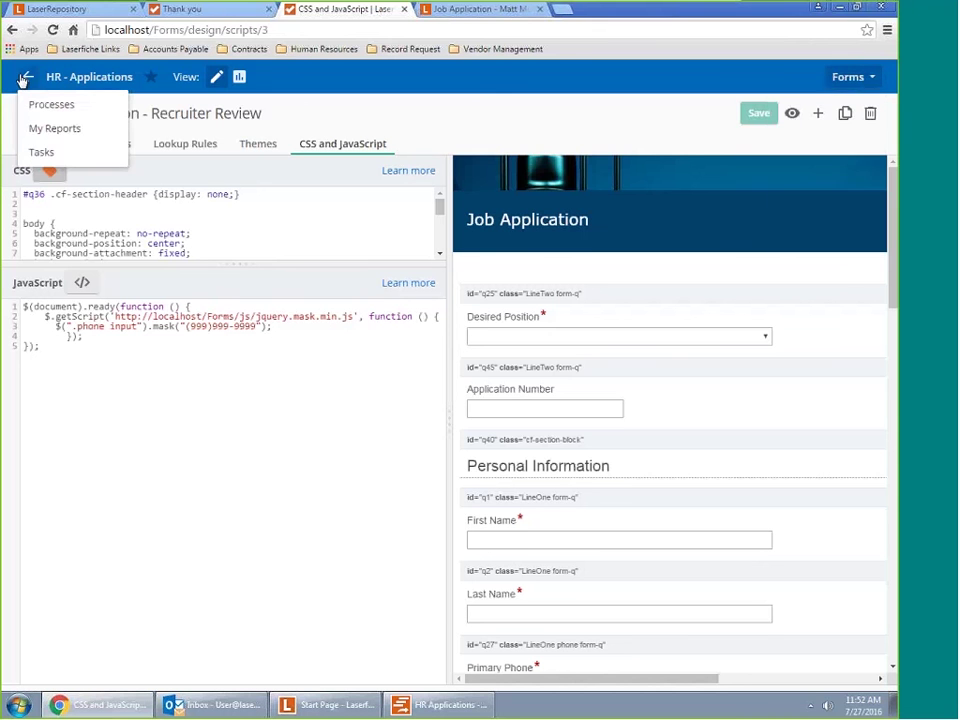
{"action": "left_click", "coordinate": [50, 107]}
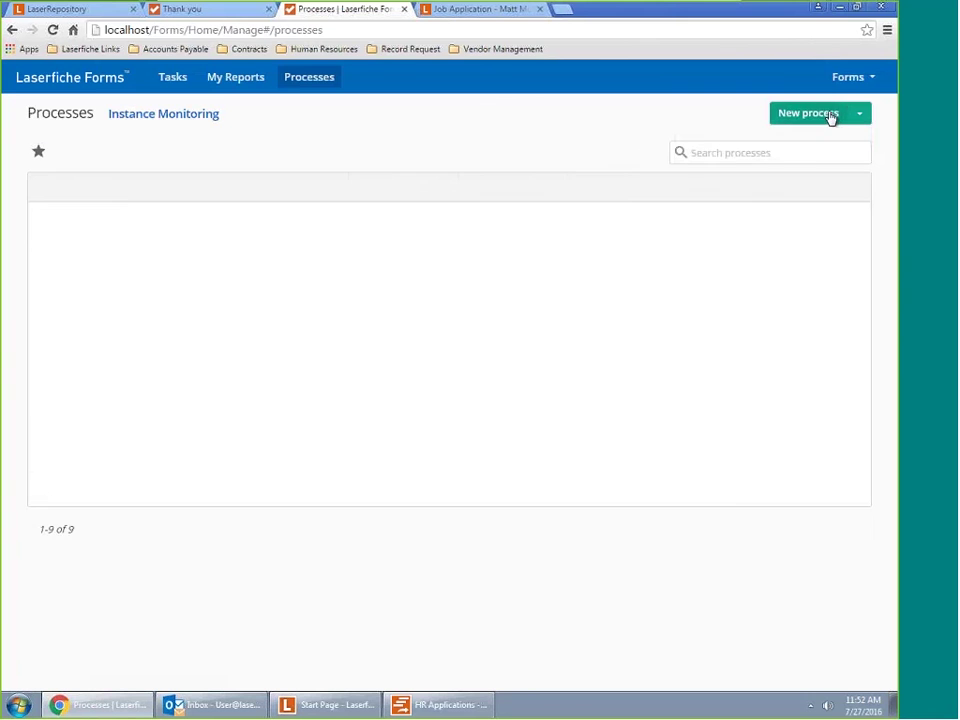
Create a new process named 'Test' from the Form Submission template
{"action": "left_click", "coordinate": [830, 117]}
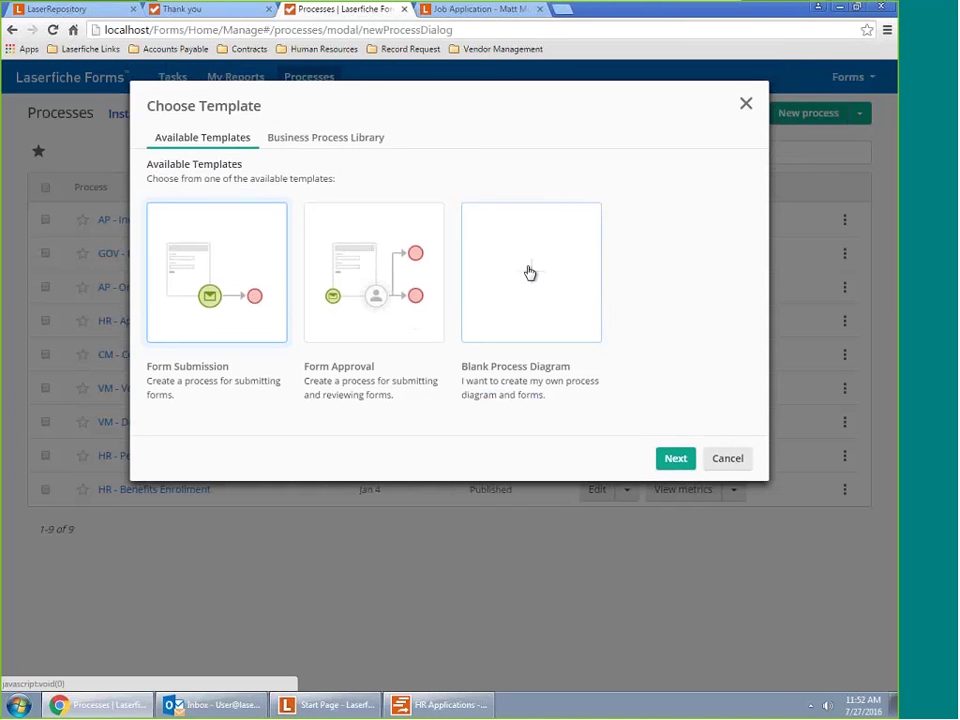
{"action": "left_click", "coordinate": [529, 274]}
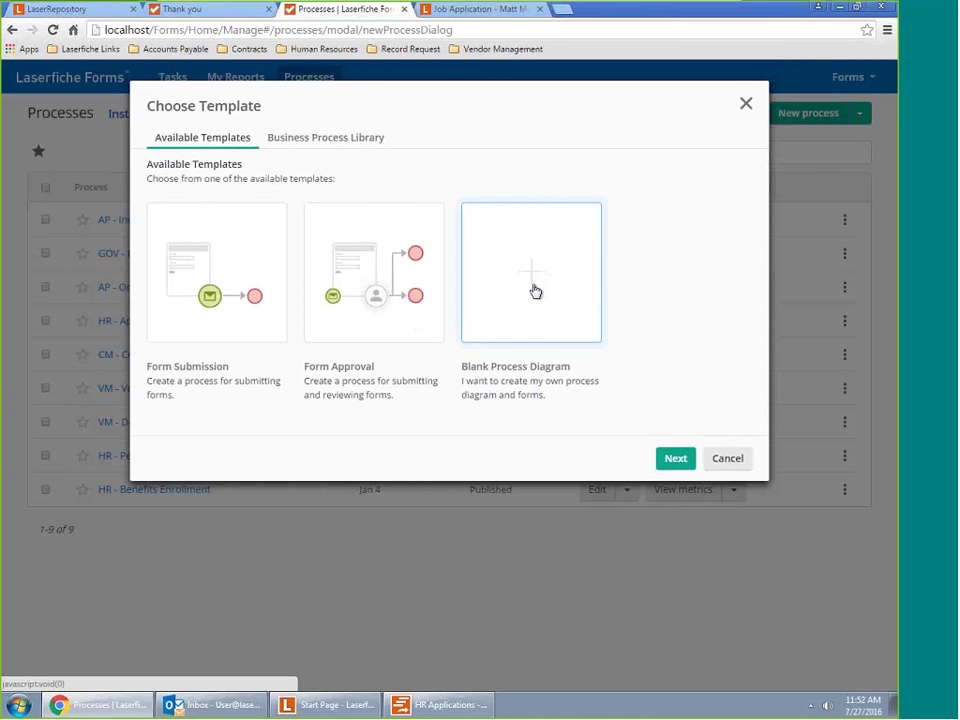
{"action": "left_click", "coordinate": [665, 462]}
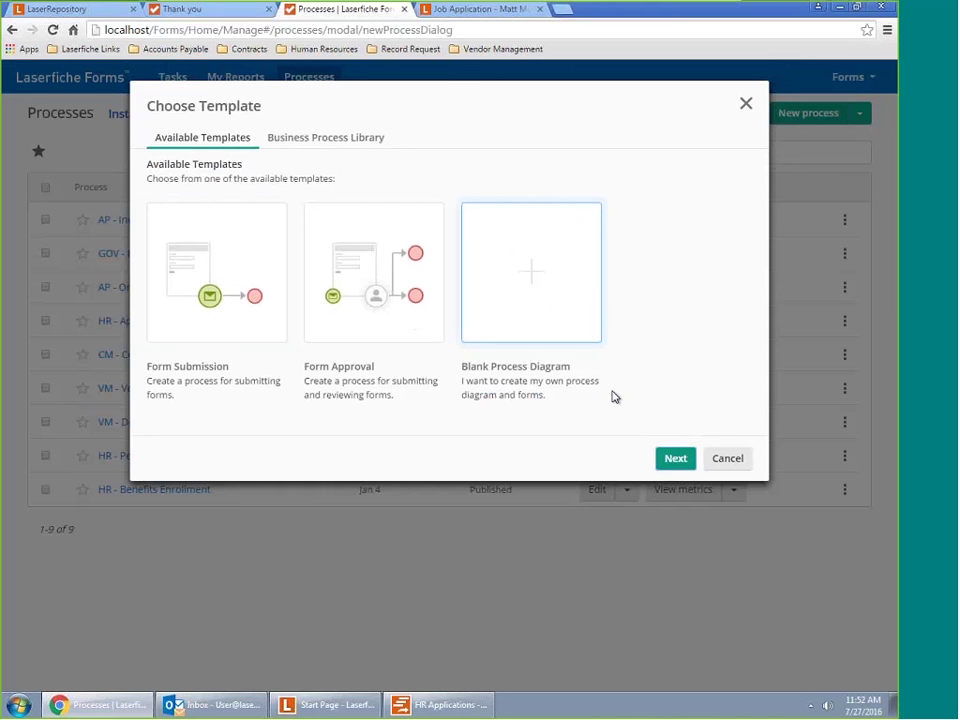
{"action": "left_click", "coordinate": [249, 297]}
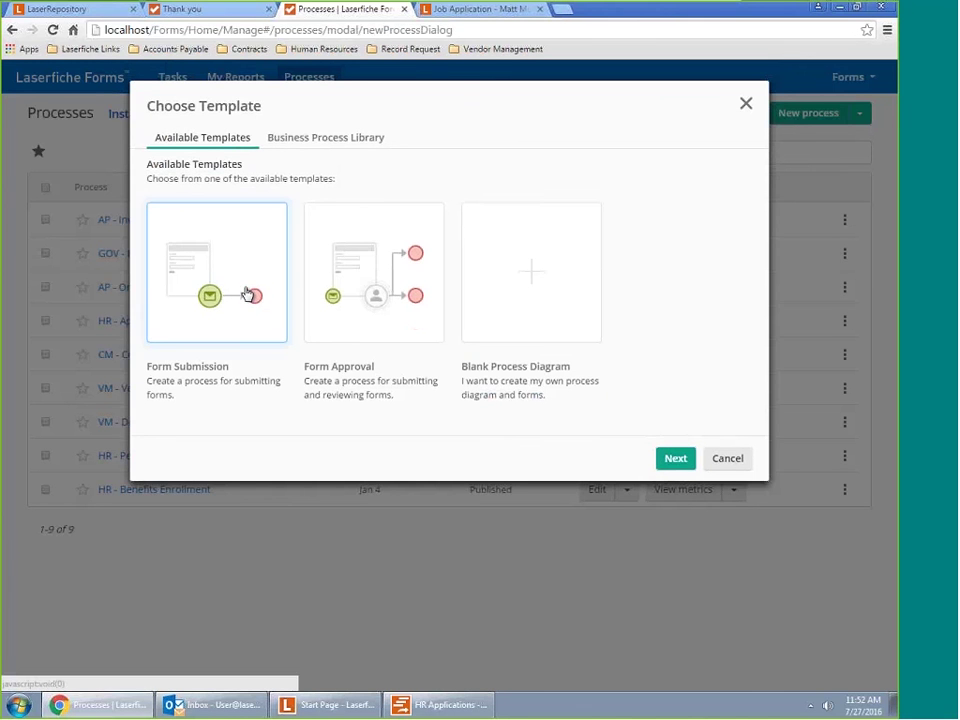
{"action": "left_click", "coordinate": [667, 457]}
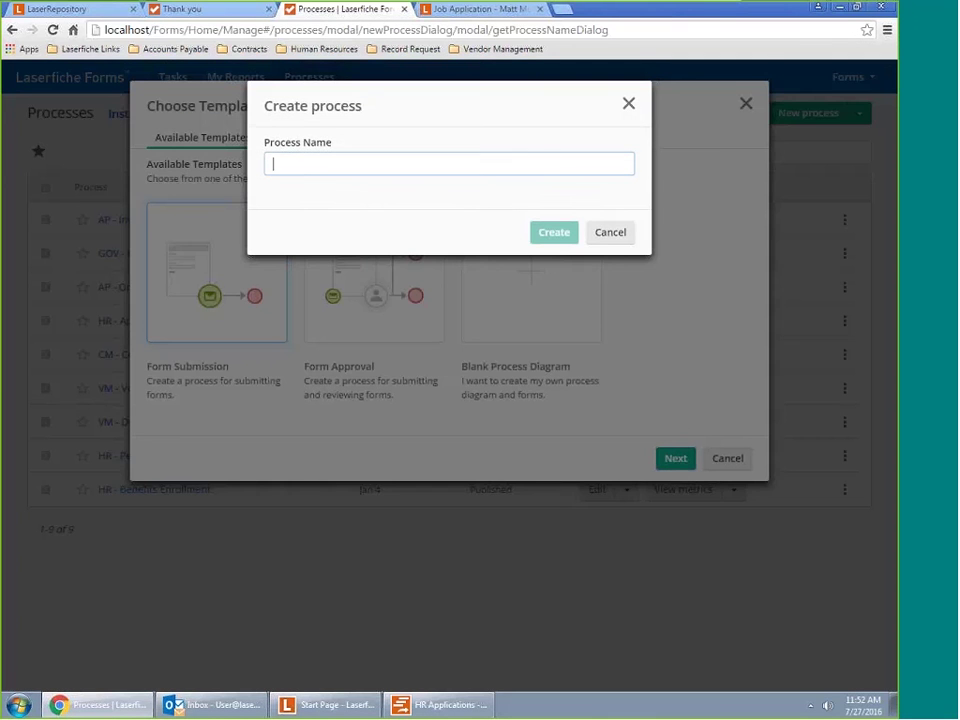
{"action": "type", "text": "Test"}
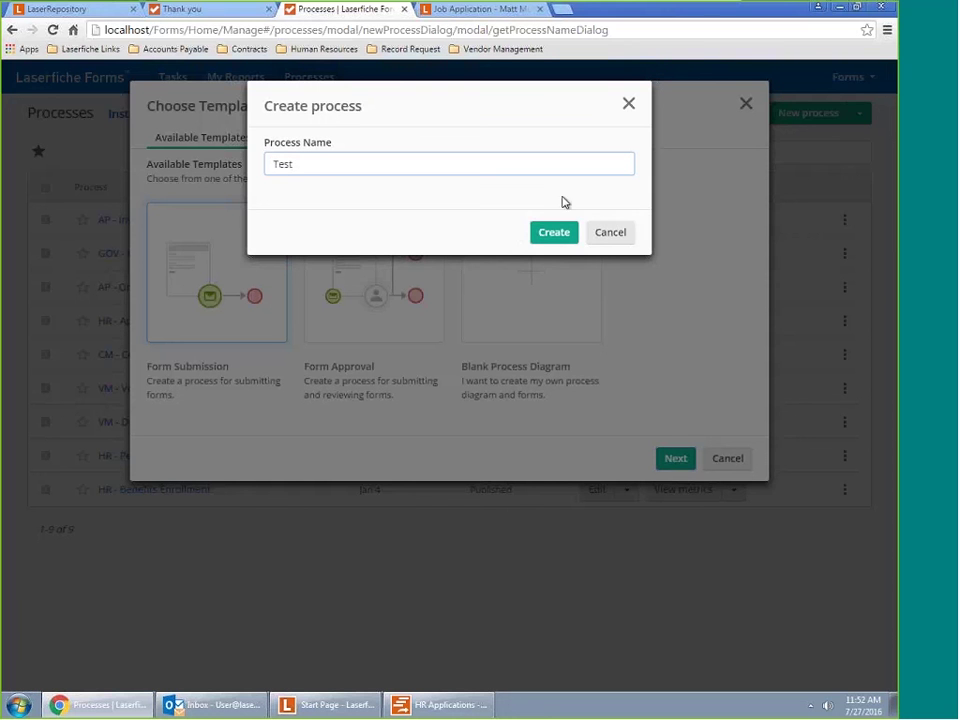
{"action": "left_click", "coordinate": [540, 240]}
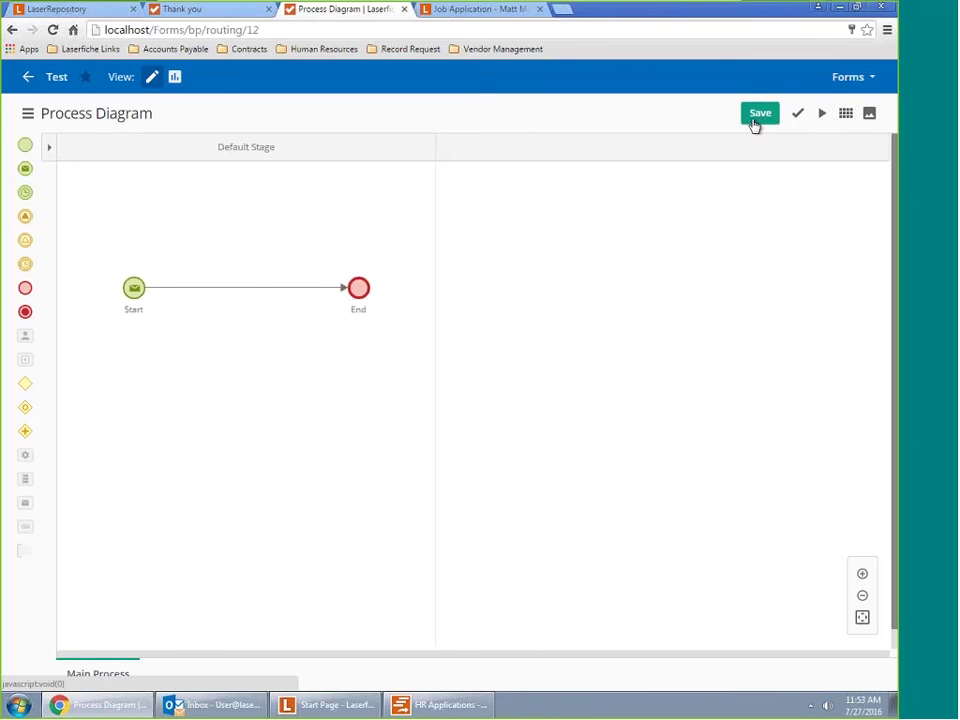
From the Processes list, open the Test process's empty Starting Form for editing
{"action": "mouse_move", "coordinate": [26, 77]}
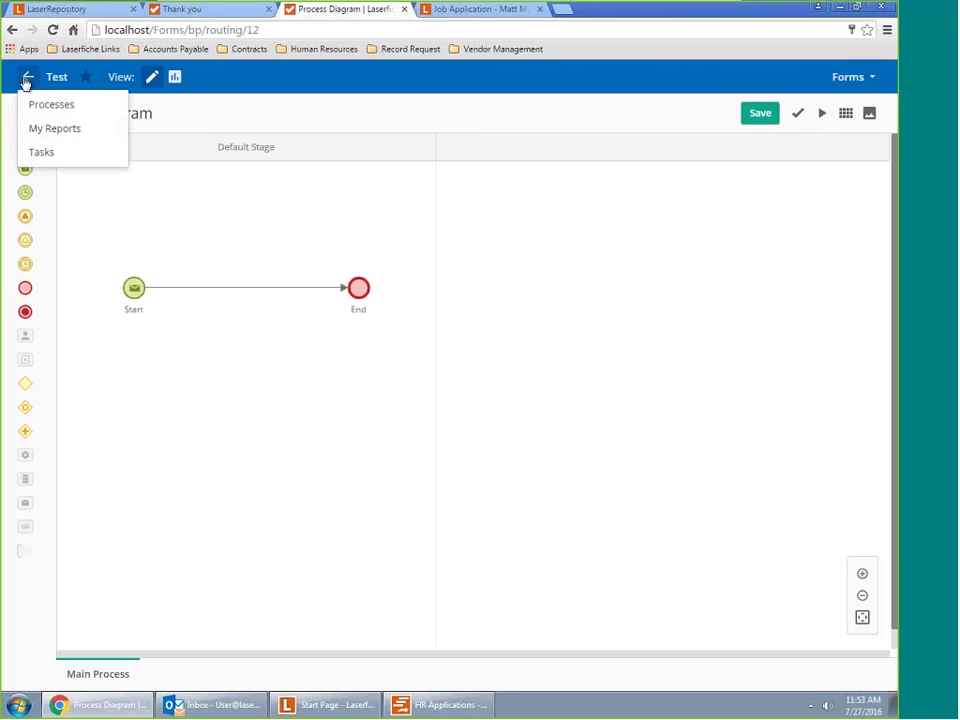
{"action": "left_click", "coordinate": [60, 106]}
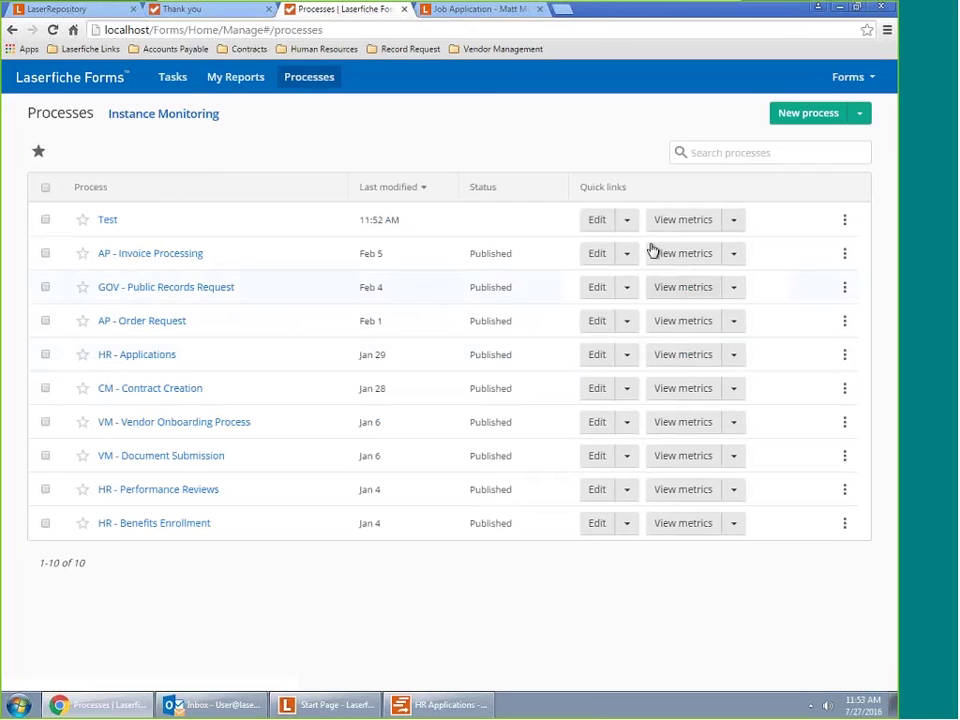
{"action": "left_click", "coordinate": [628, 221]}
{"action": "left_click", "coordinate": [591, 279]}
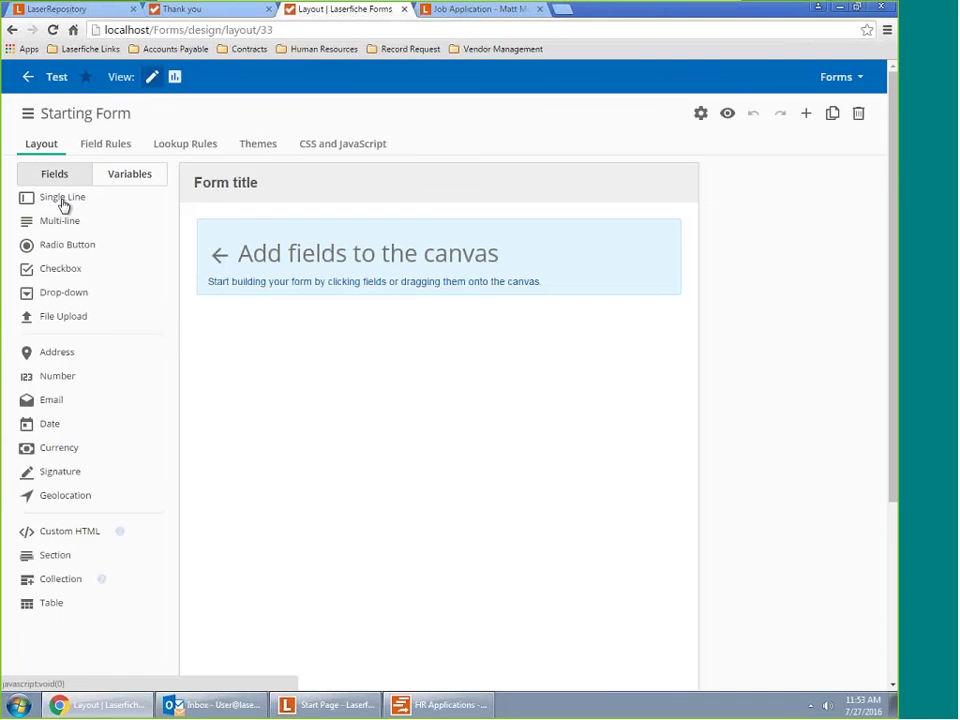
Add Single Line, Multi-line and File Upload fields to the form, then select File Upload
{"action": "left_click_drag", "start_coordinate": [63, 205], "coordinate": [290, 236]}
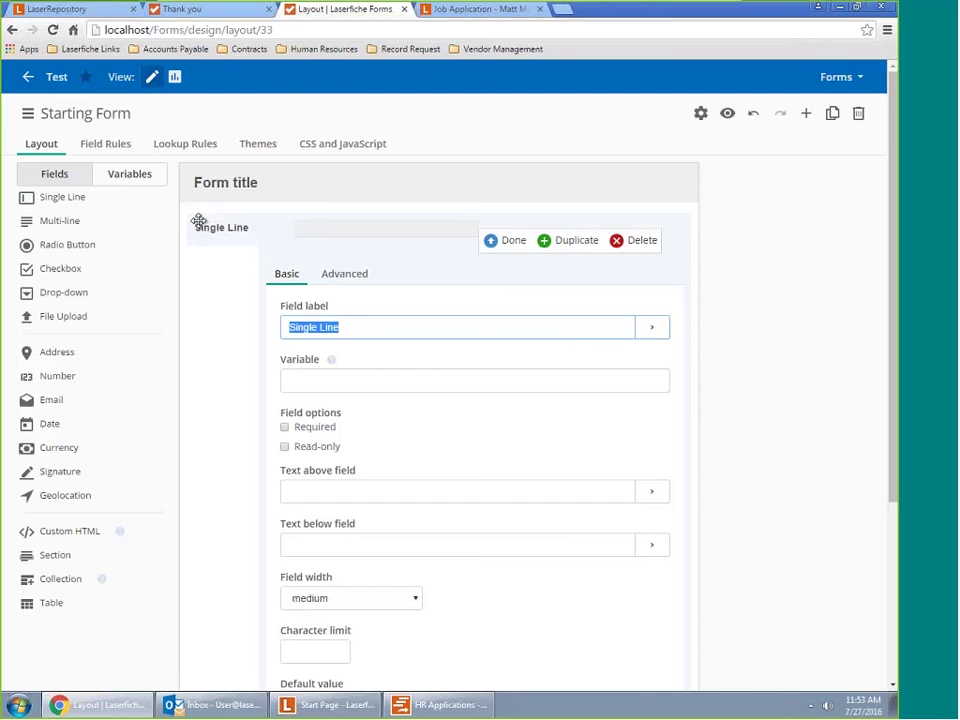
{"action": "left_click_drag", "start_coordinate": [72, 226], "coordinate": [242, 266]}
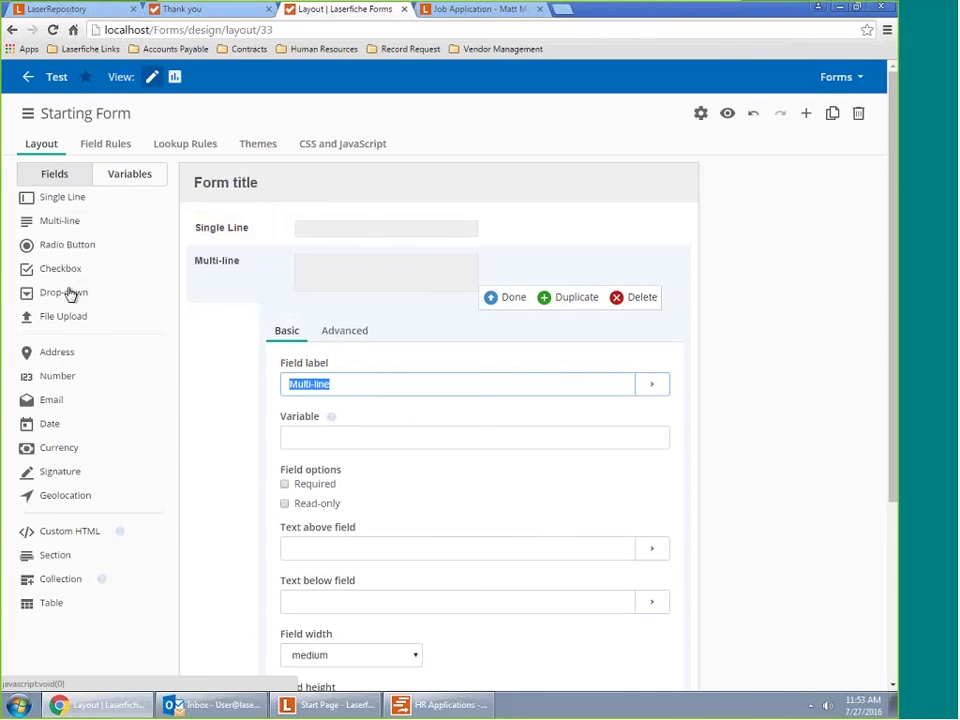
{"action": "left_click_drag", "start_coordinate": [71, 317], "coordinate": [208, 322]}
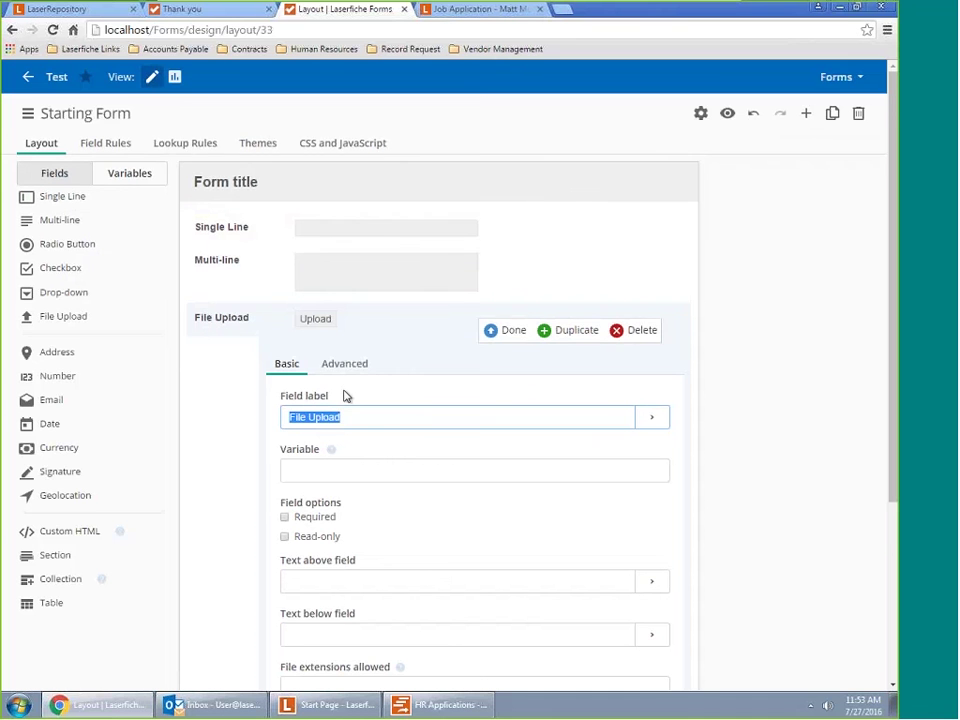
{"action": "scroll", "coordinate": [346, 398], "scroll_direction": "down", "scroll_amount": 3}
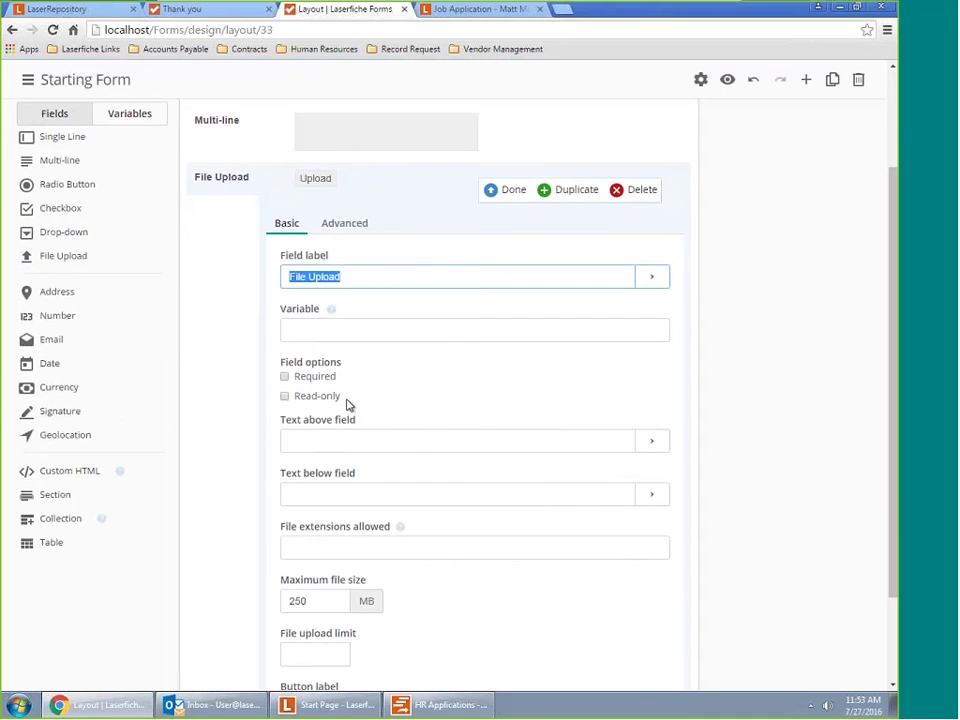
{"action": "scroll", "coordinate": [348, 404], "scroll_direction": "down", "scroll_amount": 1}
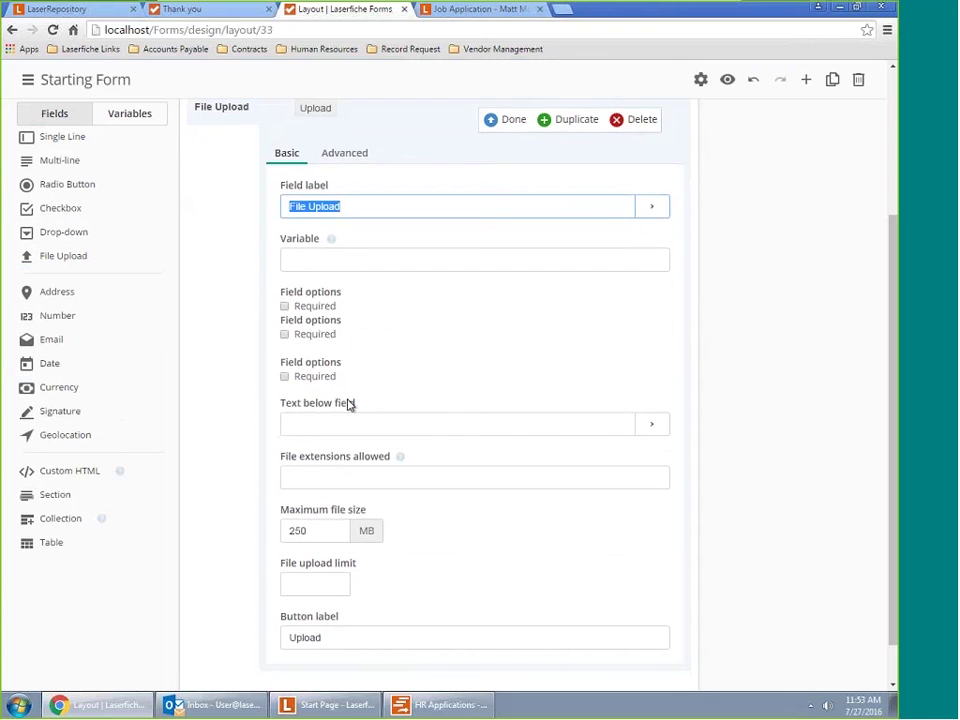
{"action": "scroll", "coordinate": [467, 414], "scroll_direction": "up", "scroll_amount": 2}
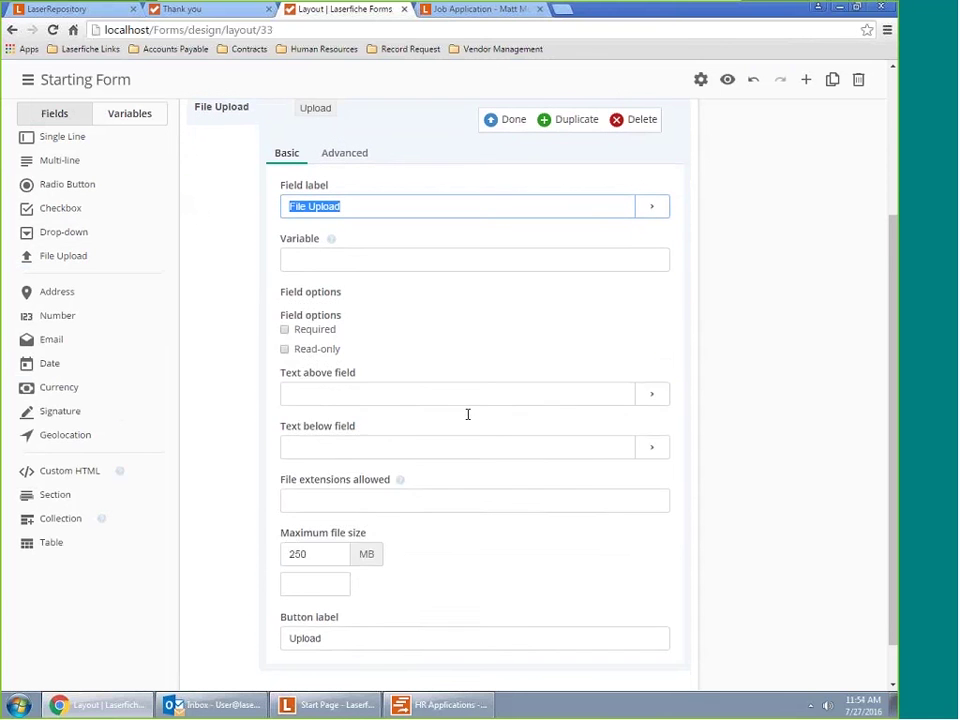
{"action": "left_click", "coordinate": [251, 180]}
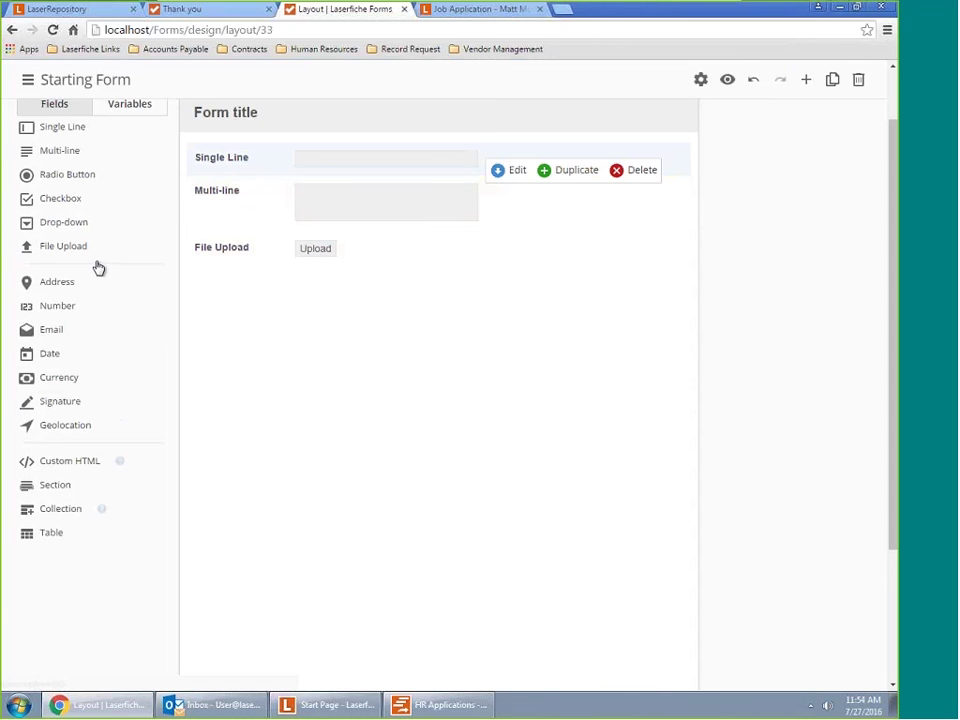
{"action": "left_click", "coordinate": [210, 253]}
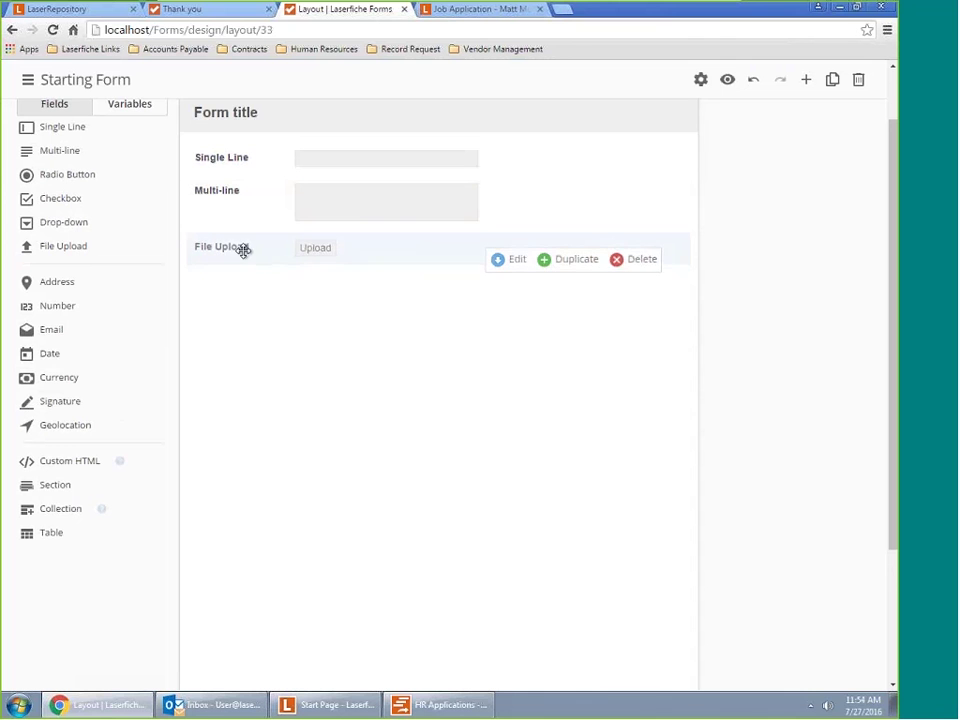
Review the File Upload settings: 250 MB maximum file size and 'Upload' button label
{"action": "left_click", "coordinate": [519, 263]}
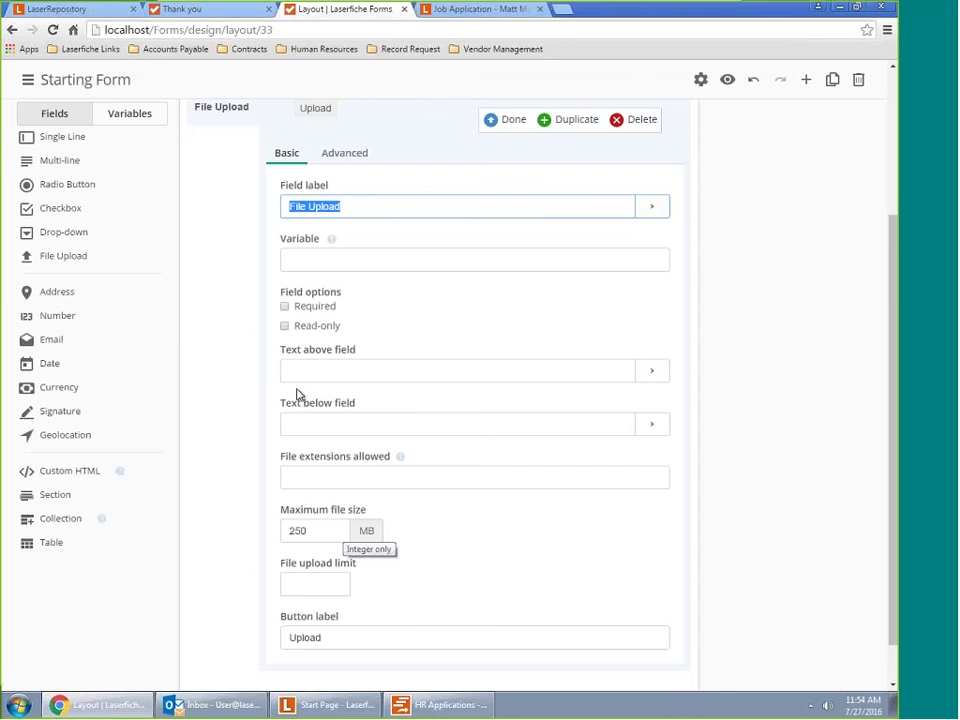
{"action": "scroll", "coordinate": [416, 536], "scroll_direction": "up", "scroll_amount": 3}
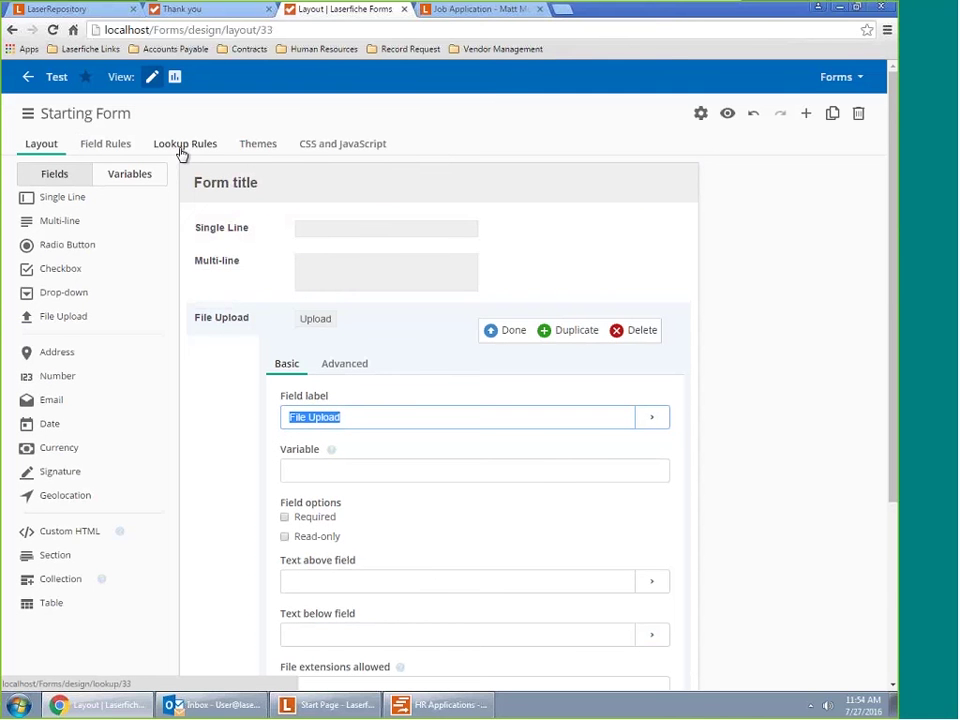
{"action": "scroll", "coordinate": [424, 574], "scroll_direction": "down", "scroll_amount": 3}
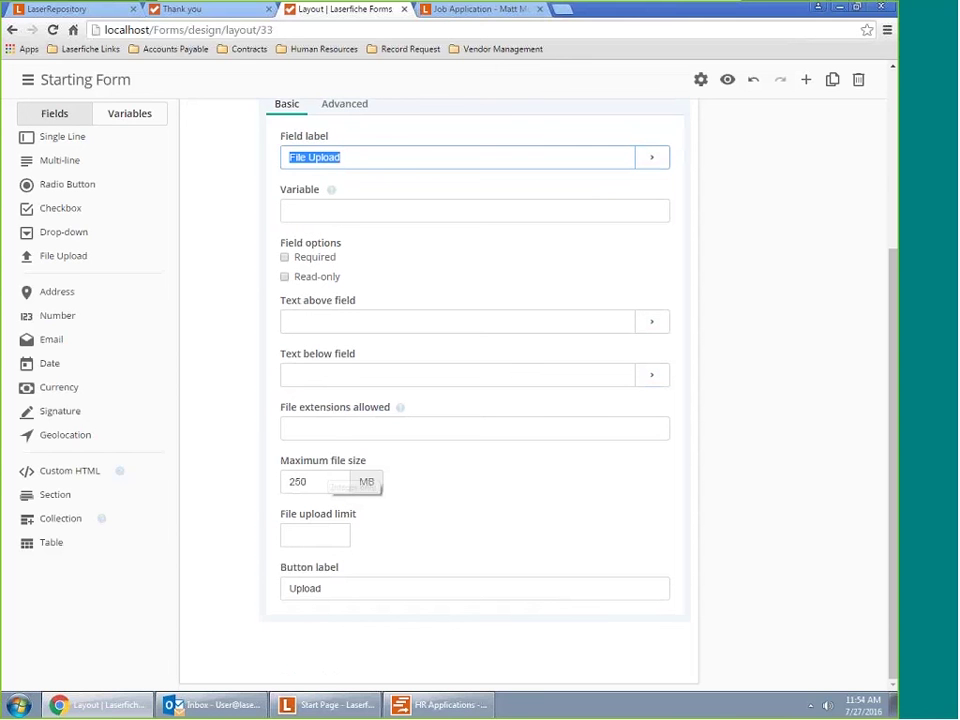
{"action": "scroll", "coordinate": [415, 533], "scroll_direction": "up", "scroll_amount": 3}
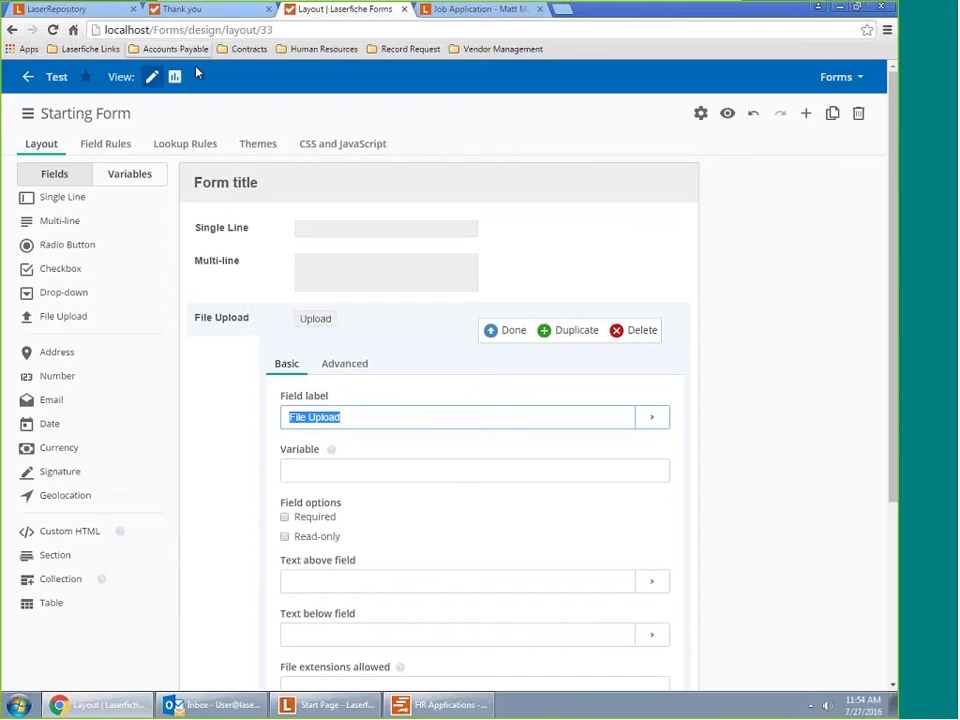
Try the HR Application and Records themes, then apply the Widget Tec theme
{"action": "left_click", "coordinate": [264, 147]}
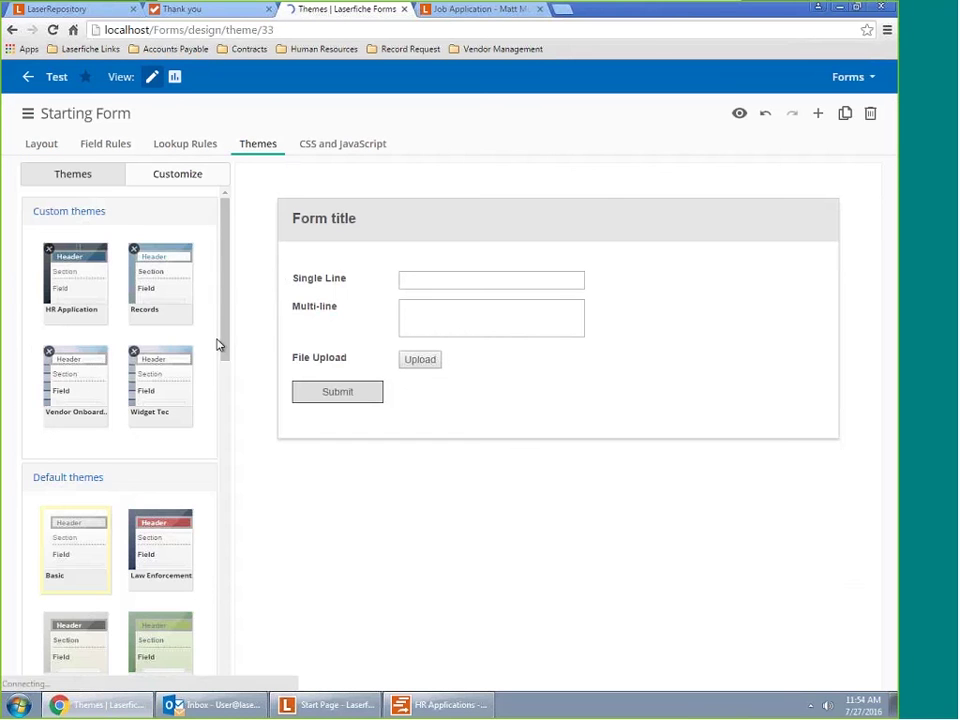
{"action": "scroll", "coordinate": [214, 336], "scroll_direction": "down", "scroll_amount": 3}
{"action": "scroll", "coordinate": [167, 390], "scroll_direction": "up", "scroll_amount": 3}
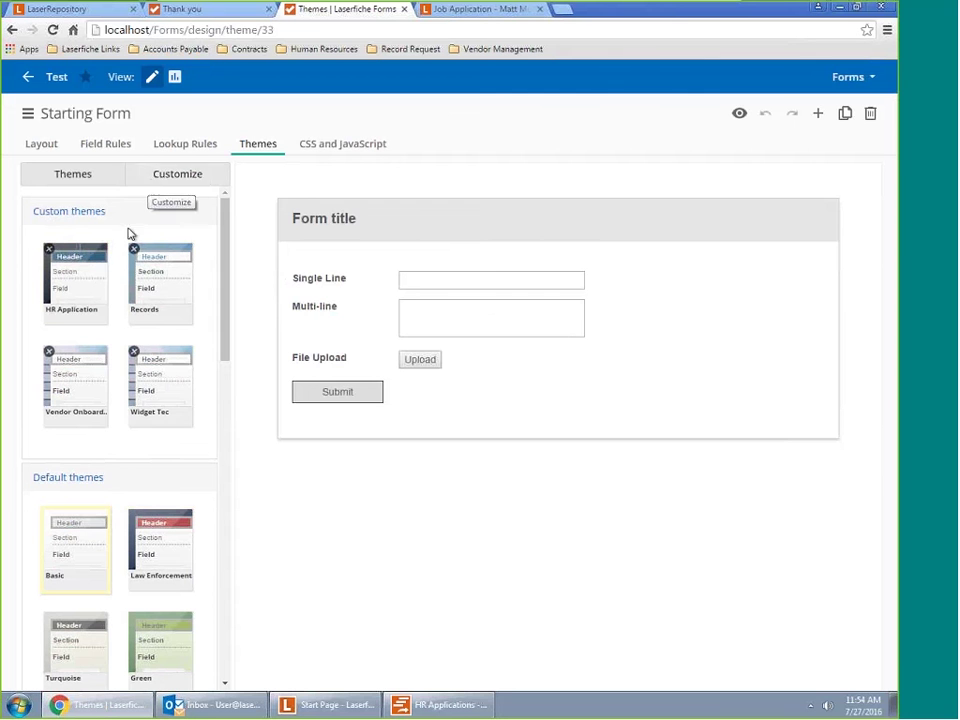
{"action": "left_click", "coordinate": [94, 283]}
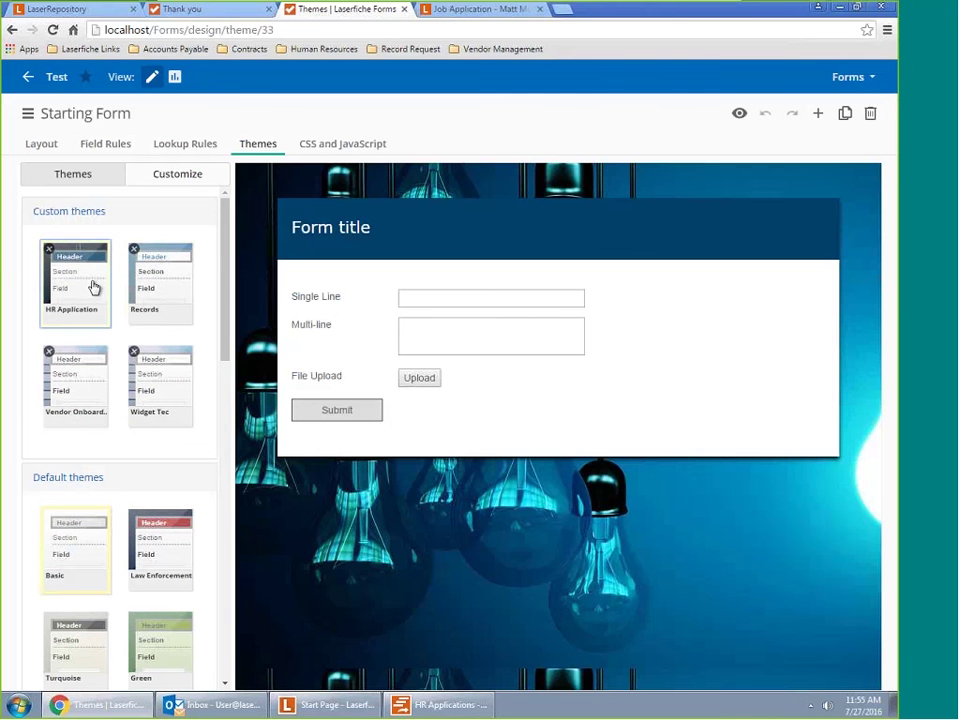
{"action": "left_click", "coordinate": [145, 293]}
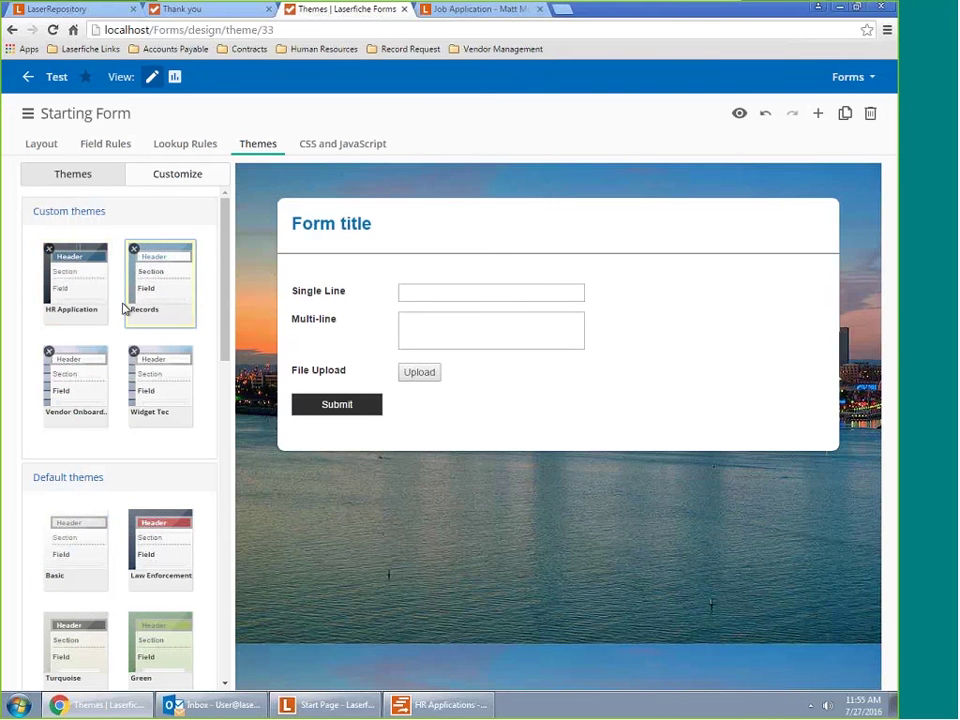
{"action": "left_click", "coordinate": [82, 360]}
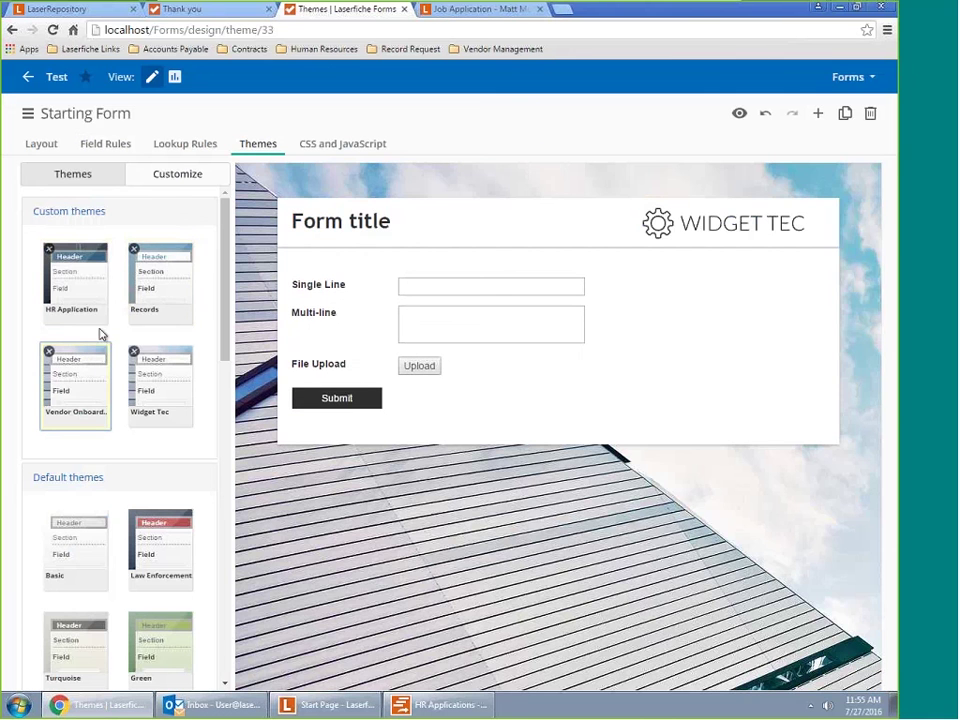
Expand the theme's Logo settings and the Form title text font, color and size options
{"action": "left_click", "coordinate": [168, 186]}
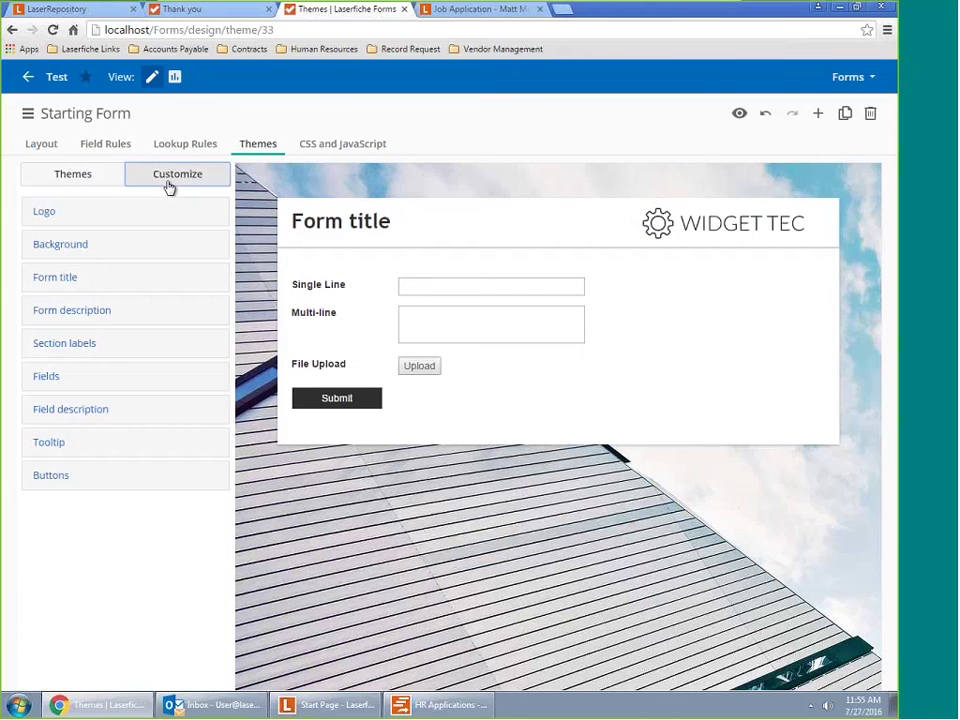
{"action": "left_click", "coordinate": [86, 220]}
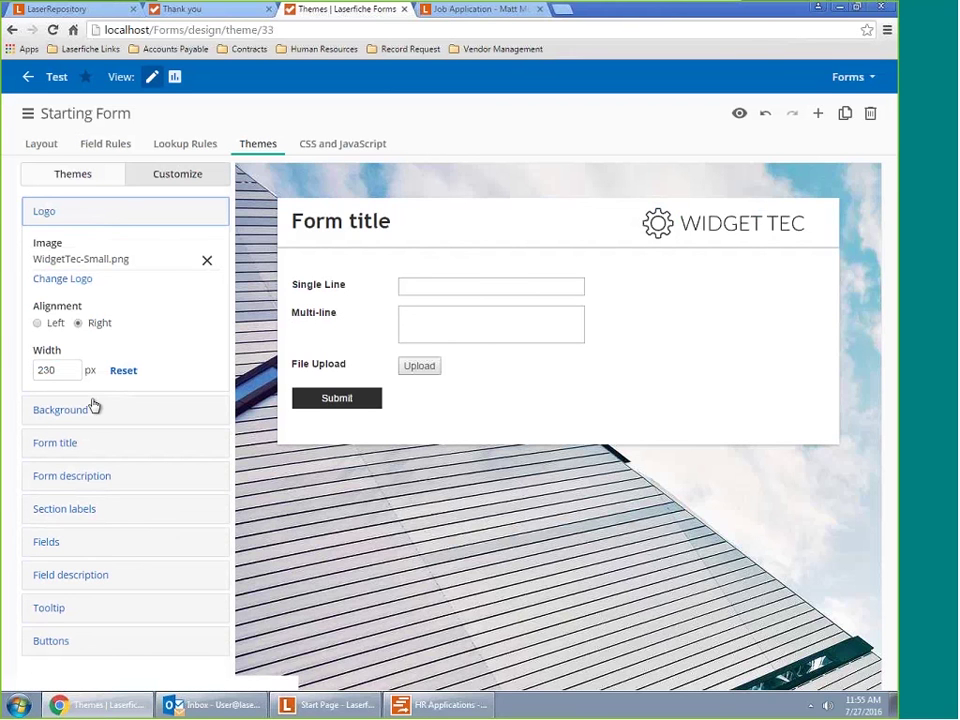
{"action": "left_click", "coordinate": [58, 444]}
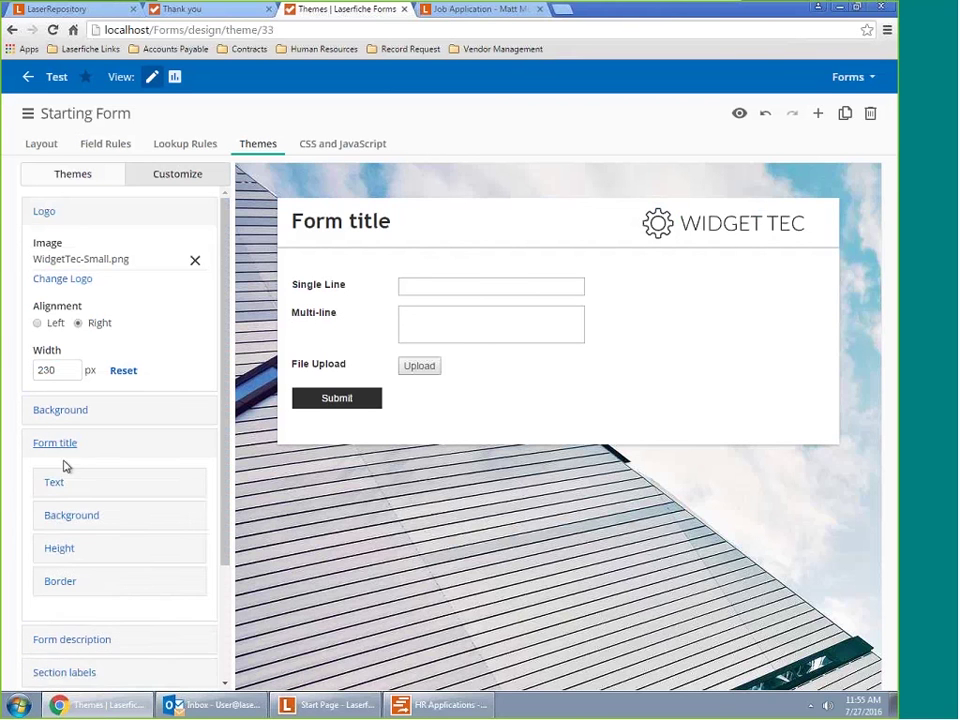
{"action": "left_click", "coordinate": [64, 484]}
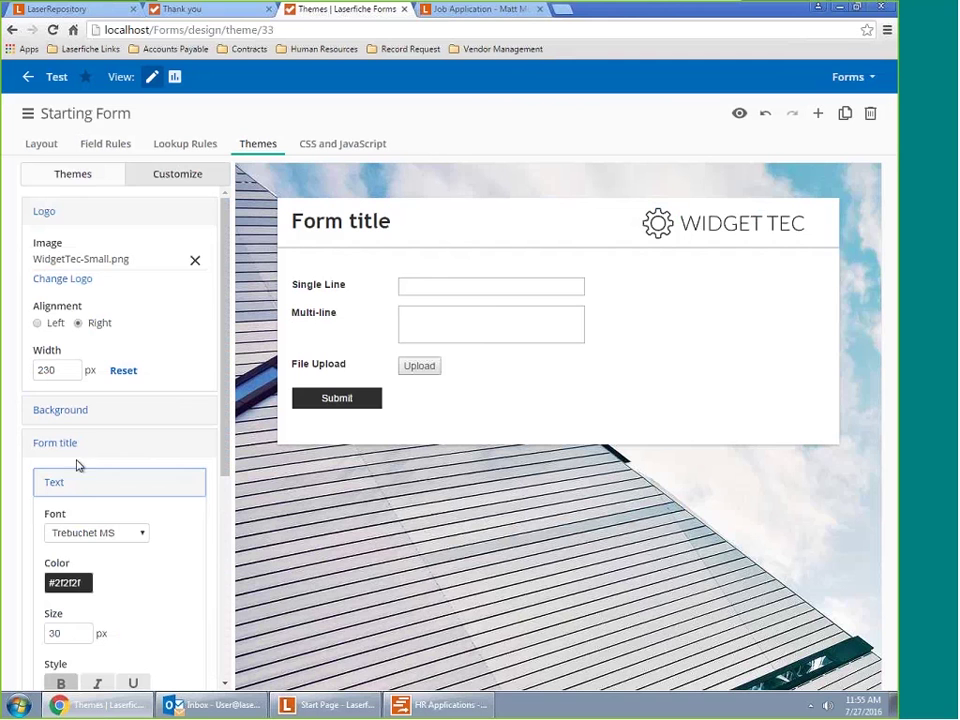
{"action": "scroll", "coordinate": [66, 425], "scroll_direction": "down", "scroll_amount": 3}
{"action": "scroll", "coordinate": [67, 411], "scroll_direction": "down", "scroll_amount": 2}
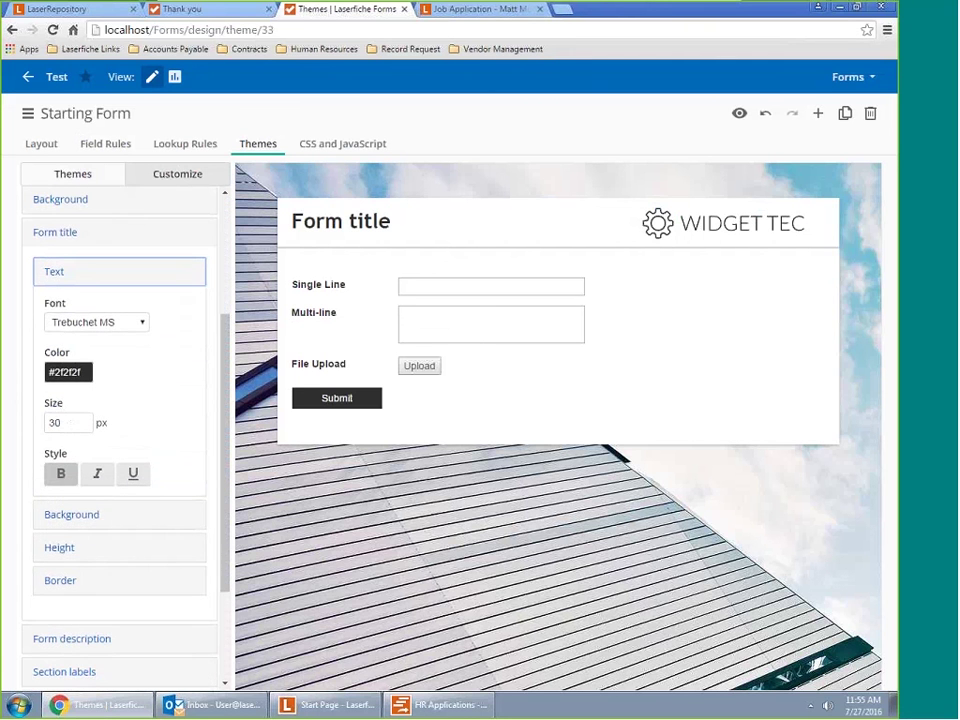
{"action": "scroll", "coordinate": [107, 501], "scroll_direction": "down", "scroll_amount": 2}
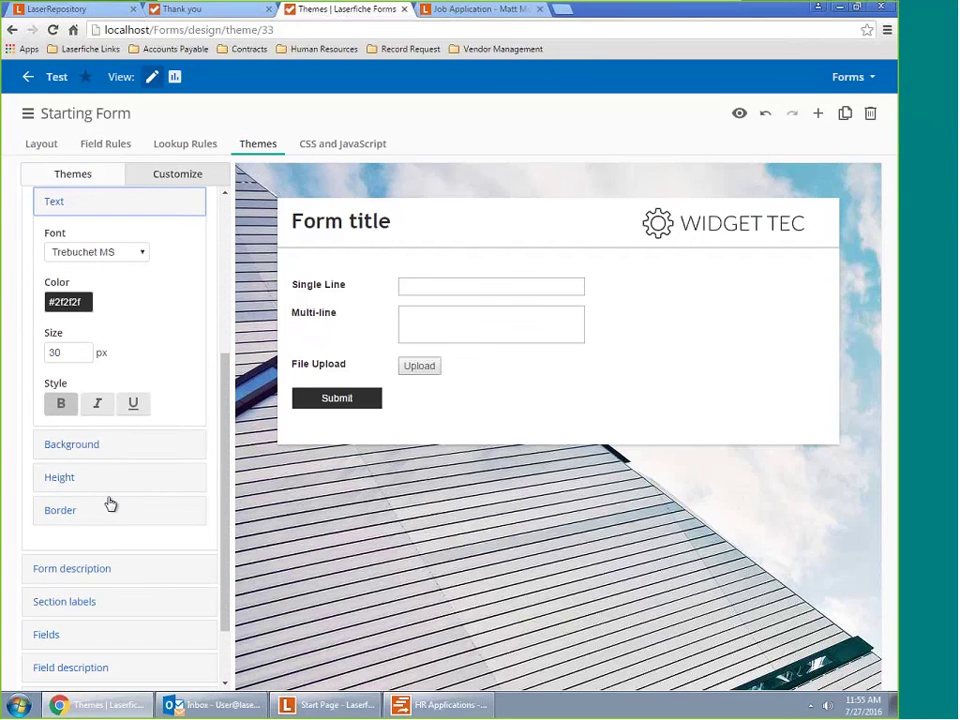
{"action": "scroll", "coordinate": [100, 400], "scroll_direction": "down", "scroll_amount": 1}
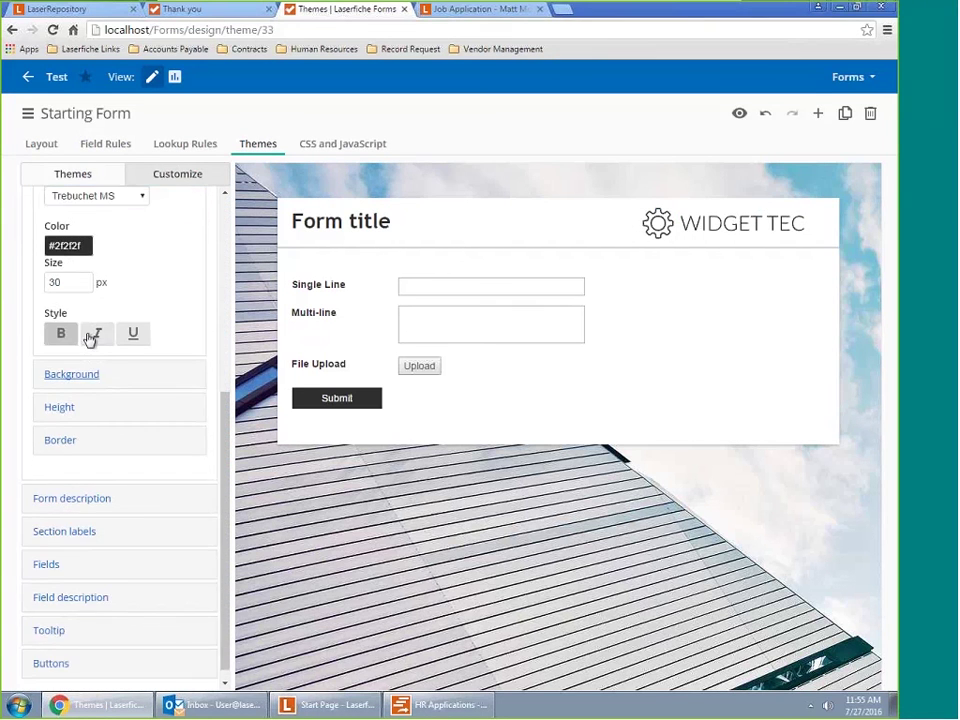
Expand the Form description, Section labels and Fields styling options
{"action": "left_click", "coordinate": [83, 511]}
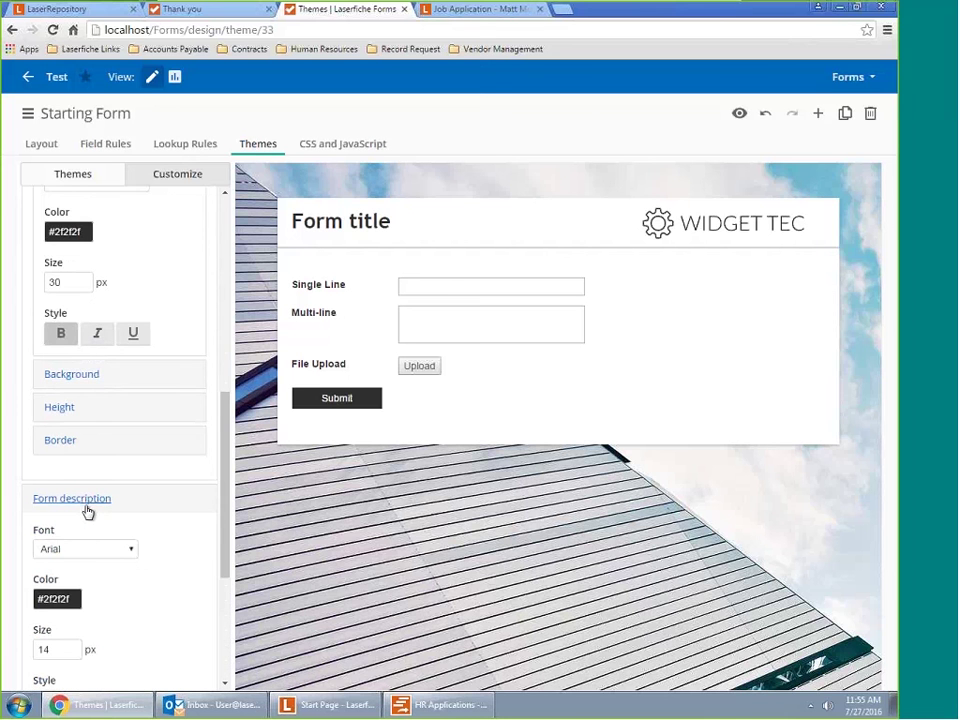
{"action": "scroll", "coordinate": [84, 540], "scroll_direction": "down", "scroll_amount": 2}
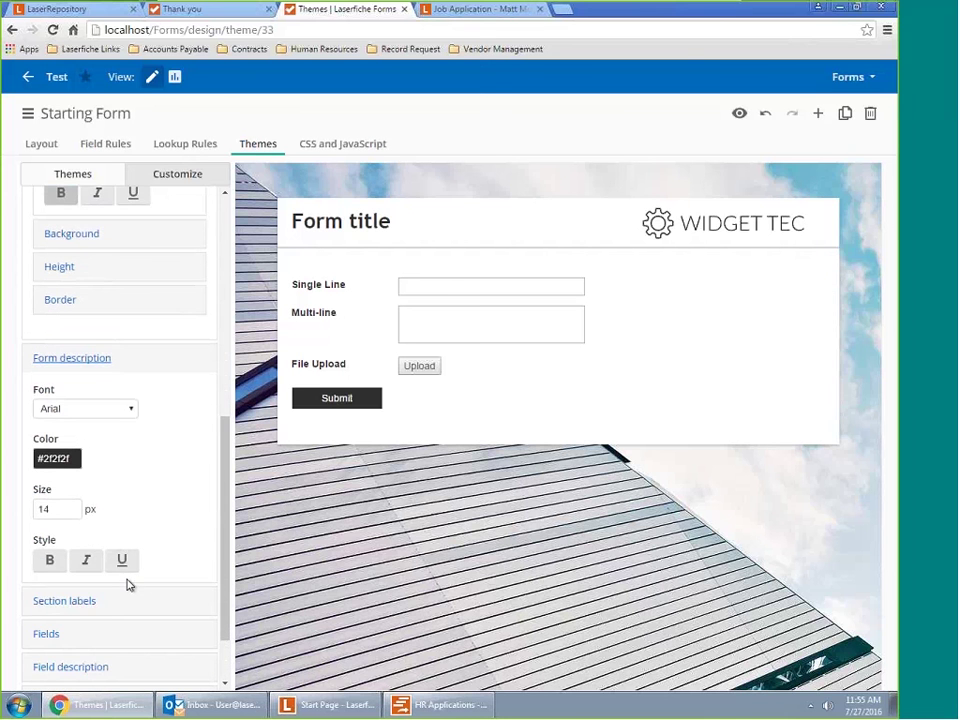
{"action": "scroll", "coordinate": [126, 583], "scroll_direction": "down", "scroll_amount": 1}
{"action": "left_click", "coordinate": [107, 540]}
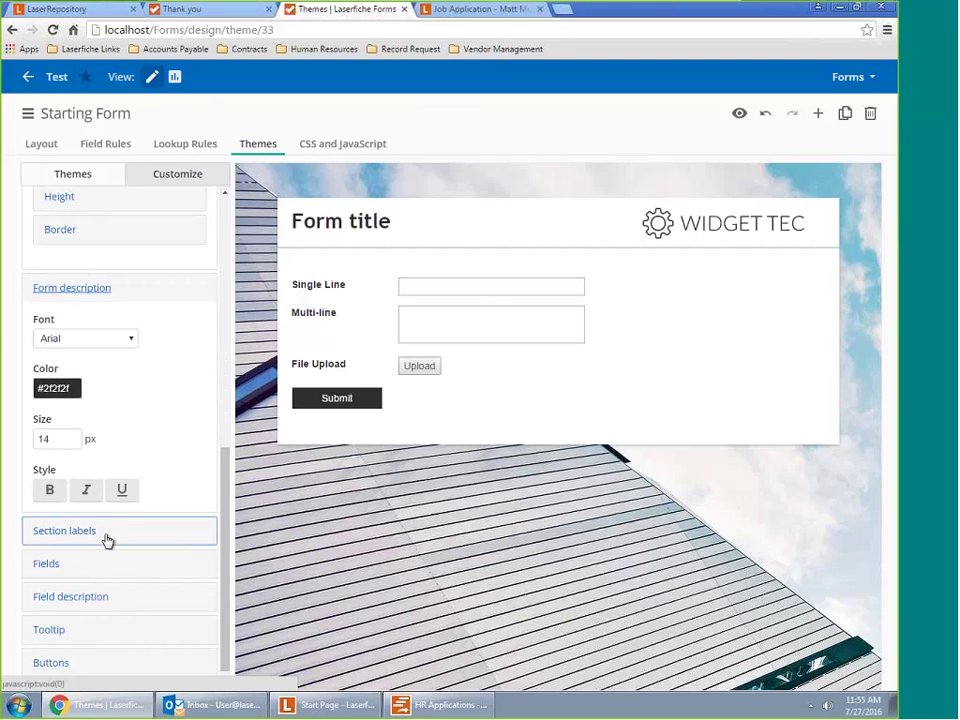
{"action": "scroll", "coordinate": [104, 540], "scroll_direction": "down", "scroll_amount": 1}
{"action": "scroll", "coordinate": [103, 540], "scroll_direction": "down", "scroll_amount": 1}
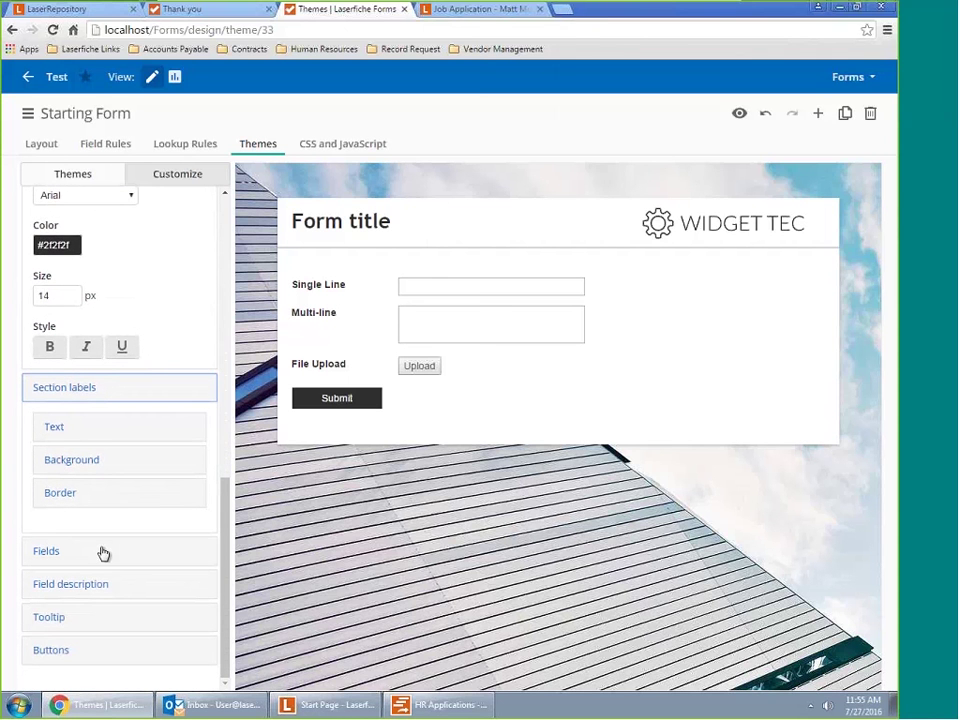
{"action": "left_click", "coordinate": [104, 552]}
{"action": "left_click", "coordinate": [103, 553]}
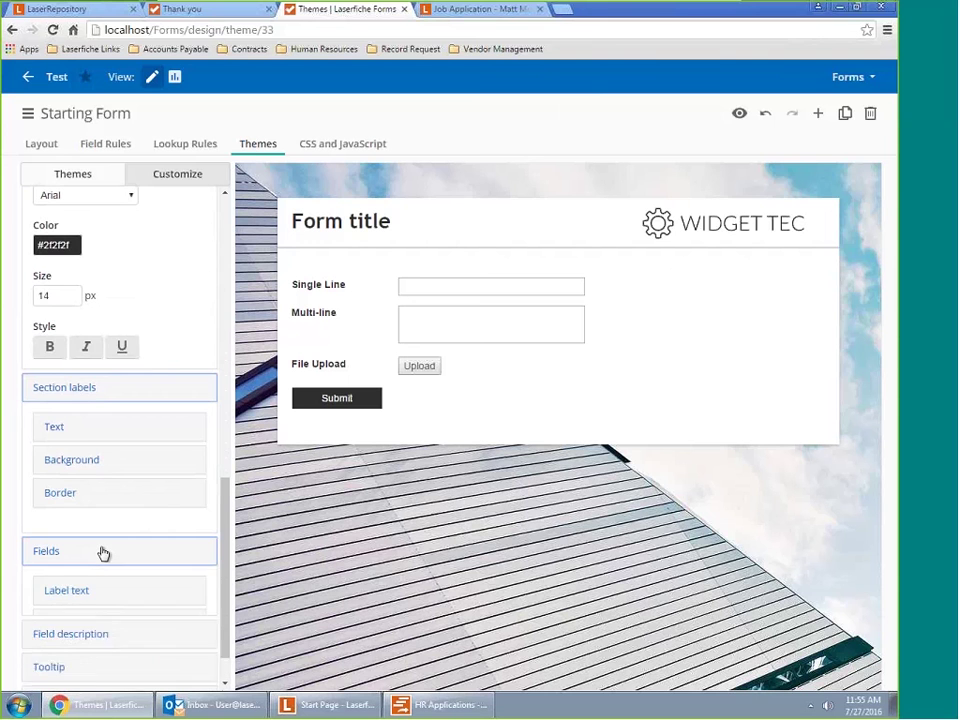
{"action": "scroll", "coordinate": [90, 548], "scroll_direction": "down", "scroll_amount": 3}
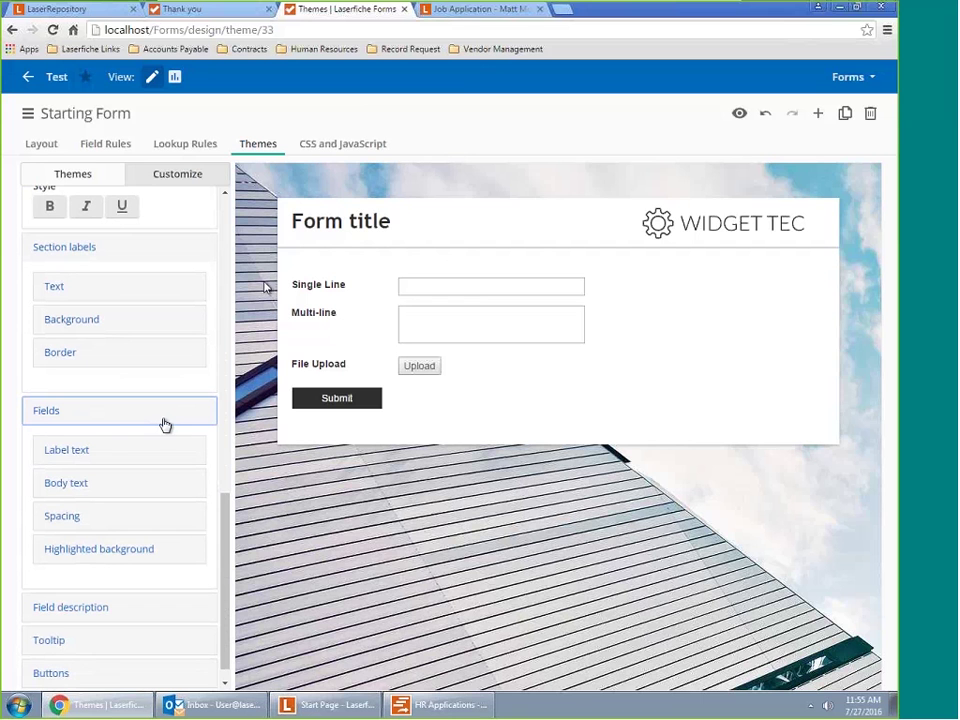
Show the Test starting form's empty CSS and JavaScript editors
{"action": "left_click", "coordinate": [369, 147]}
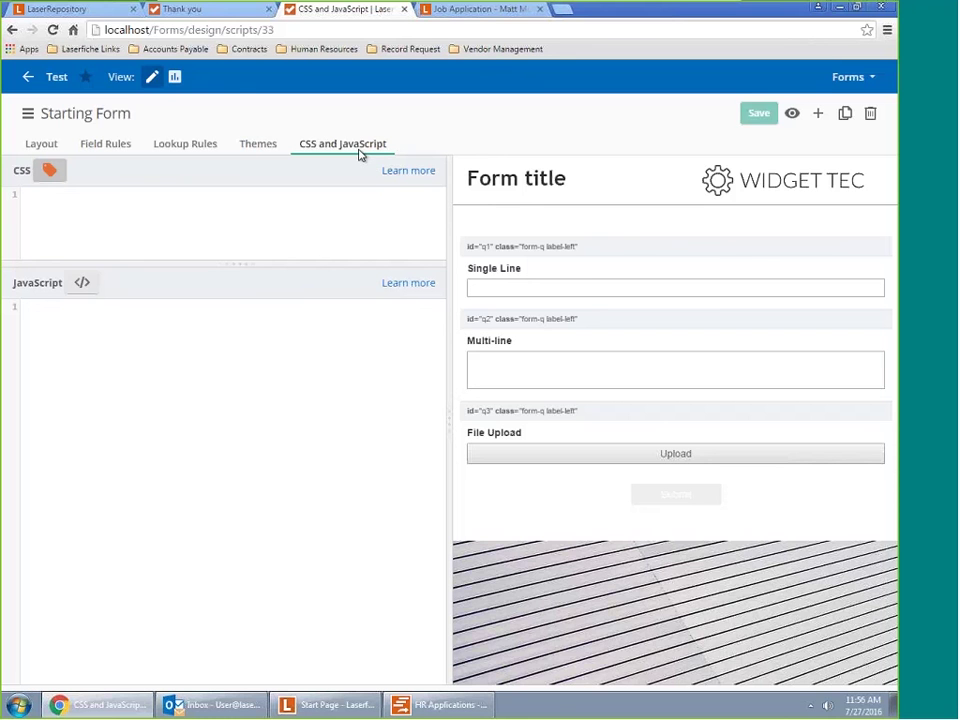
Create a blank lookup rule on the Starting Form, leaving its data source unselected
{"action": "left_click", "coordinate": [197, 145]}
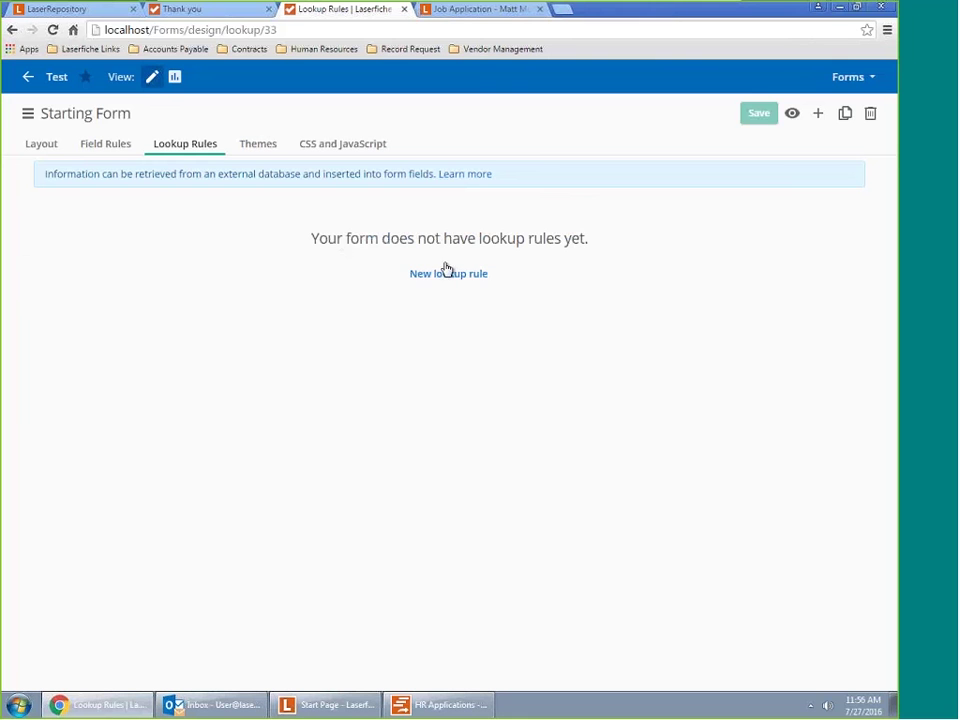
{"action": "left_click", "coordinate": [438, 284]}
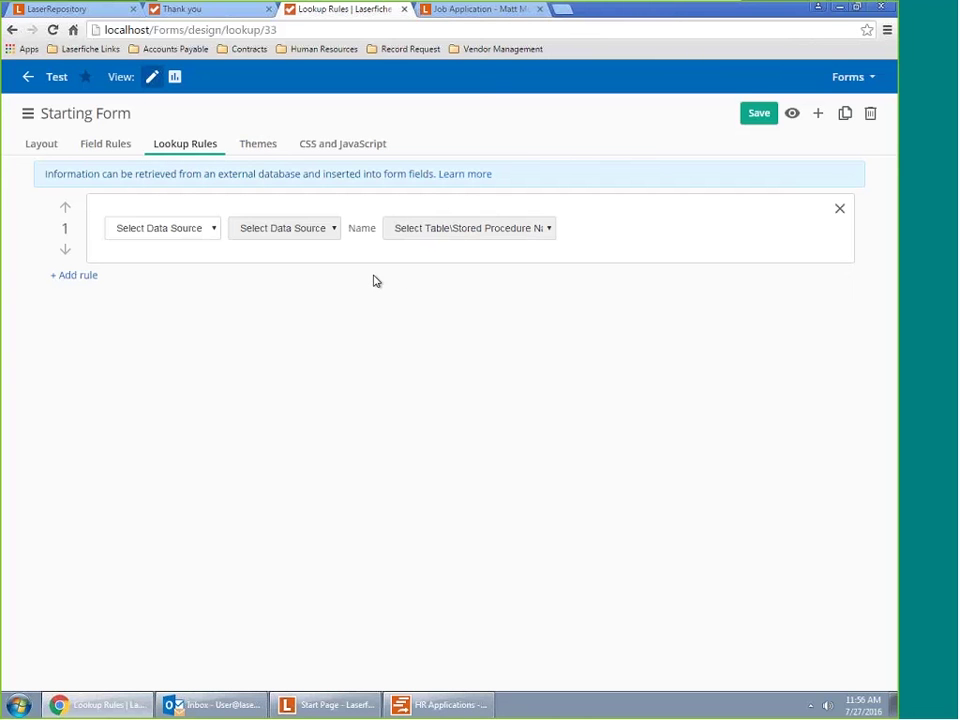
{"action": "left_click", "coordinate": [212, 231]}
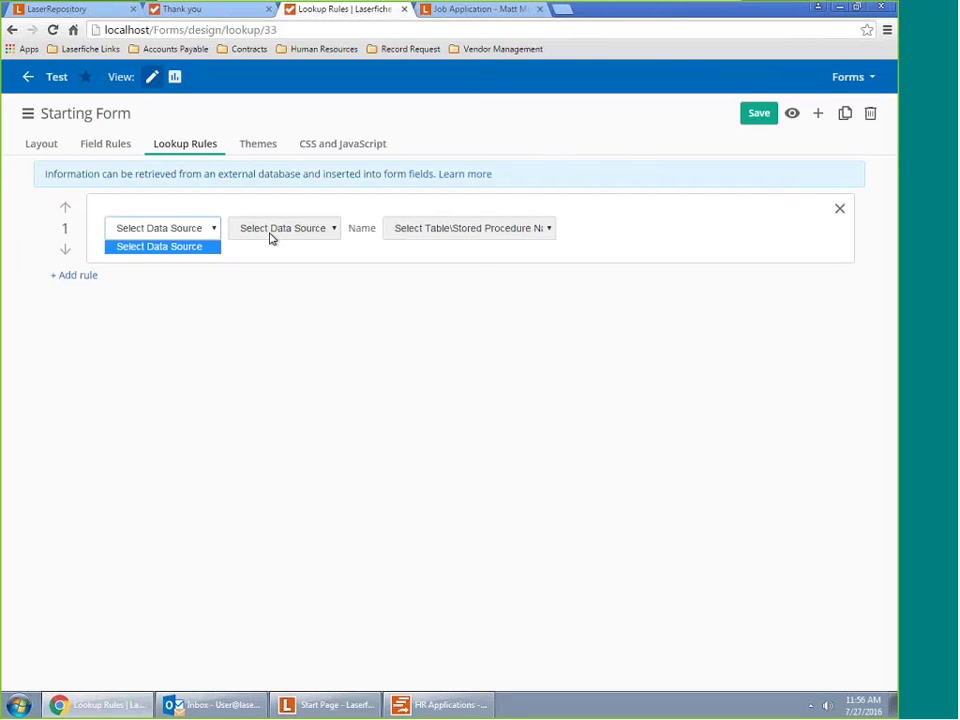
{"action": "left_click", "coordinate": [318, 234]}
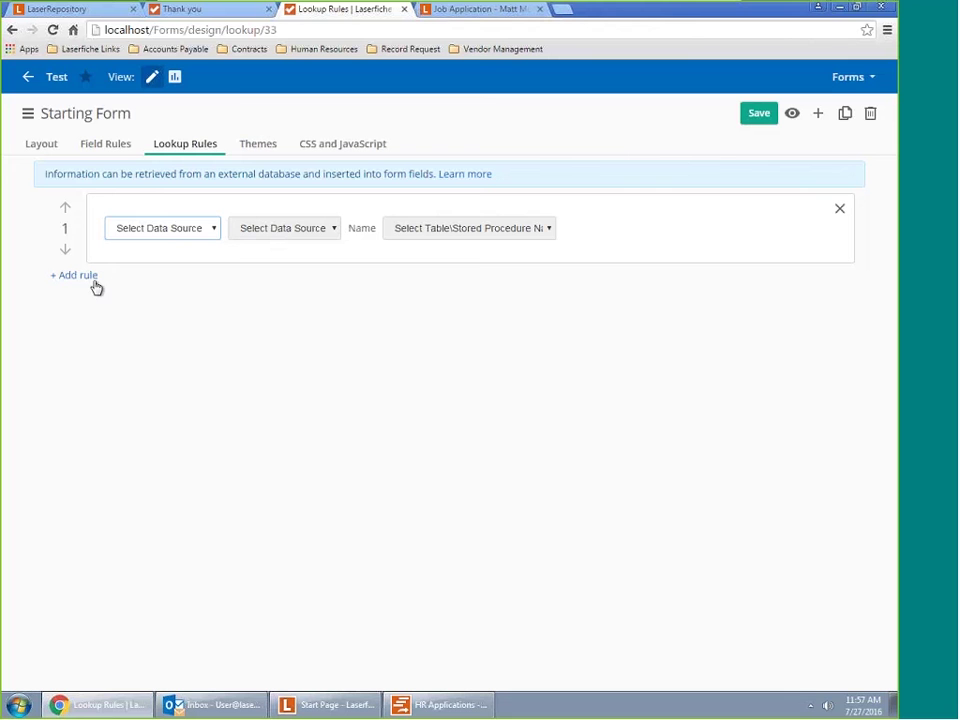
Abandon the unsaved lookup rule and go back to the Starting Form's Layout page
{"action": "left_click", "coordinate": [92, 151]}
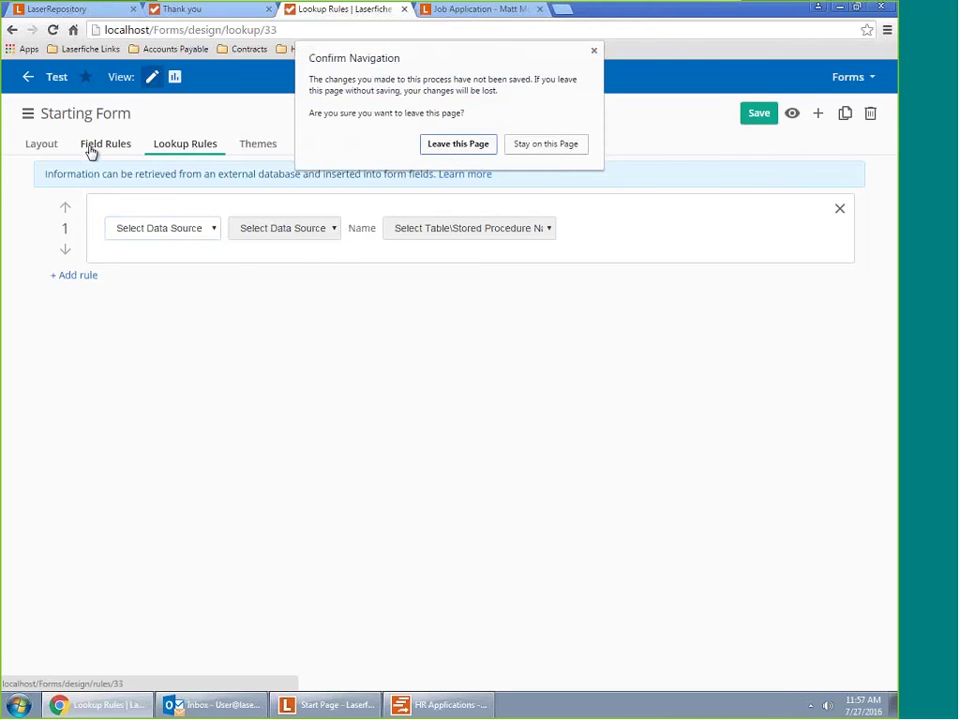
{"action": "left_click", "coordinate": [474, 146]}
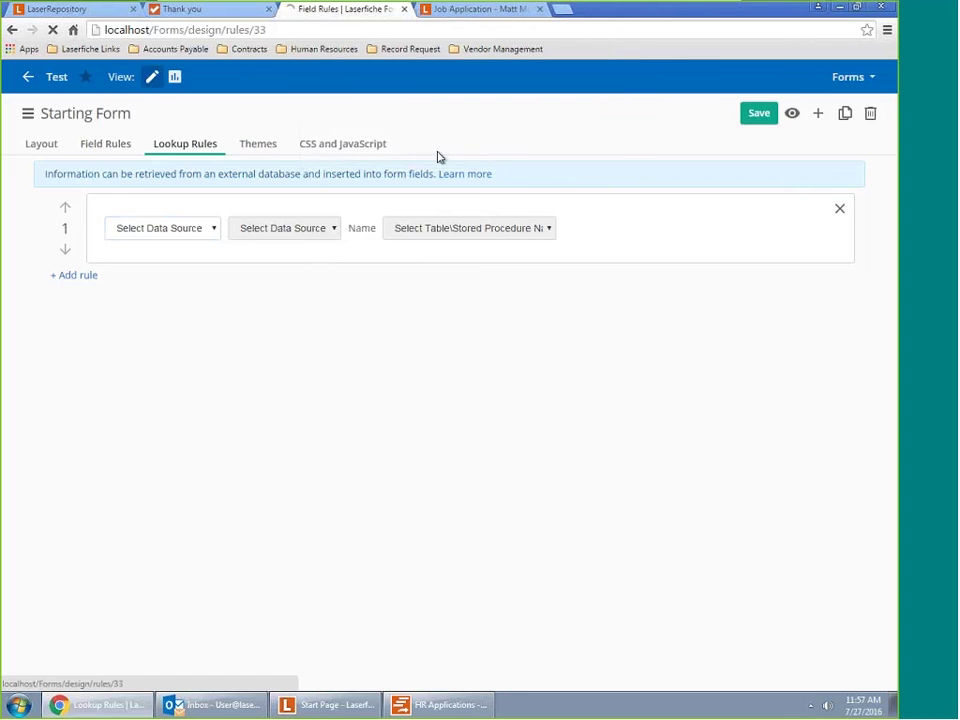
{"action": "left_click", "coordinate": [48, 146]}
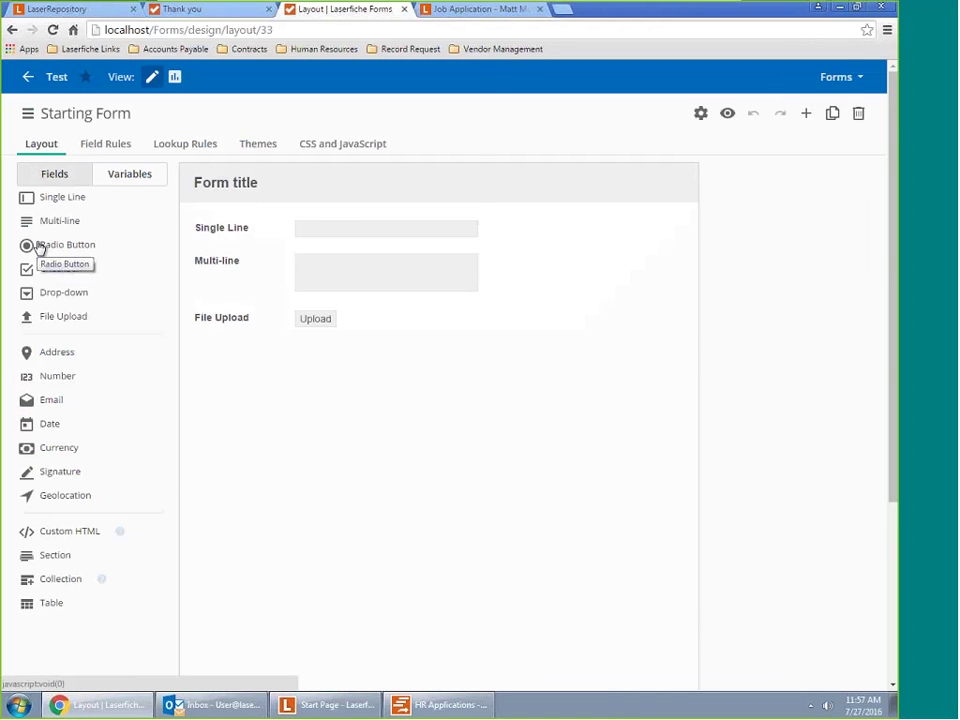
Inspect the File Upload field's Basic settings, including its 250 MB size limit
{"action": "left_click", "coordinate": [261, 331]}
{"action": "left_click", "coordinate": [510, 330]}
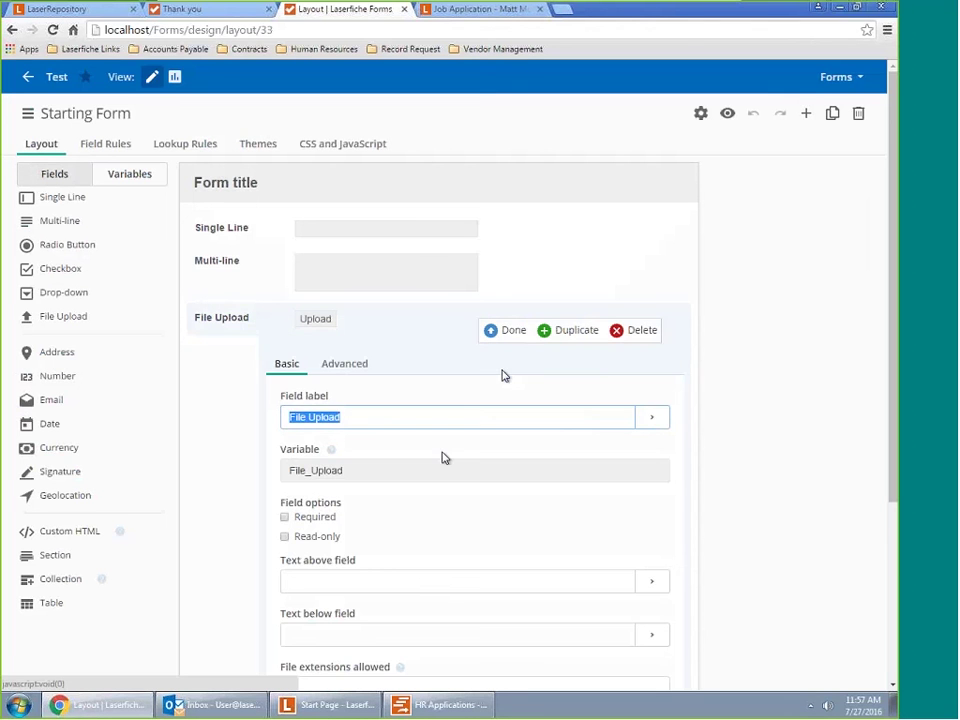
{"action": "scroll", "coordinate": [409, 451], "scroll_direction": "down", "scroll_amount": 3}
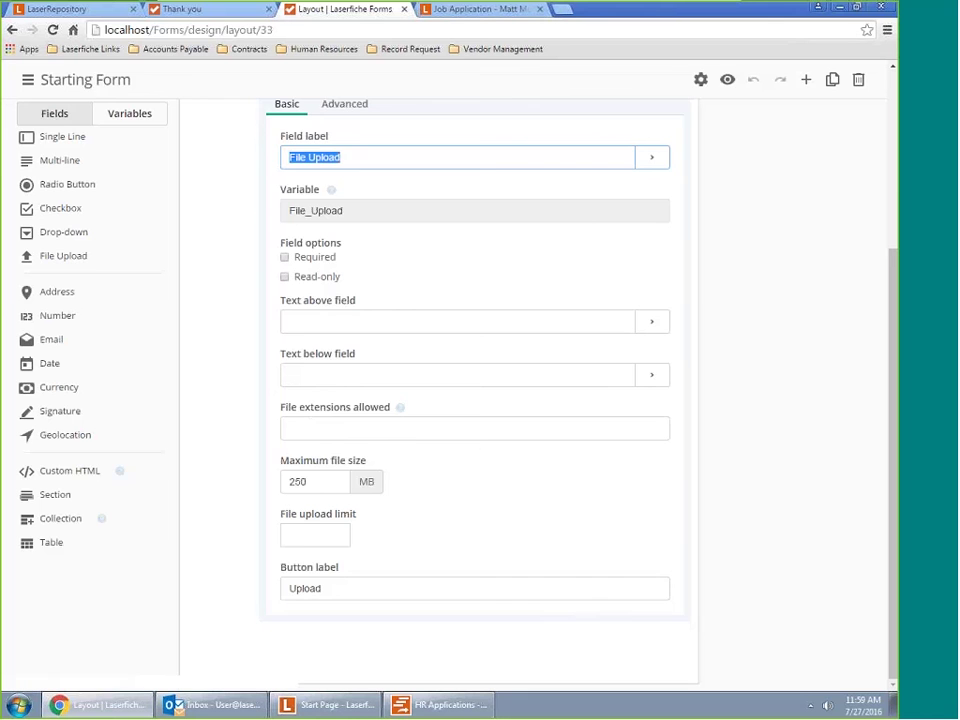
{"action": "scroll", "coordinate": [138, 332], "scroll_direction": "up", "scroll_amount": 3}
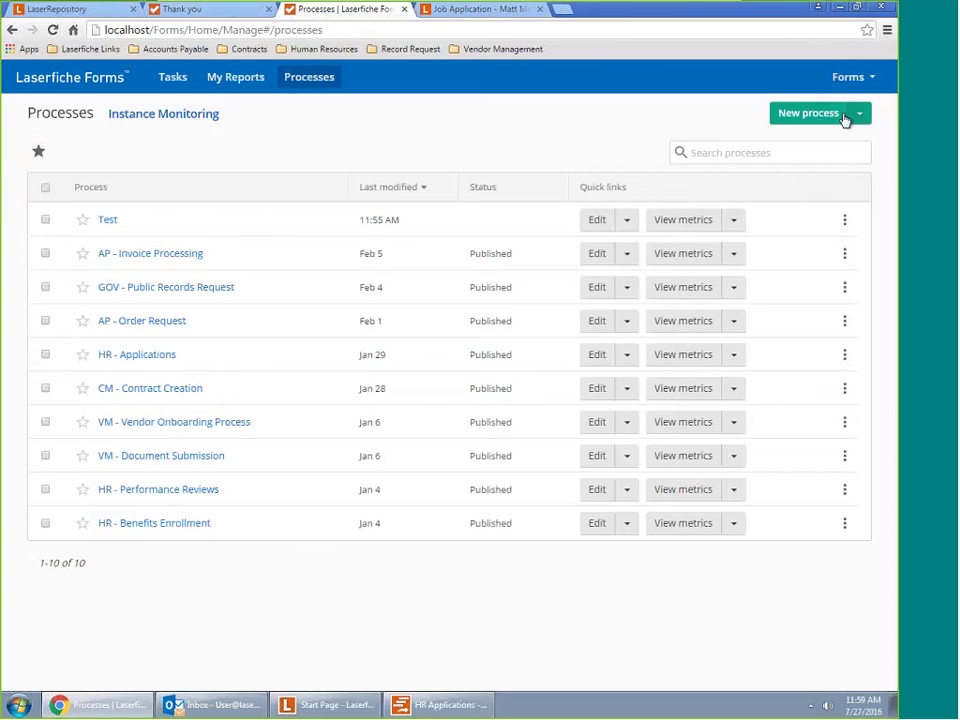
Confirm Forms version 10.1.0.559 in About, then begin a new process to view templates
{"action": "left_click", "coordinate": [862, 80]}
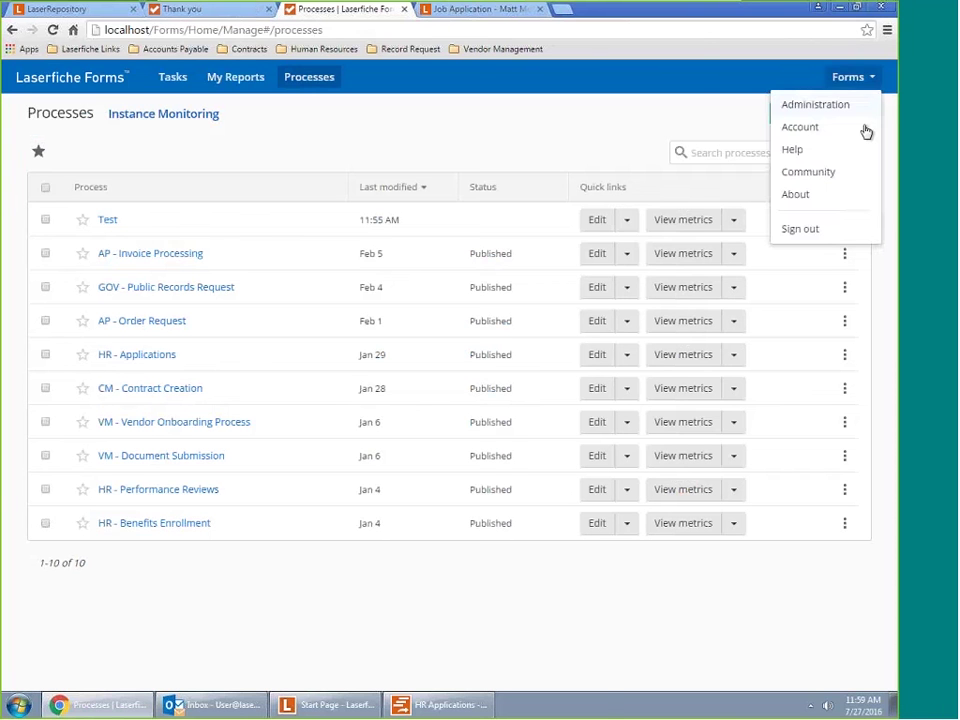
{"action": "left_click", "coordinate": [818, 194]}
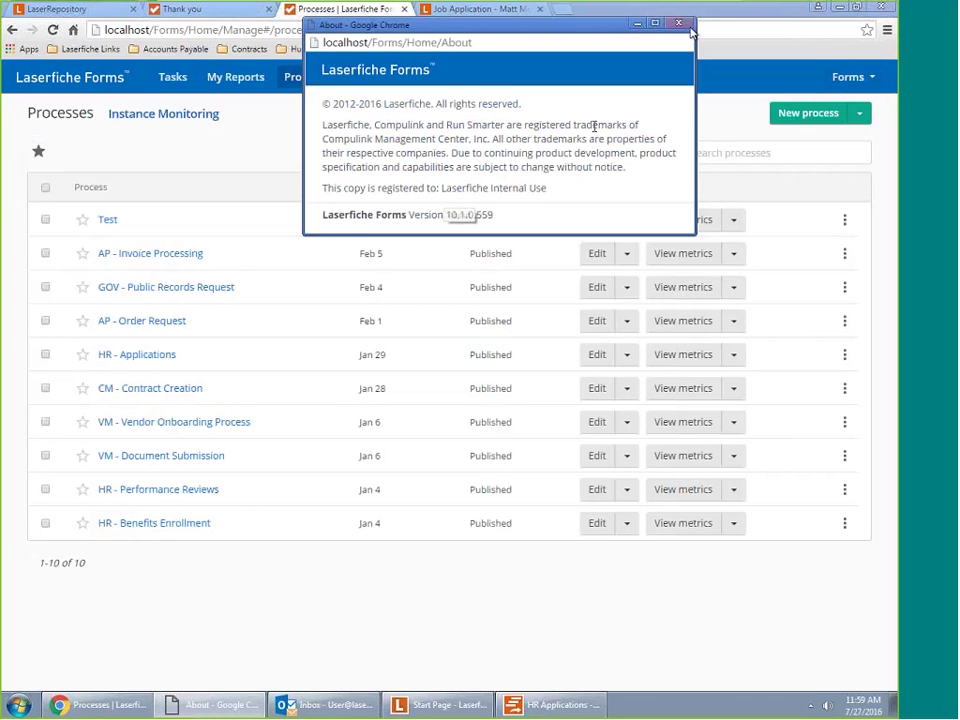
{"action": "key", "text": "ctrl+w"}
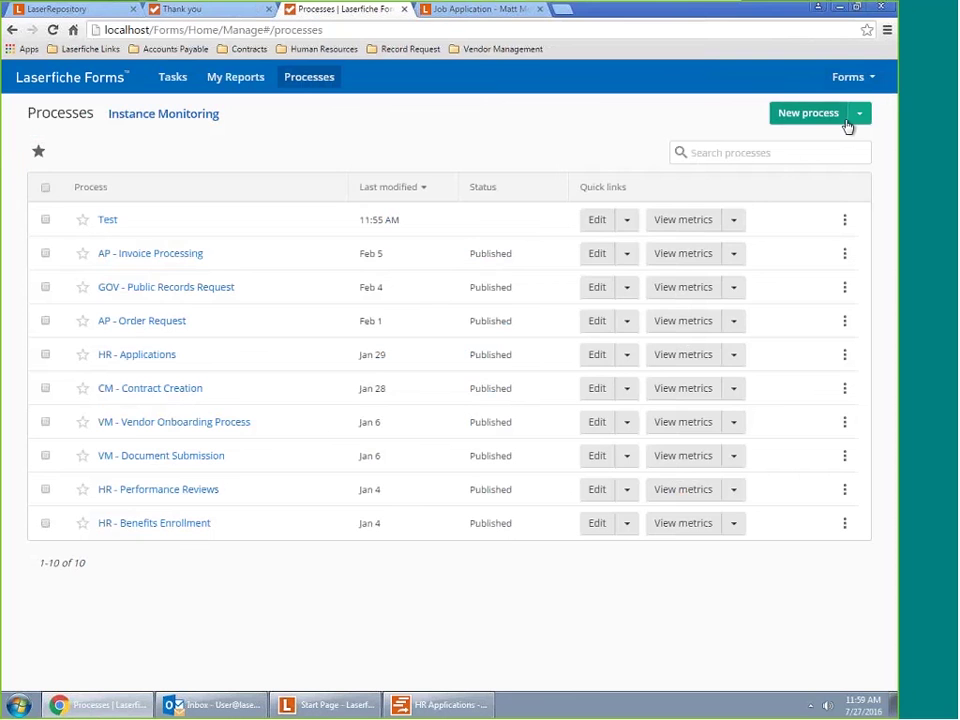
{"action": "left_click", "coordinate": [847, 125]}
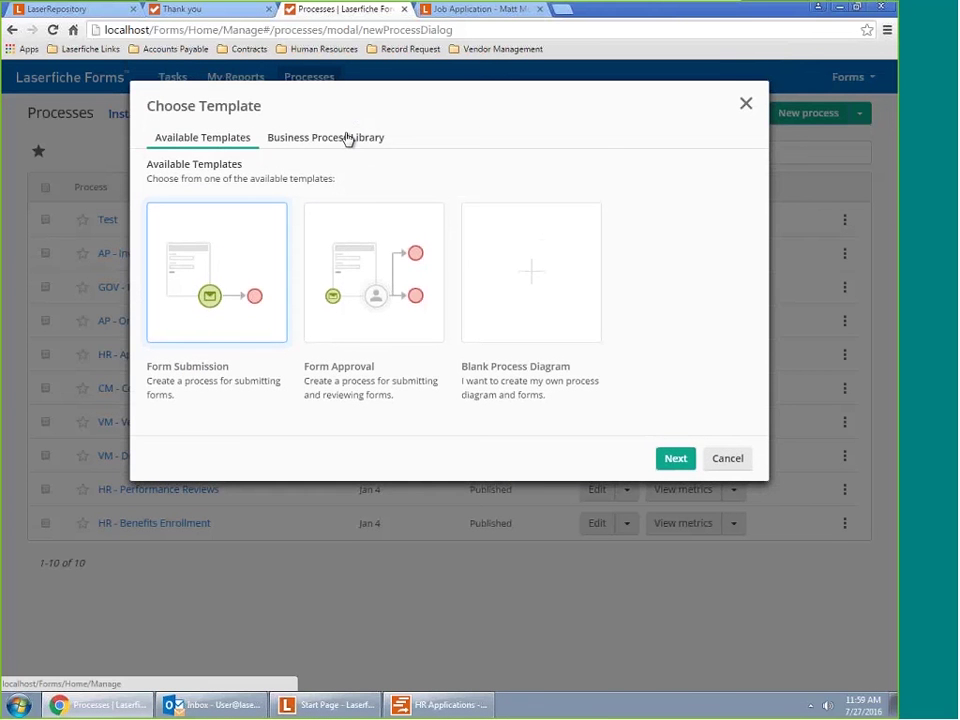
Browse the Business Process Library templates, then dismiss Choose Template back to the Processes list
{"action": "left_click", "coordinate": [343, 140]}
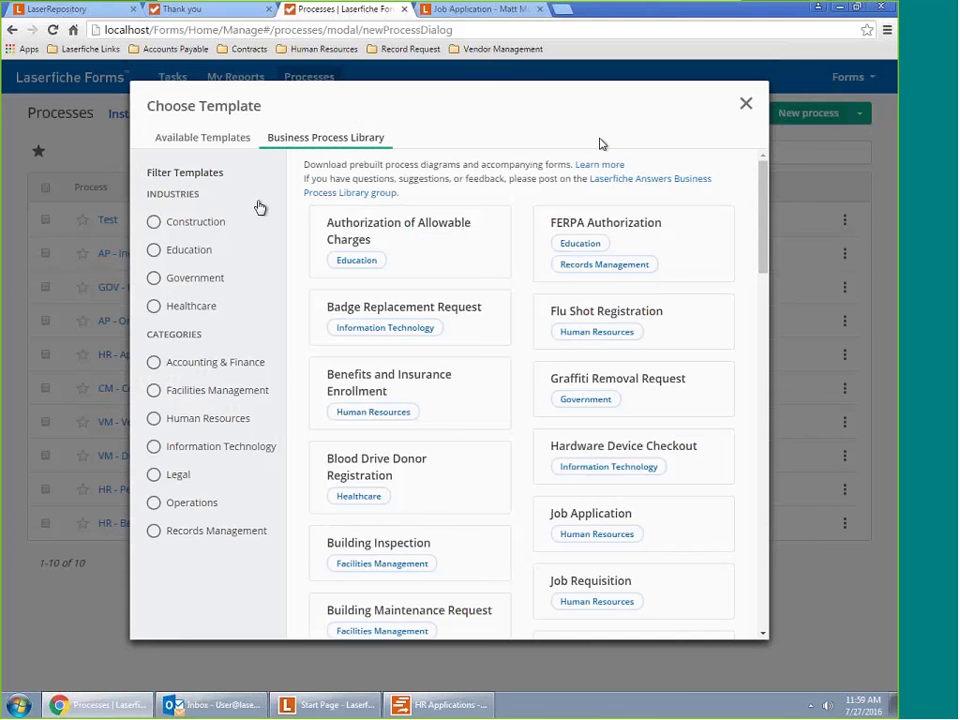
{"action": "left_click", "coordinate": [743, 105]}
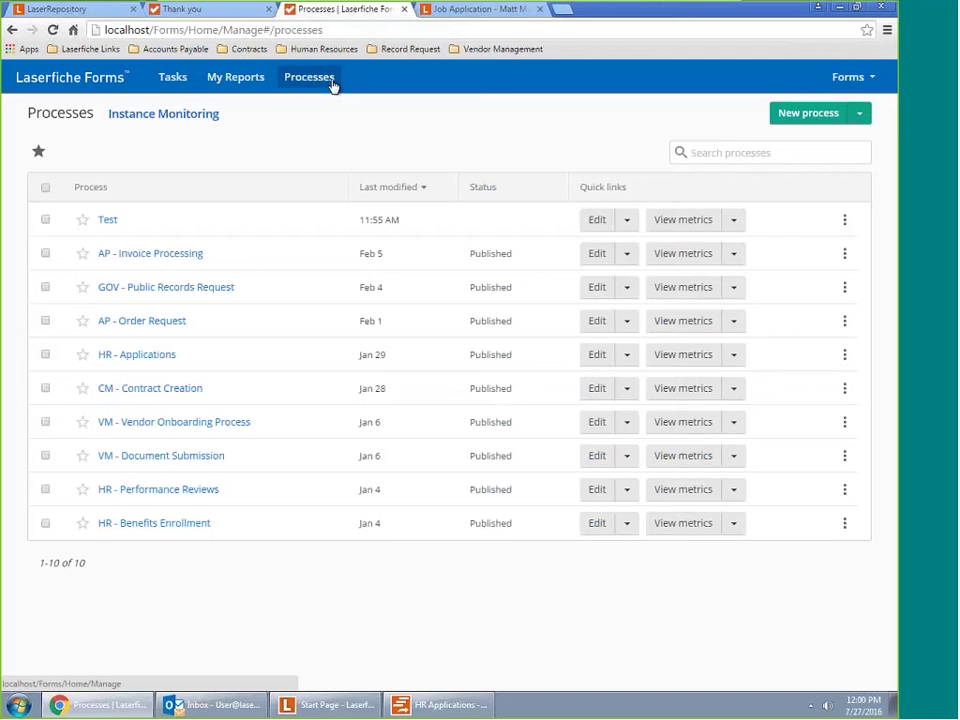
{"action": "left_click", "coordinate": [790, 120]}
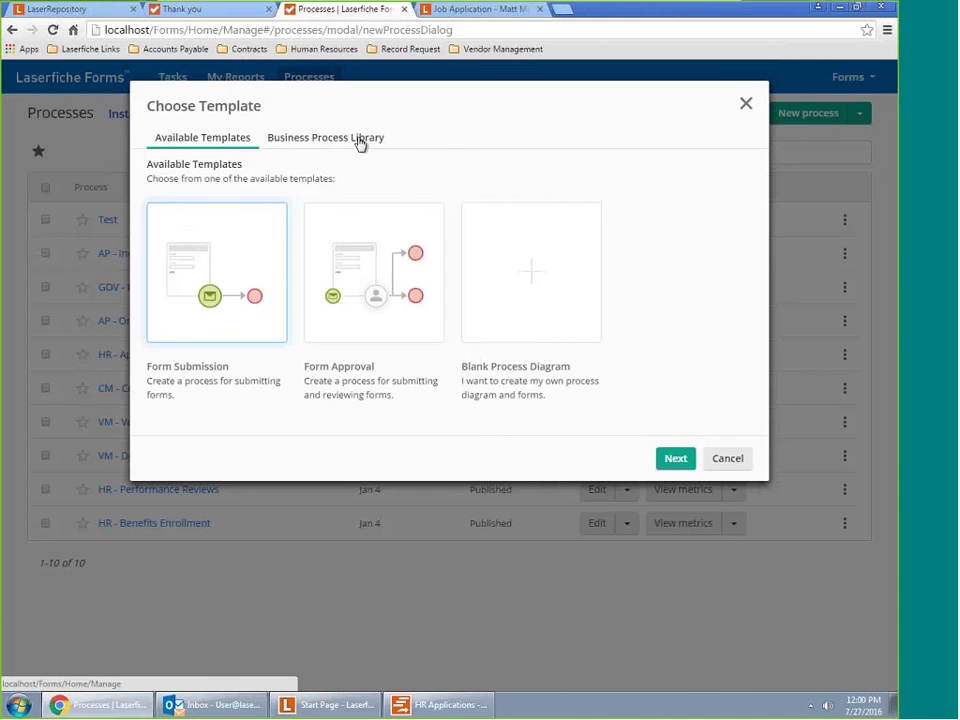
{"action": "left_click", "coordinate": [360, 140]}
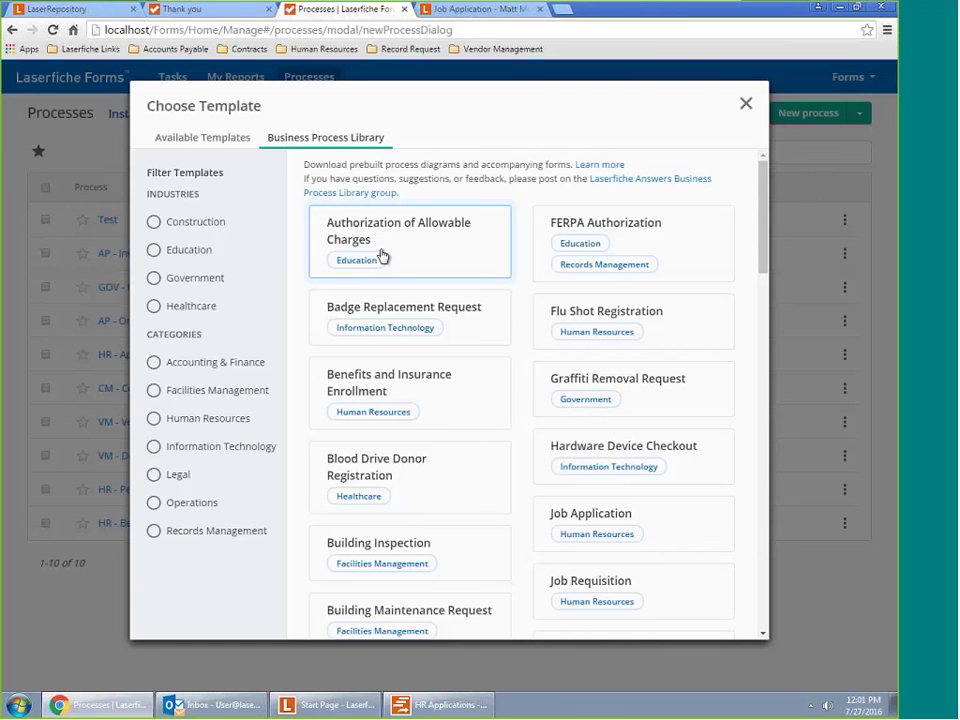
{"action": "left_click", "coordinate": [746, 105]}
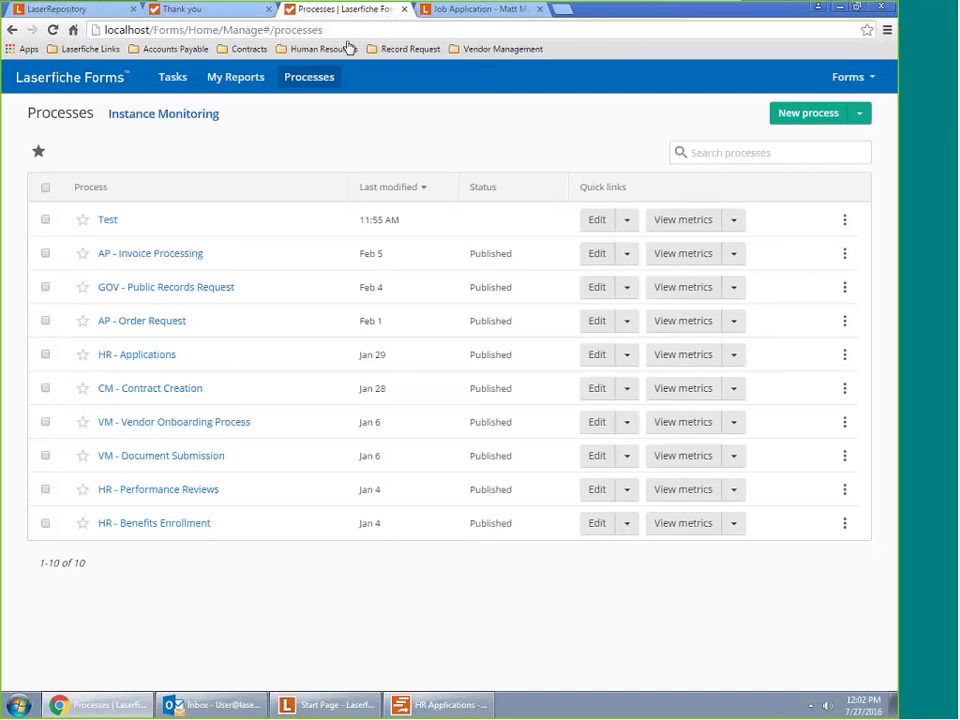
Run the HR Demonstration slide show from the beginning through to the Thank You! Any Questions? slide
{"action": "key", "text": "alt+Tab"}
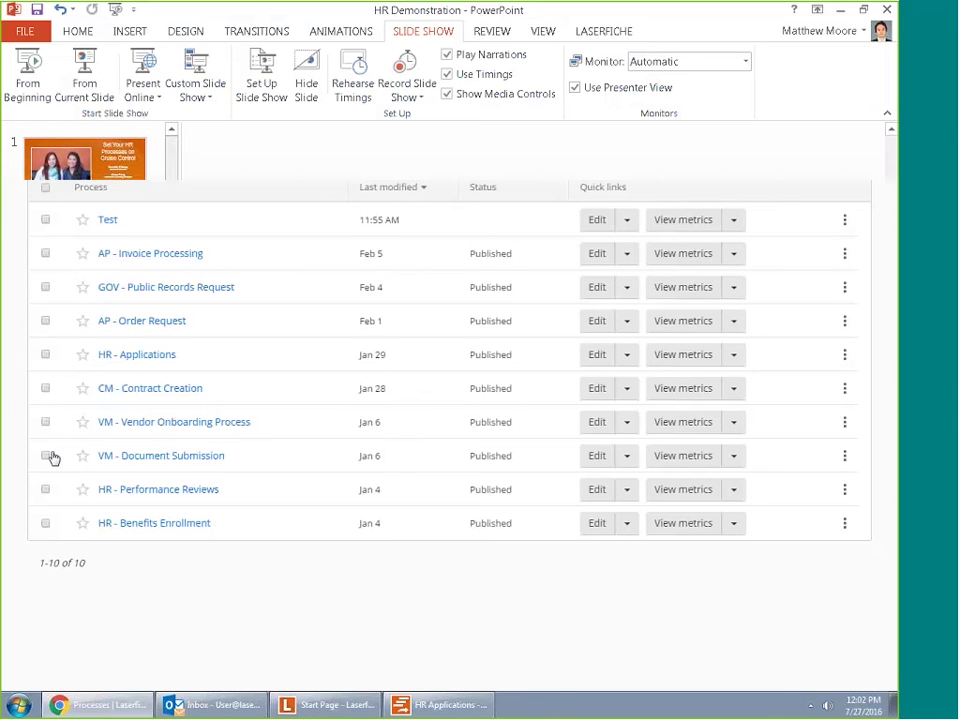
{"action": "left_click", "coordinate": [19, 97]}
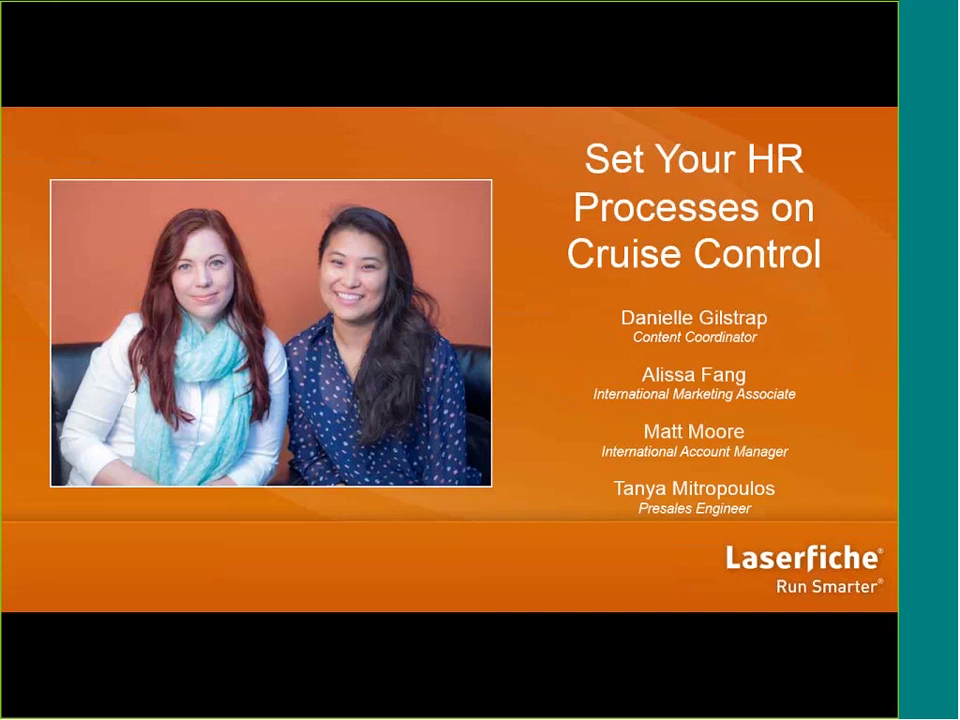
{"action": "key", "text": "Right"}
{"action": "key", "text": "Right"}
{"action": "key", "text": "Right"}
{"action": "key", "text": "Right"}
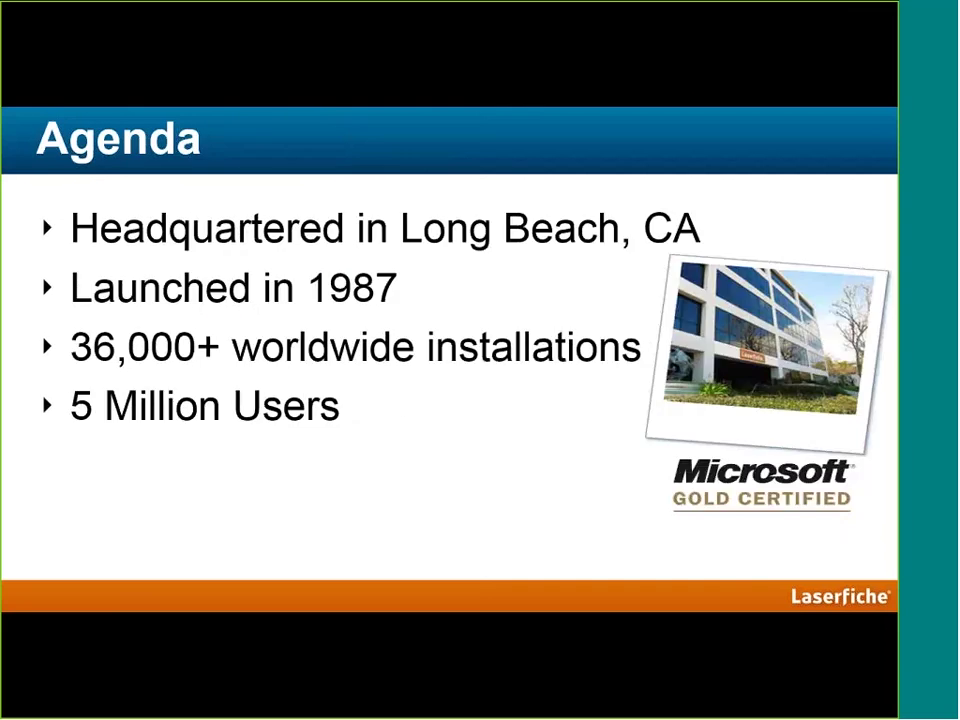
{"action": "key", "text": "Right"}
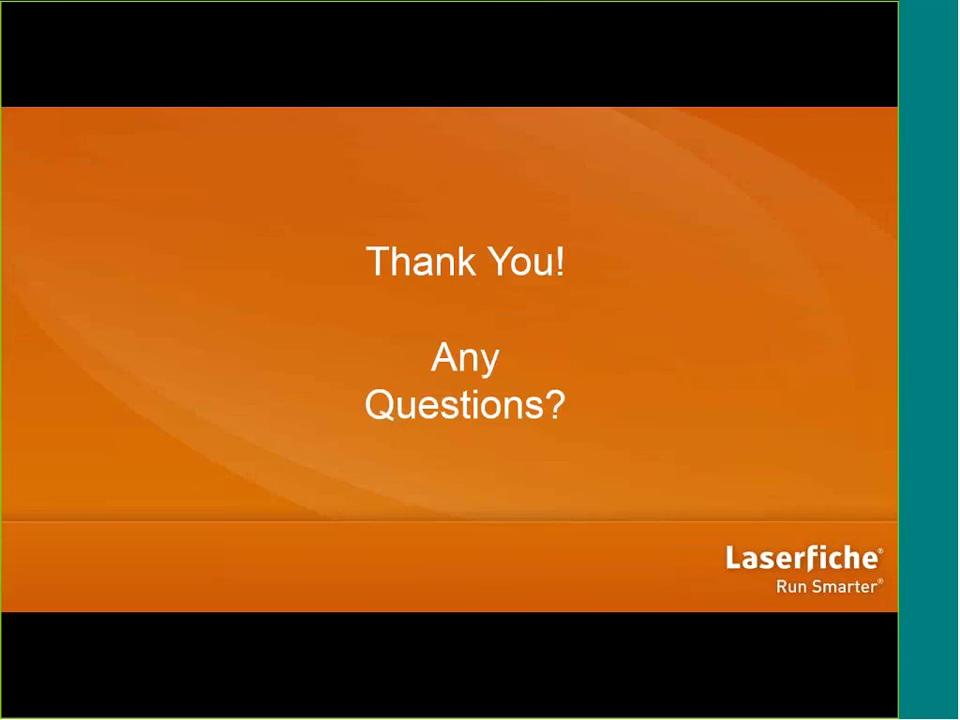